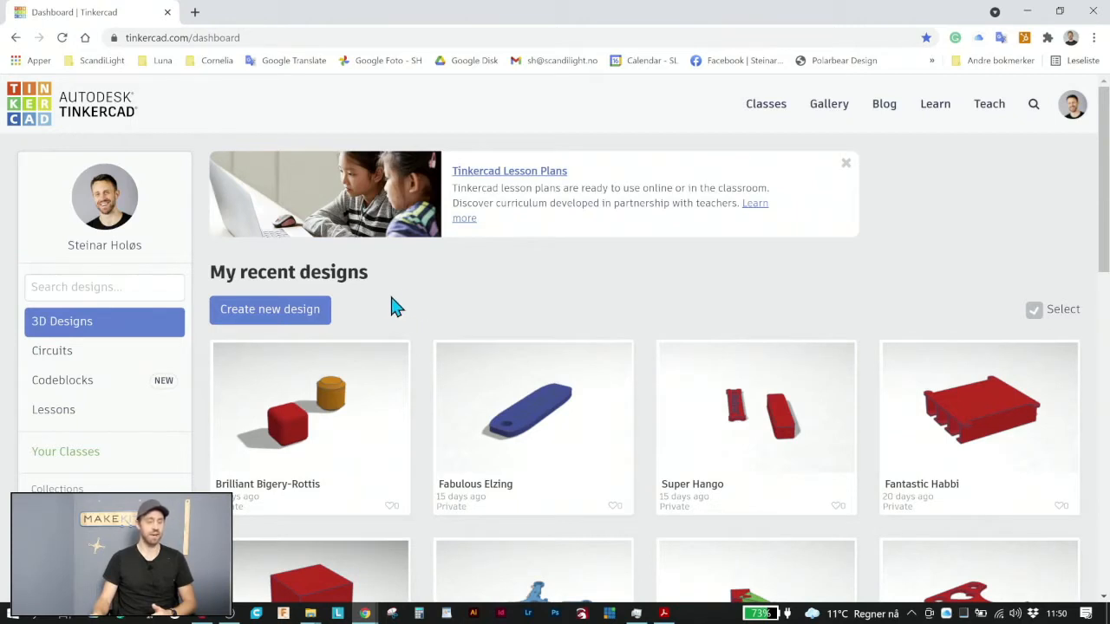
Create a new 3D design and switch the workplane from perspective to the flat orthographic view.
{"action": "left_click", "coordinate": [279, 317]}
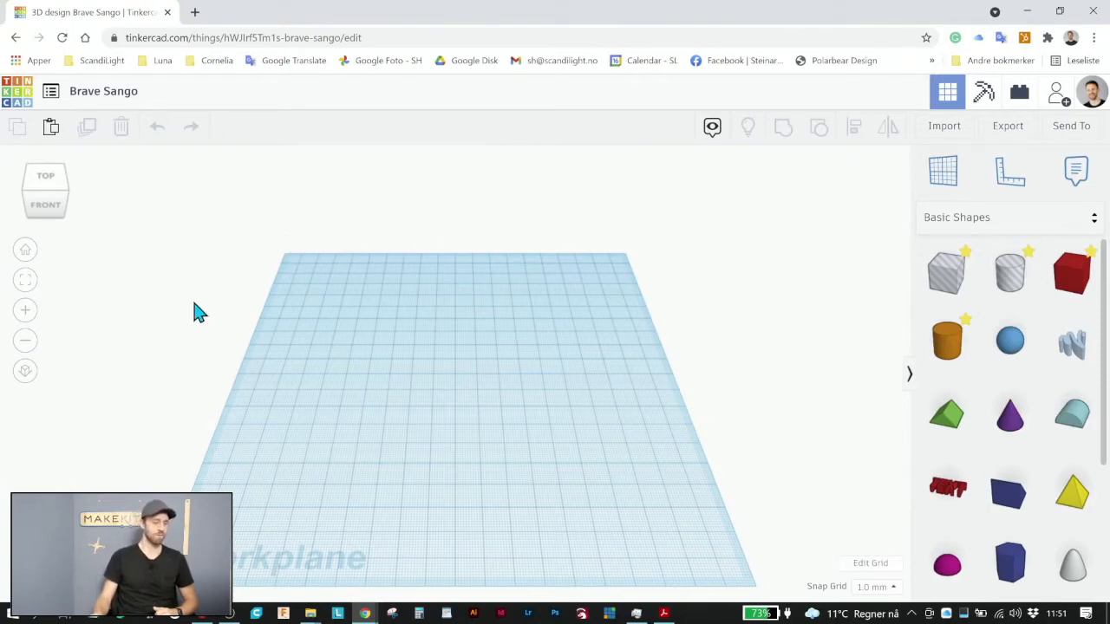
{"action": "left_click", "coordinate": [26, 371]}
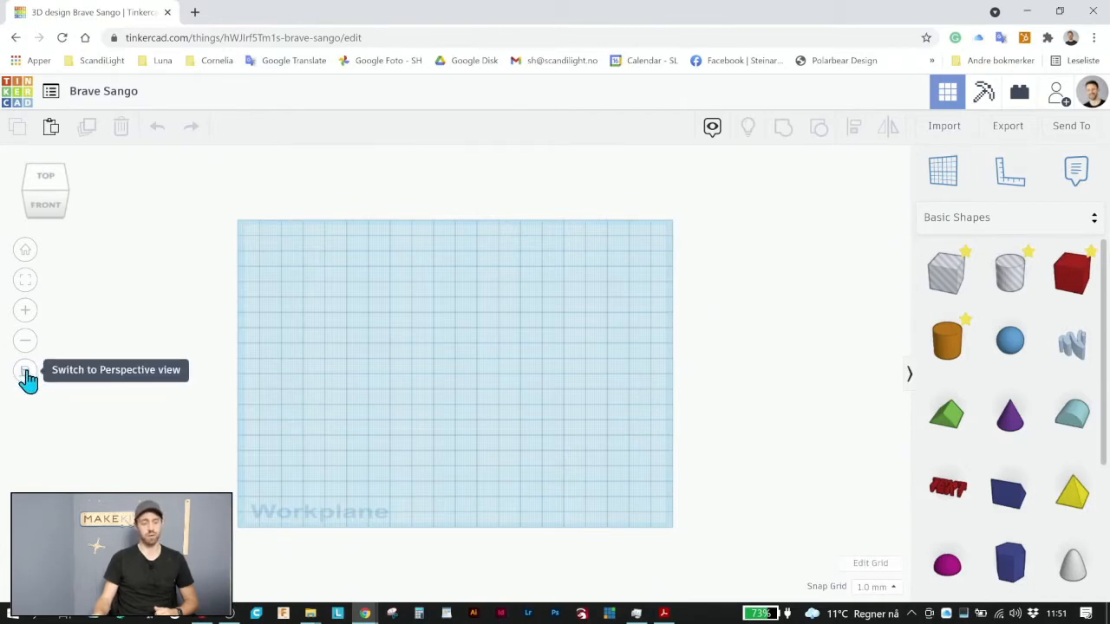
{"action": "left_click", "coordinate": [26, 371]}
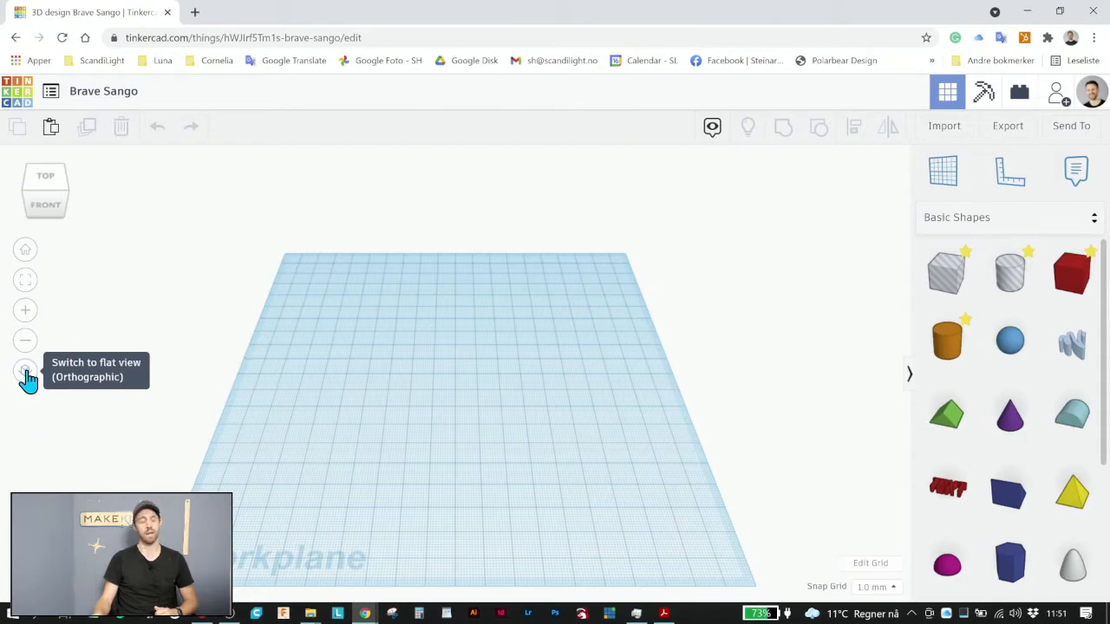
{"action": "left_click", "coordinate": [26, 374]}
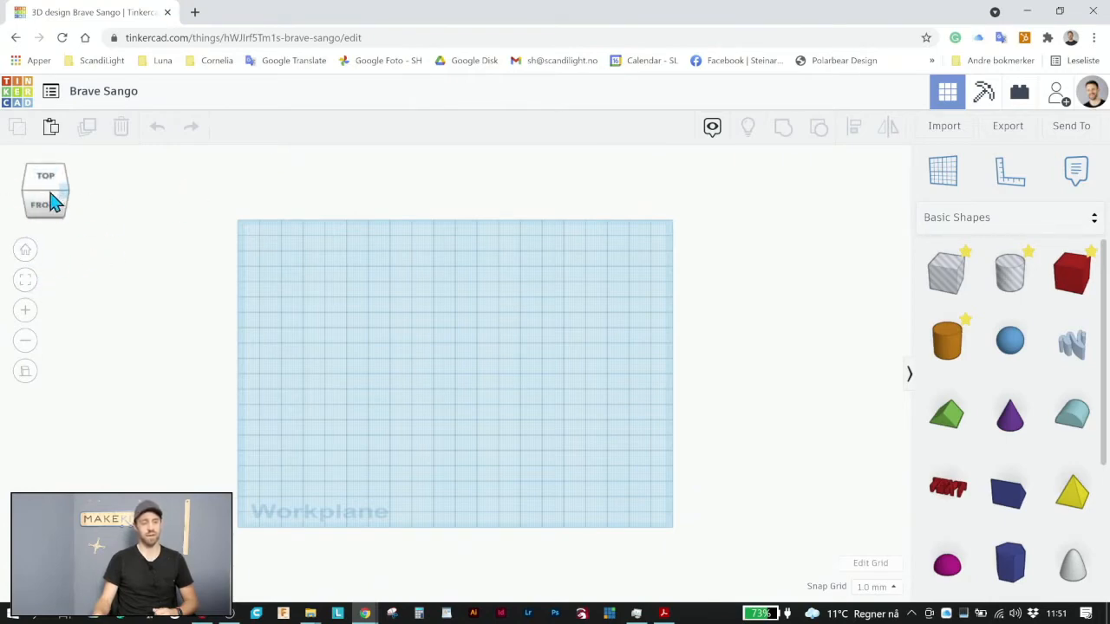
Orbit and pan around the empty workplane, and return to the home view.
{"action": "right_click_drag", "start_coordinate": [559, 414], "coordinate": [351, 347]}
{"action": "middle_click_drag", "start_coordinate": [349, 337], "coordinate": [130, 314]}
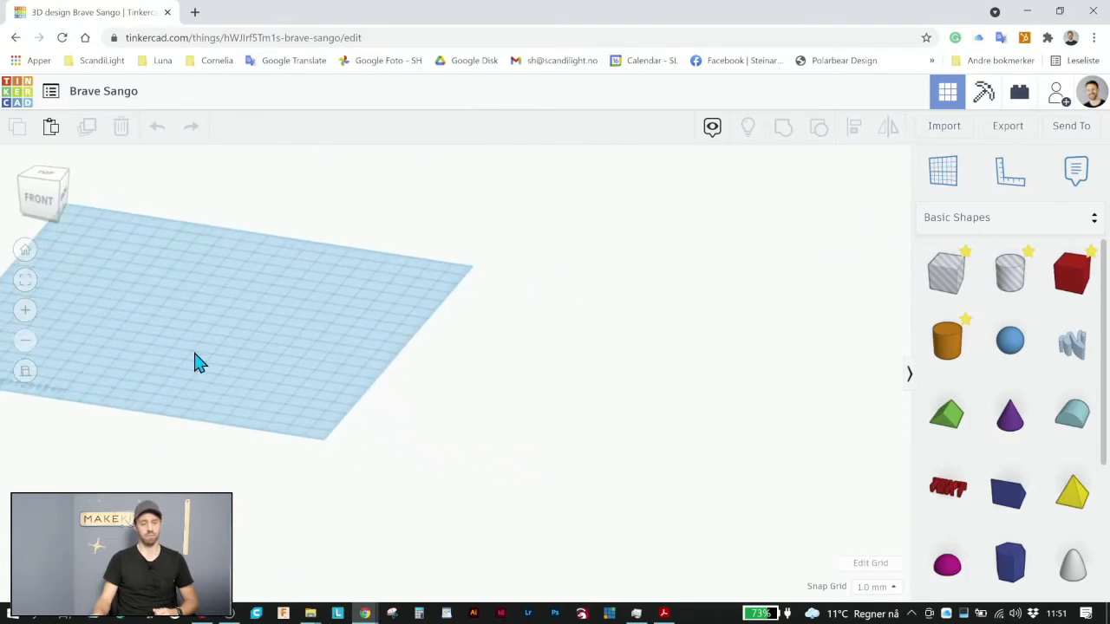
{"action": "middle_click_drag", "start_coordinate": [373, 348], "coordinate": [84, 267]}
{"action": "middle_click_drag", "start_coordinate": [667, 355], "coordinate": [630, 331]}
{"action": "left_click", "coordinate": [28, 253]}
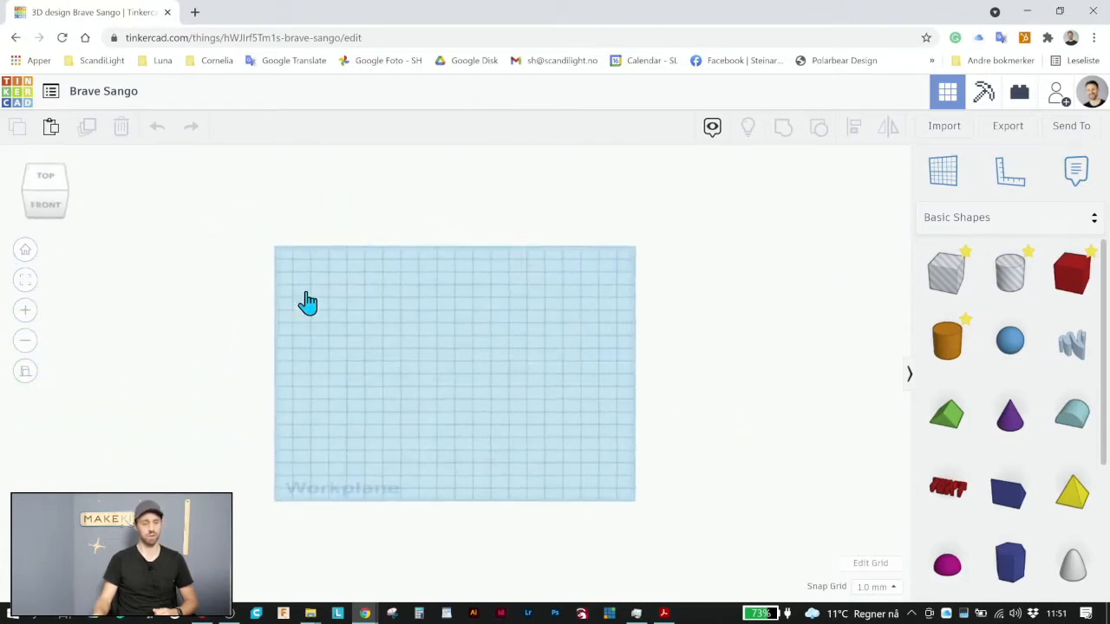
View the workplane from the top and the front, finishing in the straight top view.
{"action": "left_click", "coordinate": [57, 192]}
{"action": "mouse_move", "coordinate": [50, 187]}
{"action": "left_mouse_down"}
{"action": "mouse_move", "coordinate": [77, 180]}
{"action": "mouse_move", "coordinate": [40, 185]}
{"action": "mouse_move", "coordinate": [75, 190]}
{"action": "mouse_move", "coordinate": [76, 180]}
{"action": "mouse_move", "coordinate": [52, 193]}
{"action": "mouse_move", "coordinate": [61, 200]}
{"action": "left_mouse_up"}
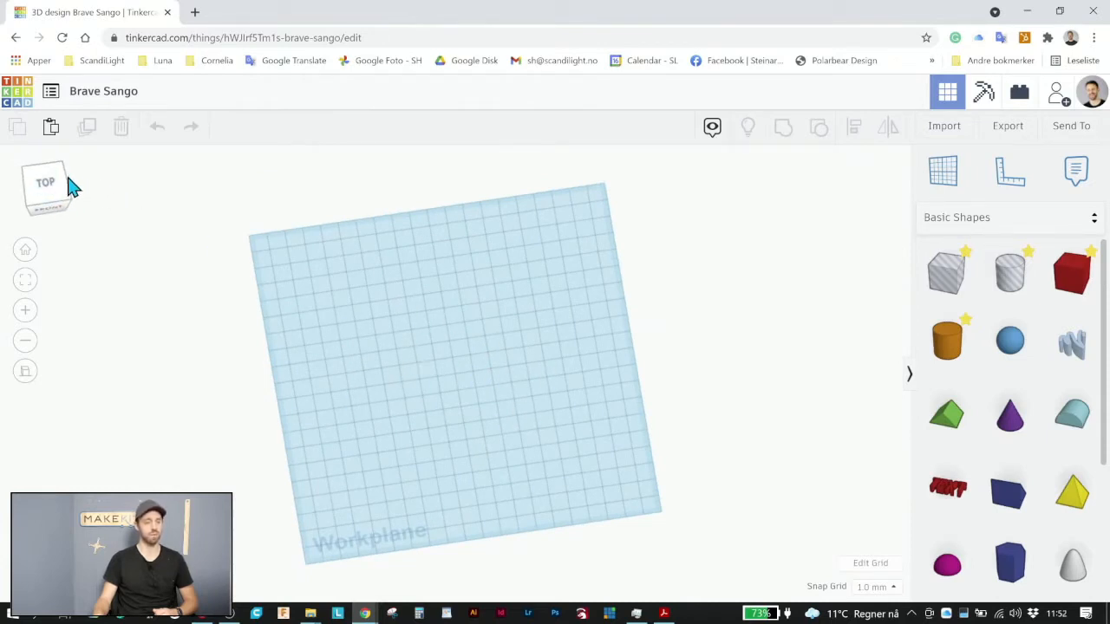
{"action": "left_click", "coordinate": [46, 189]}
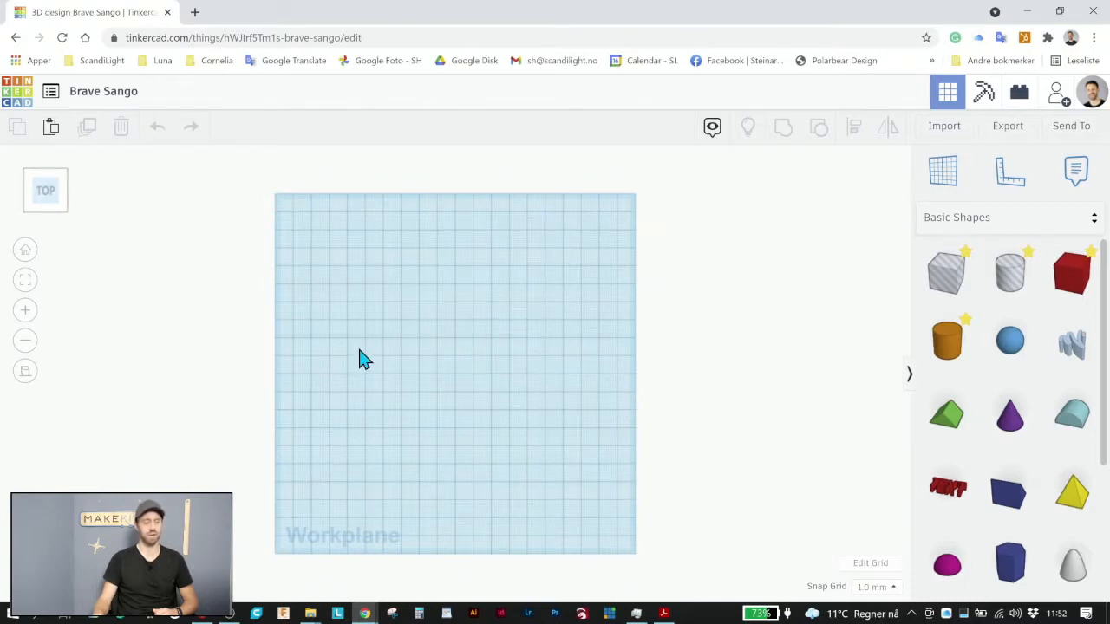
{"action": "left_click", "coordinate": [52, 215]}
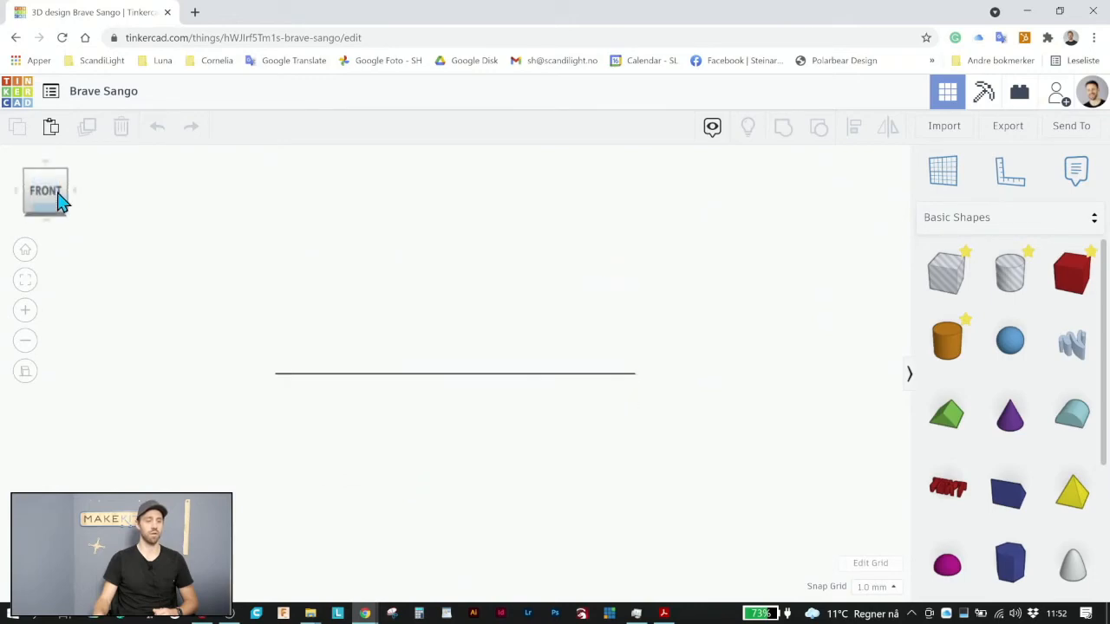
{"action": "left_click", "coordinate": [49, 202]}
{"action": "left_click", "coordinate": [49, 204]}
{"action": "left_click", "coordinate": [49, 195]}
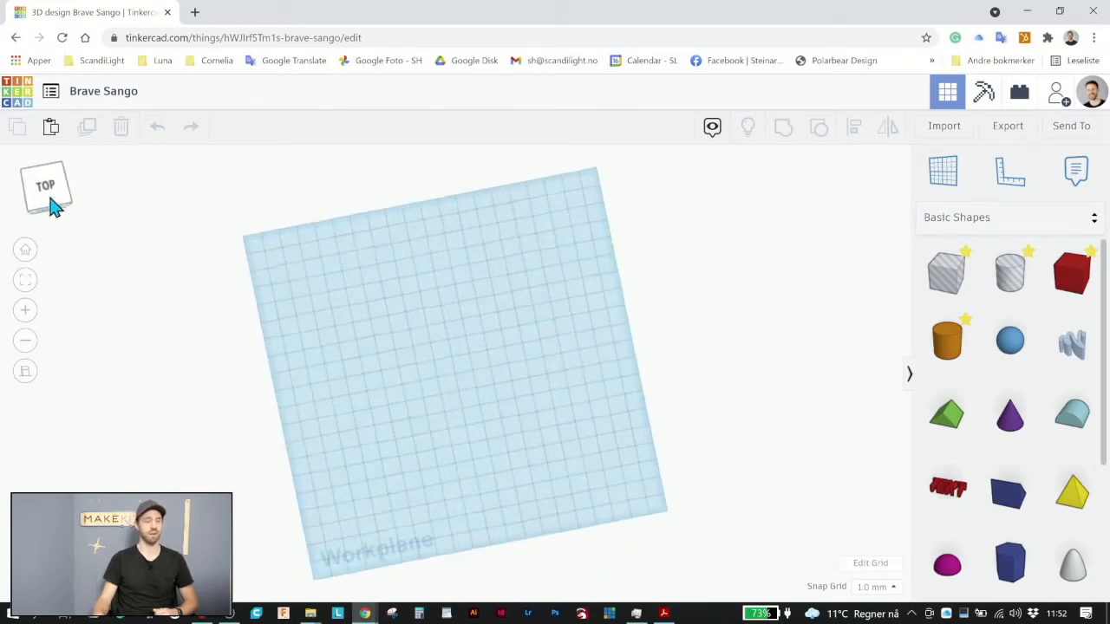
{"action": "left_click", "coordinate": [48, 196]}
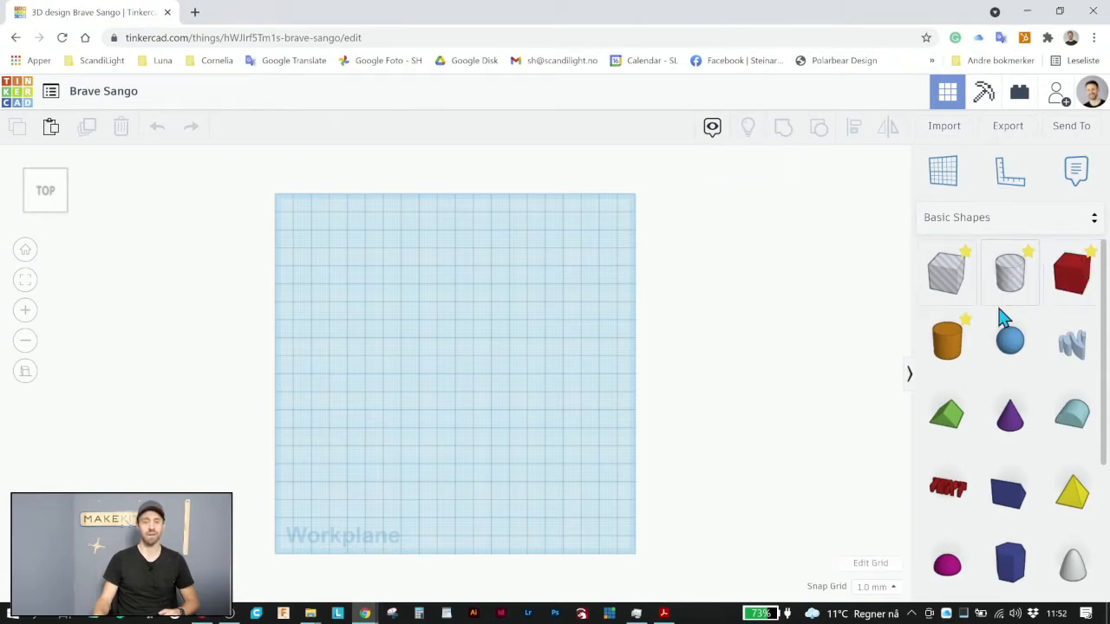
Place a red box near the middle of the workplane, hide it and show it again.
{"action": "left_click_drag", "start_coordinate": [1069, 265], "coordinate": [512, 363]}
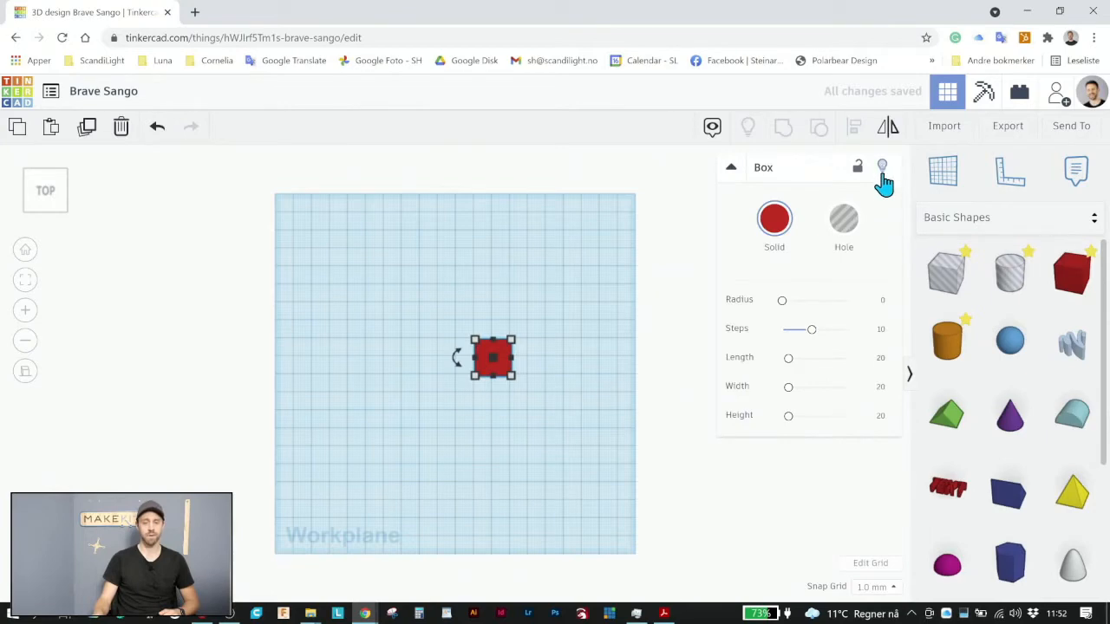
{"action": "left_click", "coordinate": [881, 169]}
{"action": "left_click", "coordinate": [747, 128]}
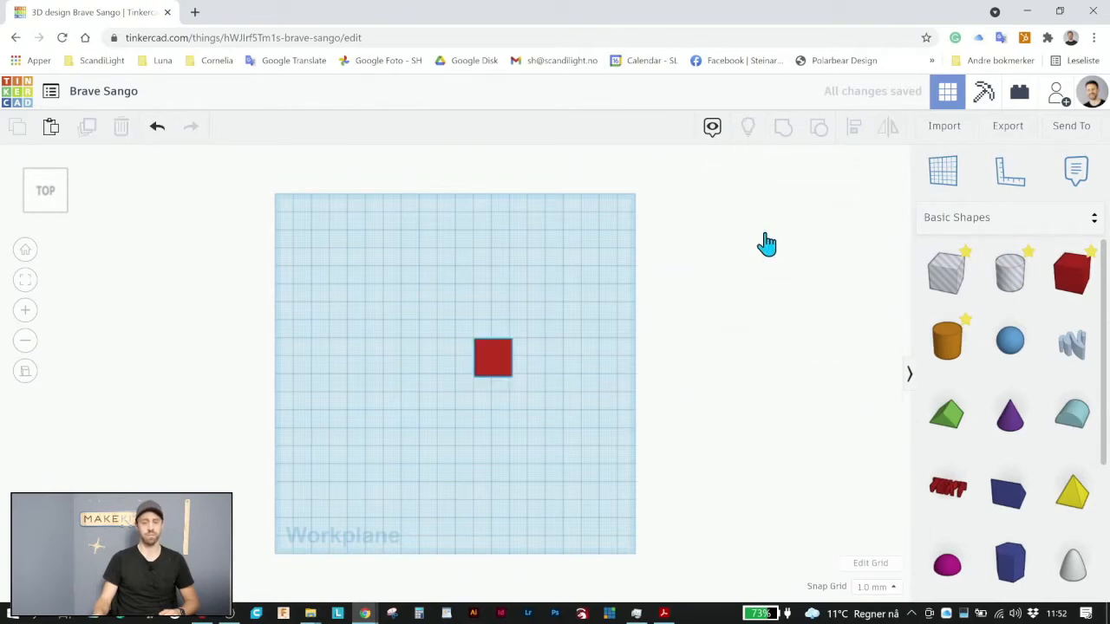
{"action": "left_click", "coordinate": [501, 357]}
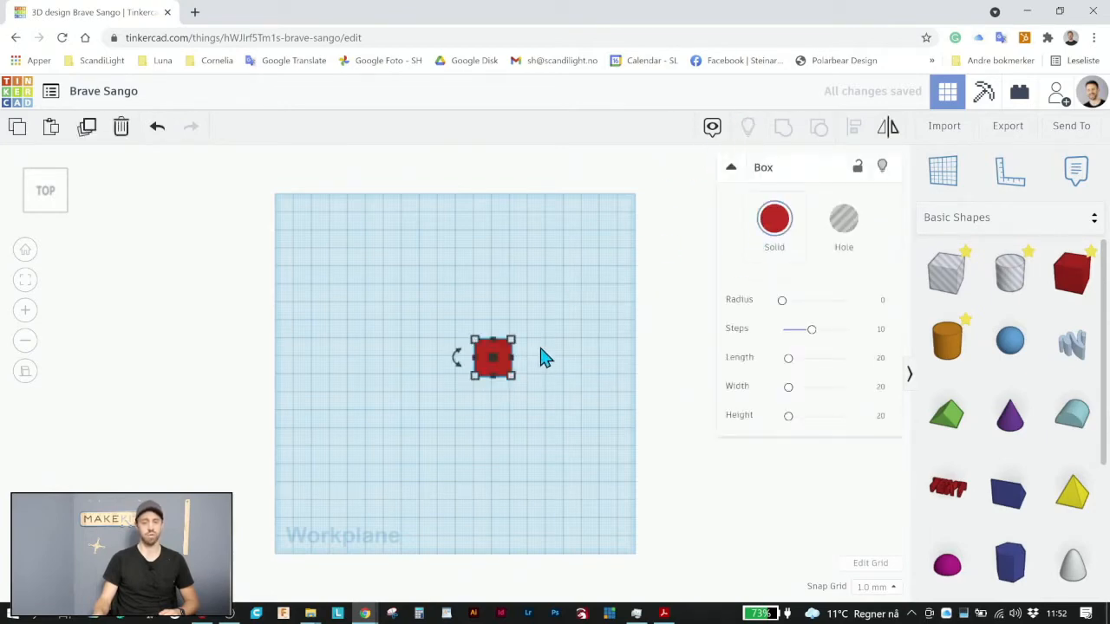
Change the box's solid colour to light teal, recolour it dark blue, and delete the box.
{"action": "left_click", "coordinate": [772, 221]}
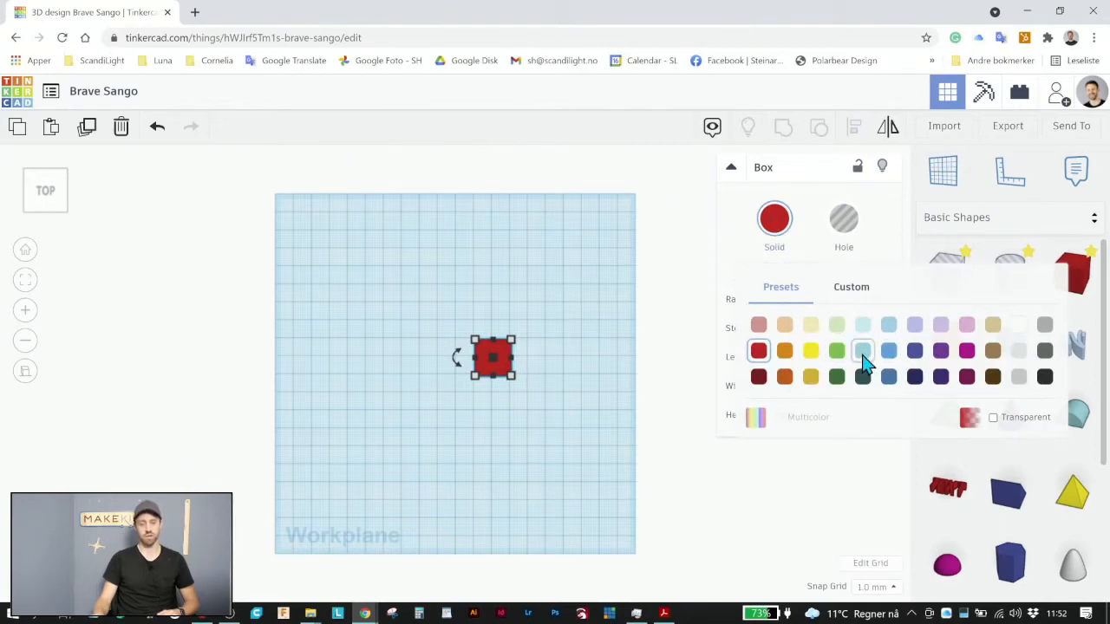
{"action": "left_click", "coordinate": [864, 352]}
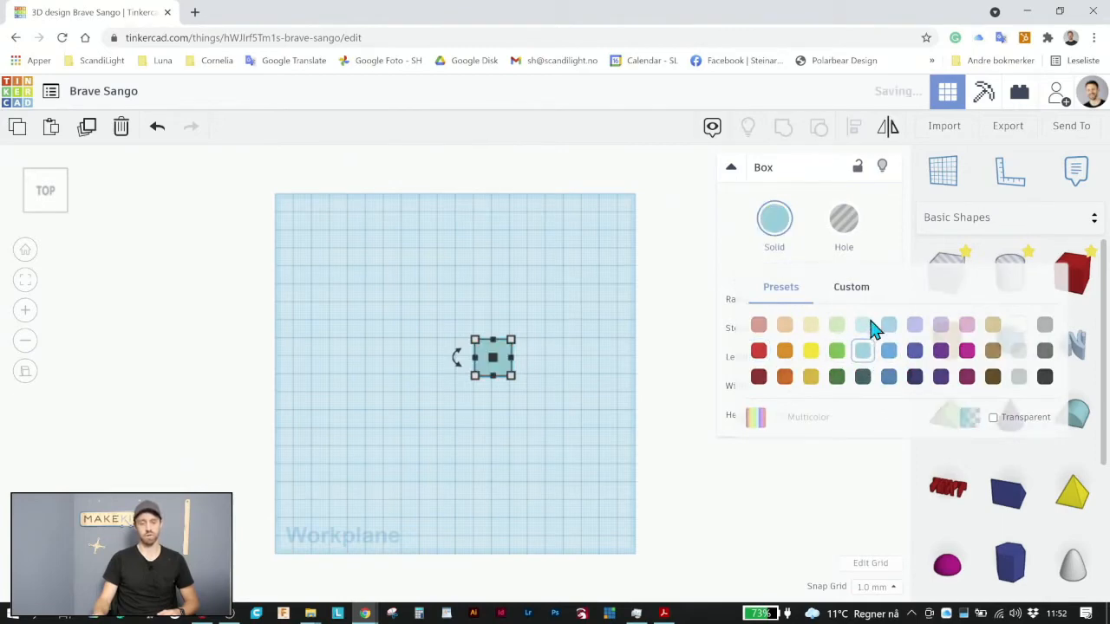
{"action": "left_click", "coordinate": [776, 221]}
{"action": "left_click", "coordinate": [914, 351]}
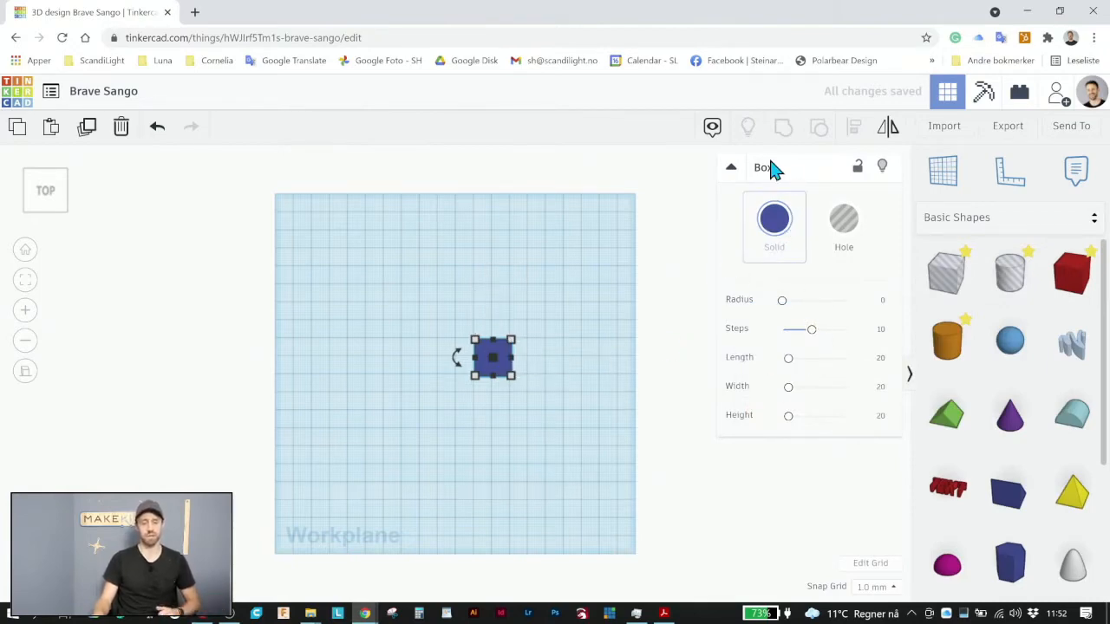
{"action": "left_click", "coordinate": [121, 130]}
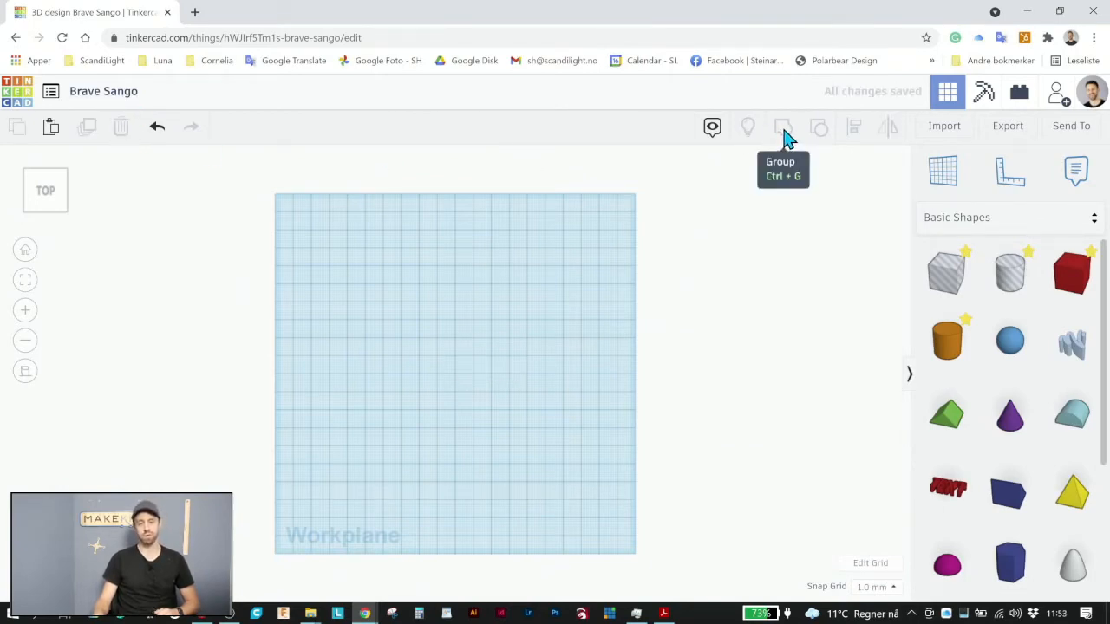
Place a red box at the centre of the workplane and a cylinder overlapping its right side.
{"action": "left_click_drag", "start_coordinate": [1072, 290], "coordinate": [454, 371]}
{"action": "left_click", "coordinate": [954, 357]}
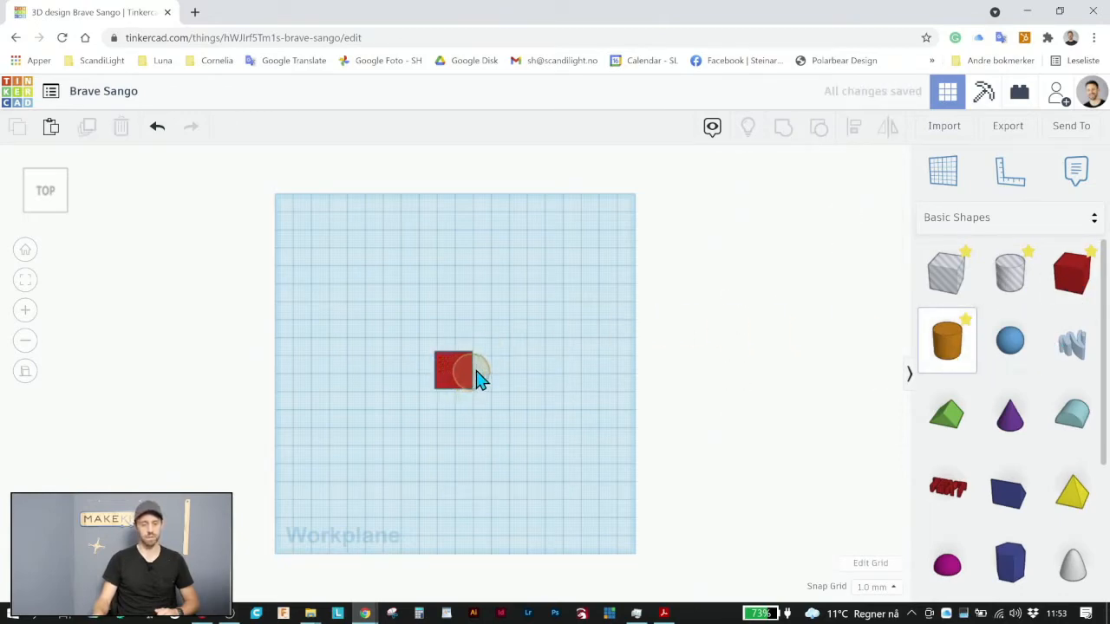
{"action": "left_click", "coordinate": [476, 383]}
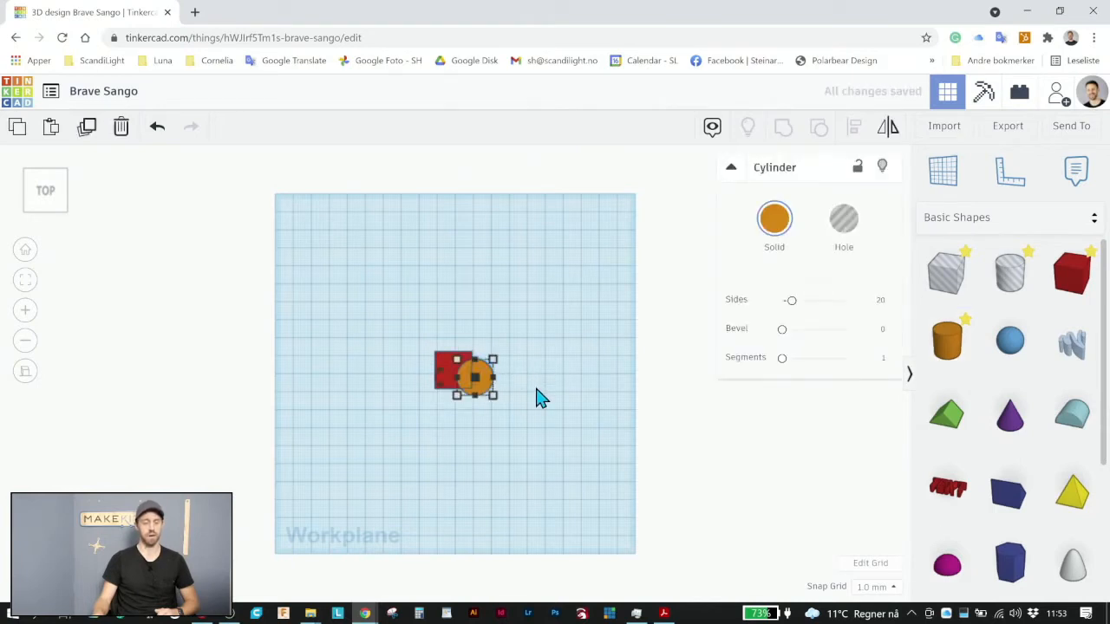
Group the box and the overlapping cylinder into a single shape.
{"action": "left_click", "coordinate": [543, 378]}
{"action": "left_click_drag", "start_coordinate": [543, 466], "coordinate": [386, 299]}
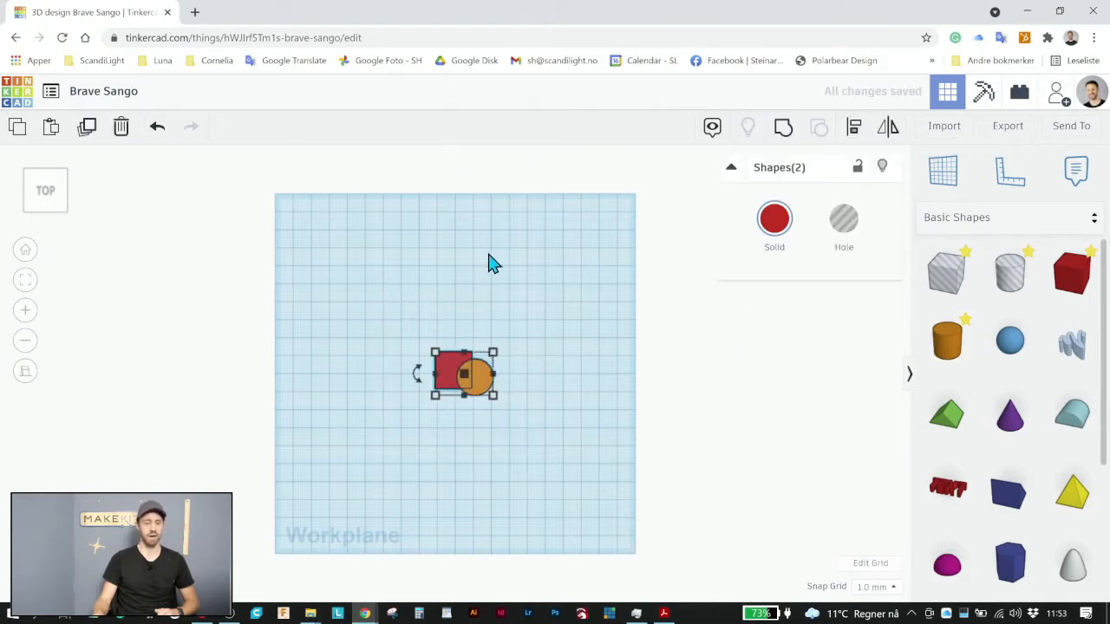
{"action": "left_click", "coordinate": [786, 133]}
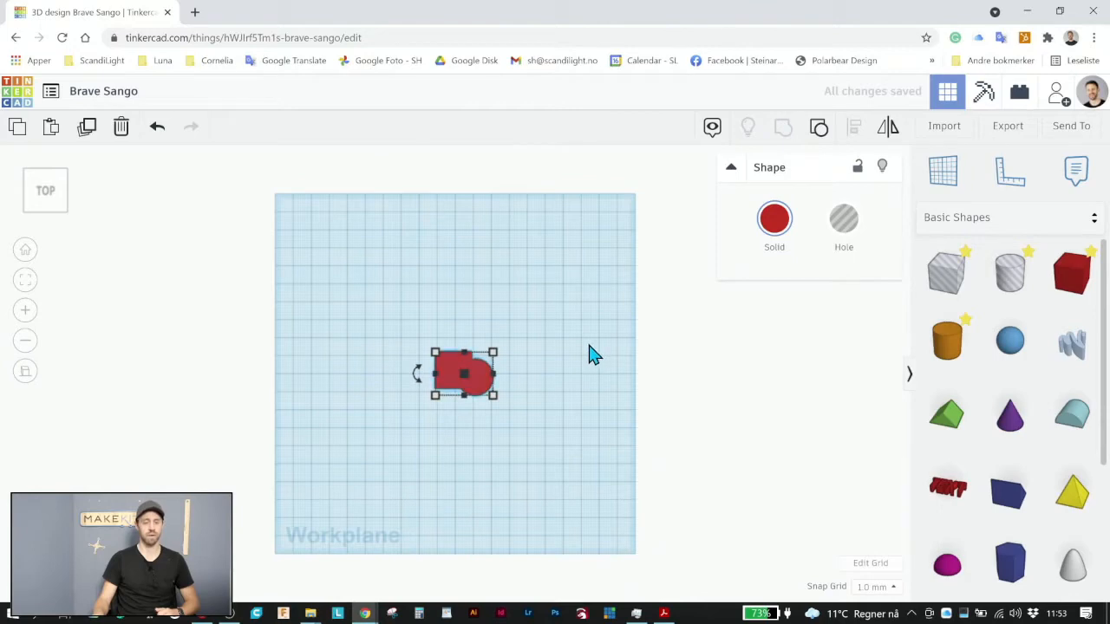
{"action": "left_click", "coordinate": [545, 442]}
{"action": "left_click", "coordinate": [481, 391]}
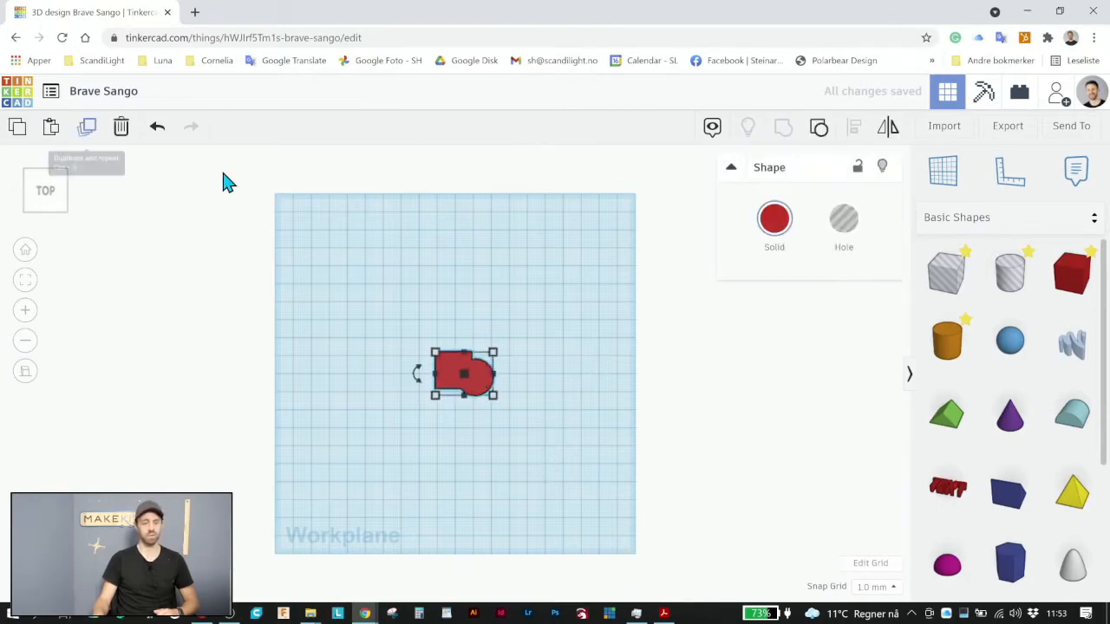
{"action": "left_click", "coordinate": [537, 264]}
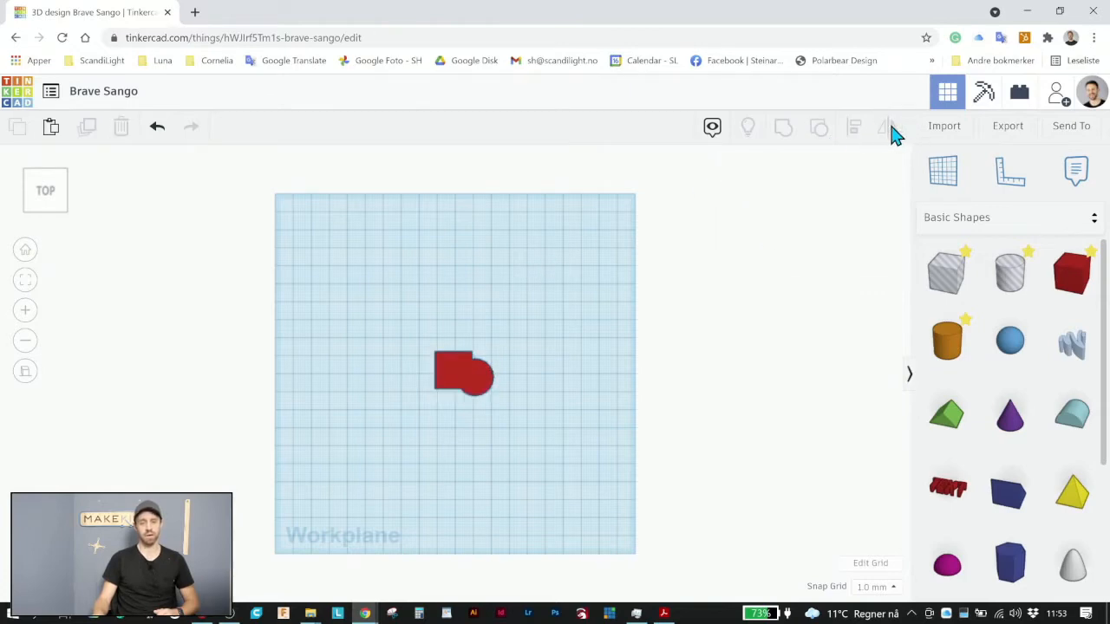
Mirror the grouped shape horizontally so its rounded end faces left.
{"action": "left_click", "coordinate": [463, 388]}
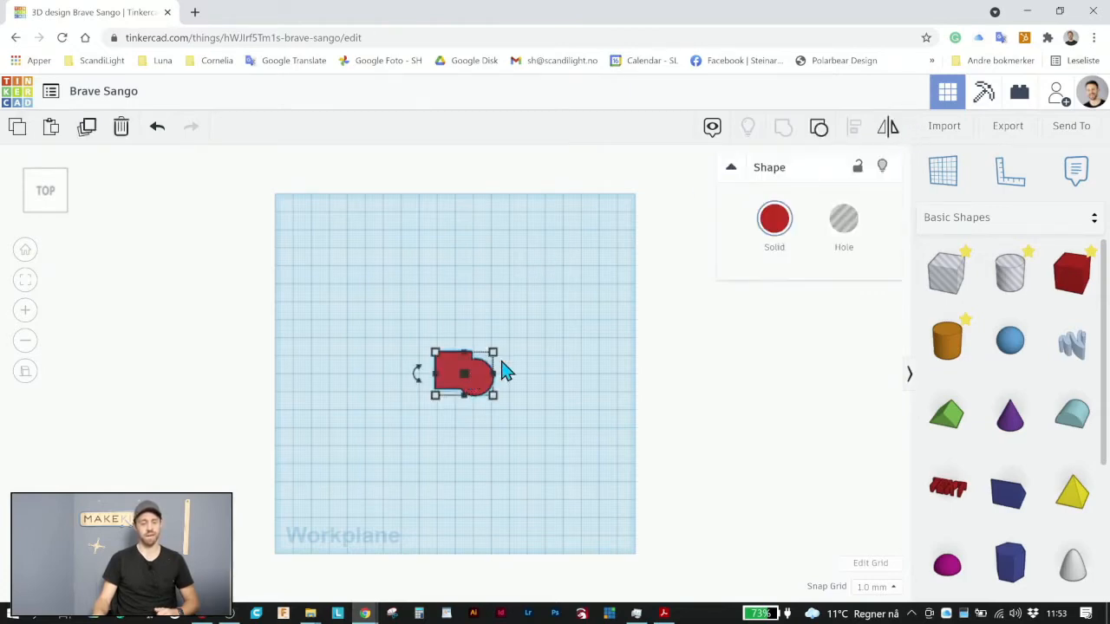
{"action": "left_click", "coordinate": [890, 130]}
{"action": "left_click", "coordinate": [479, 420]}
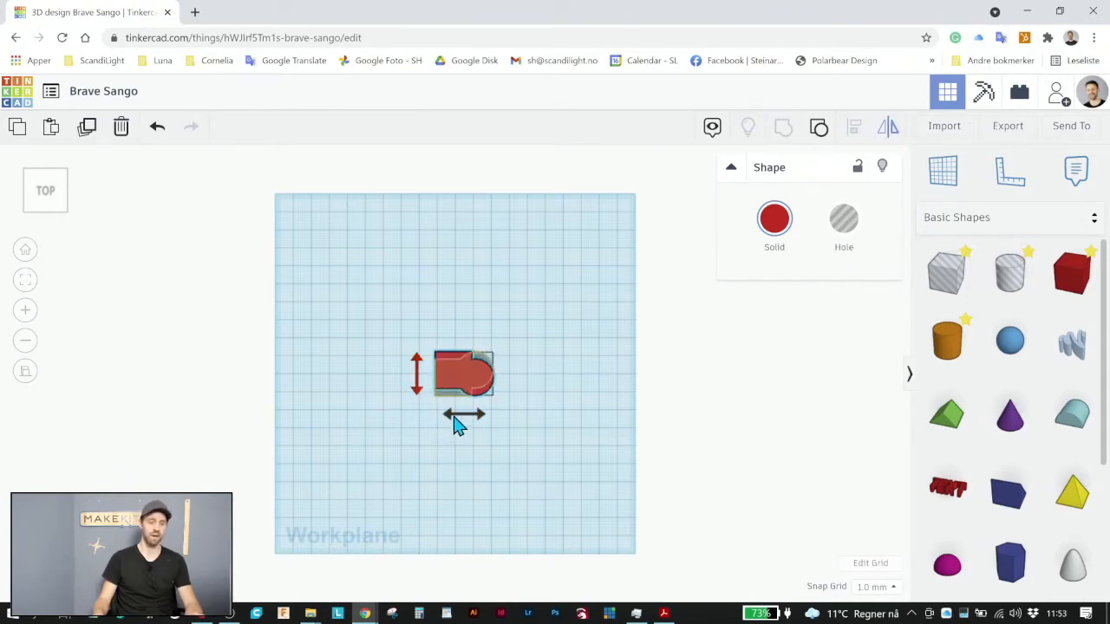
{"action": "left_click", "coordinate": [464, 414]}
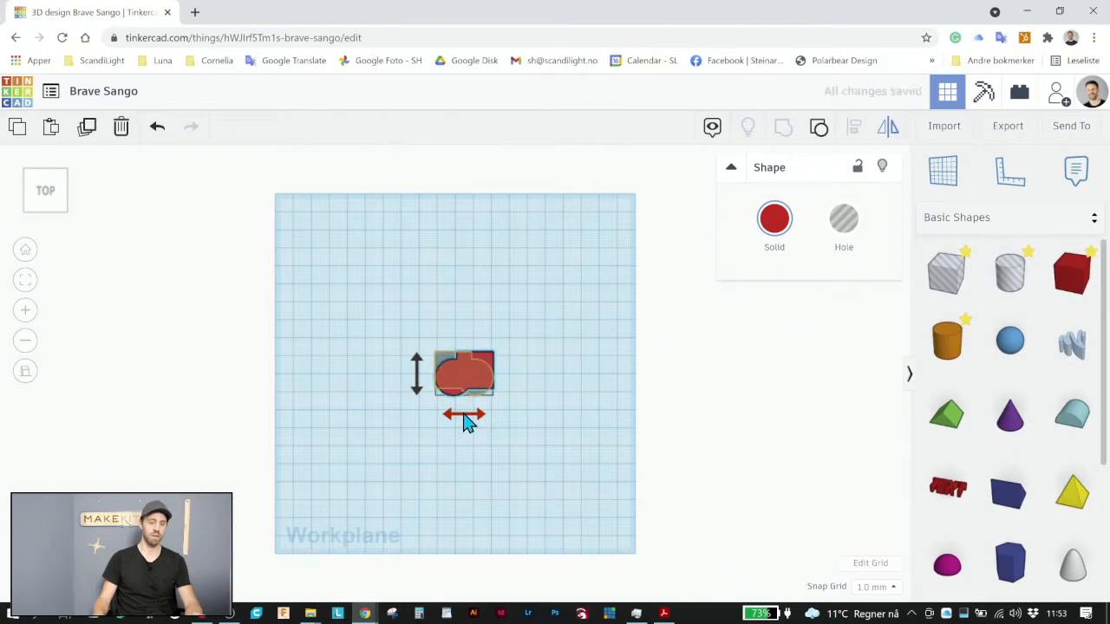
{"action": "left_click", "coordinate": [485, 490]}
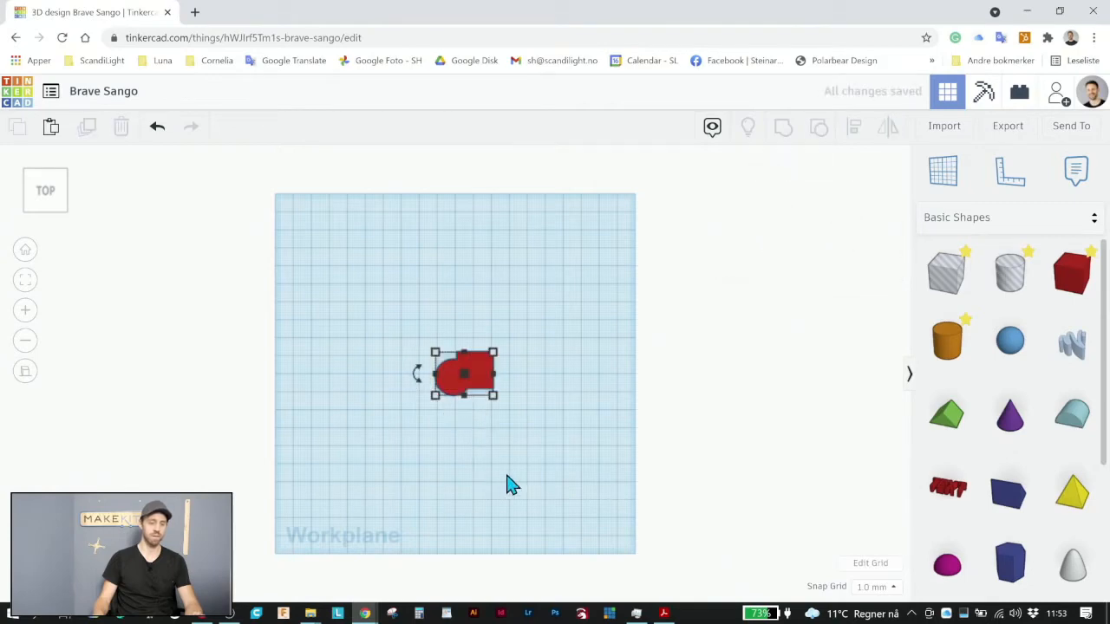
Duplicate the mirrored shape and place the copy above and to the right of the original.
{"action": "left_click", "coordinate": [475, 383]}
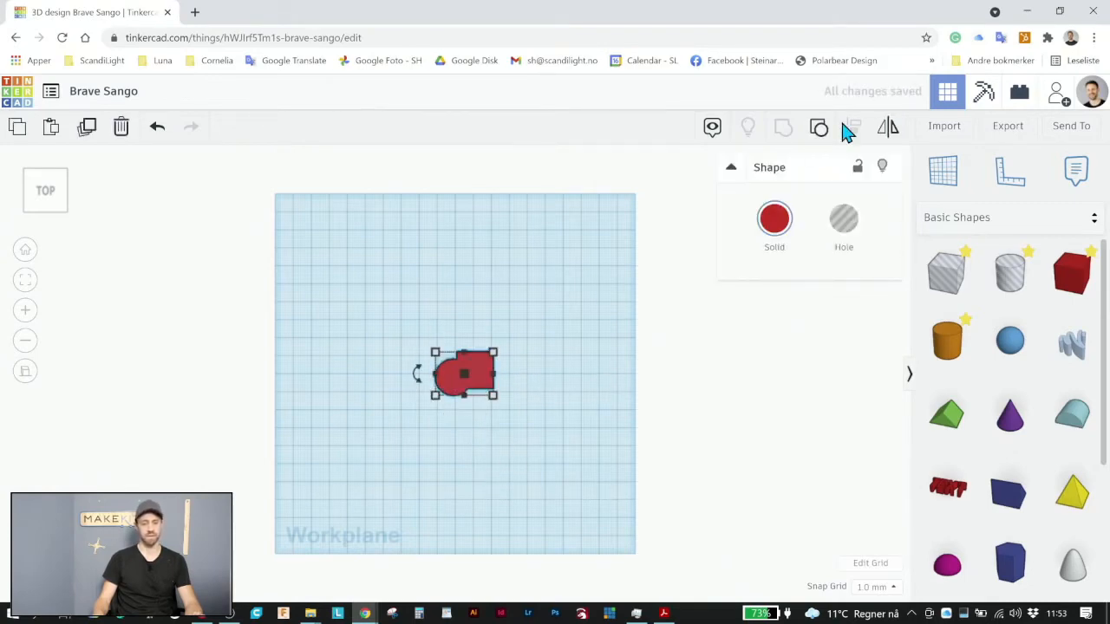
{"action": "left_click", "coordinate": [531, 369]}
{"action": "left_click", "coordinate": [472, 371]}
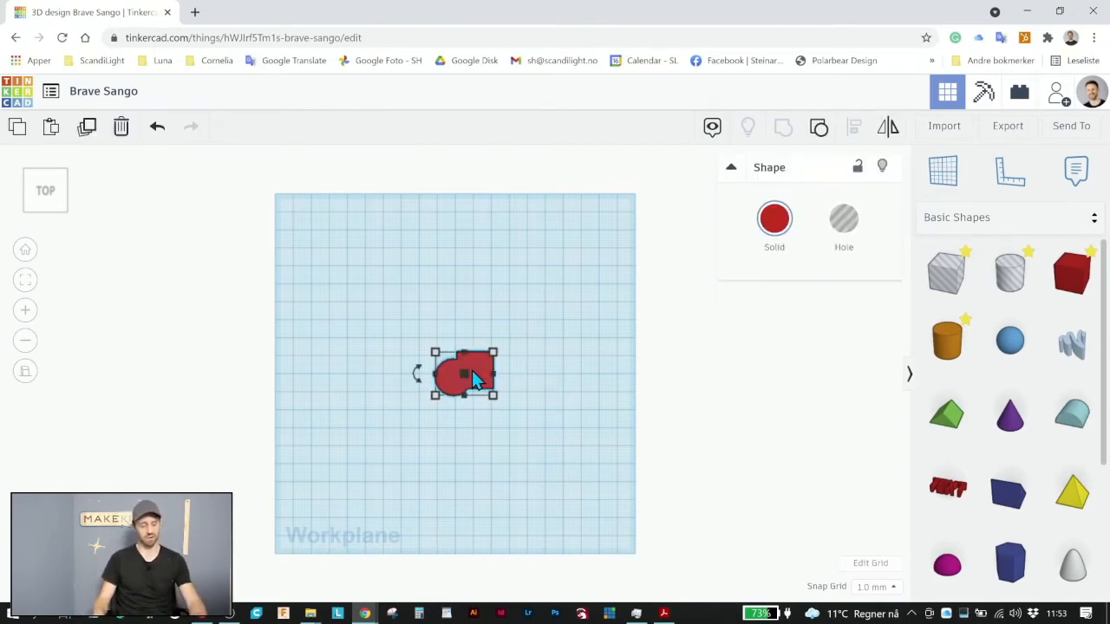
{"action": "key", "text": "ctrl+d"}
{"action": "left_click_drag", "start_coordinate": [472, 375], "coordinate": [553, 359]}
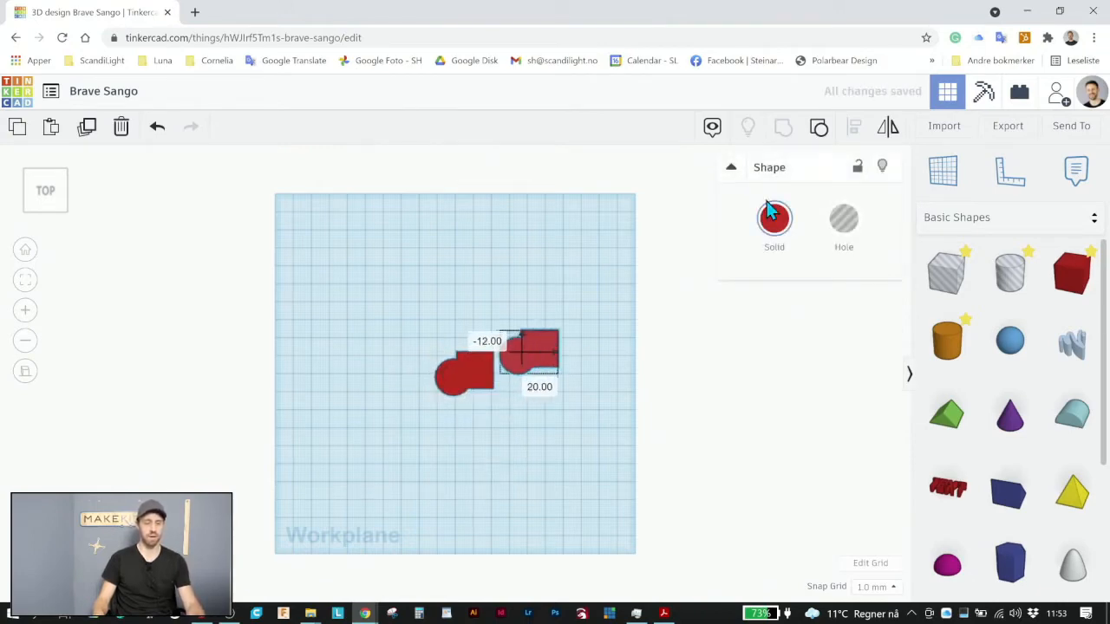
Mirror the duplicated shape horizontally so its rounded end faces right.
{"action": "left_click", "coordinate": [893, 129]}
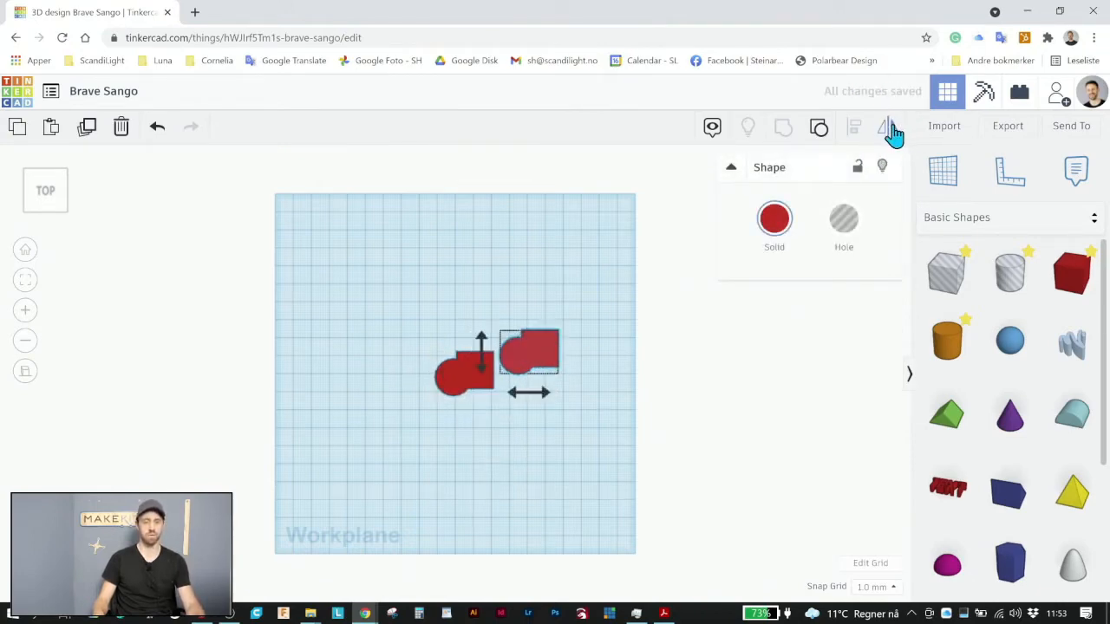
{"action": "left_click", "coordinate": [537, 401]}
{"action": "left_click", "coordinate": [550, 409]}
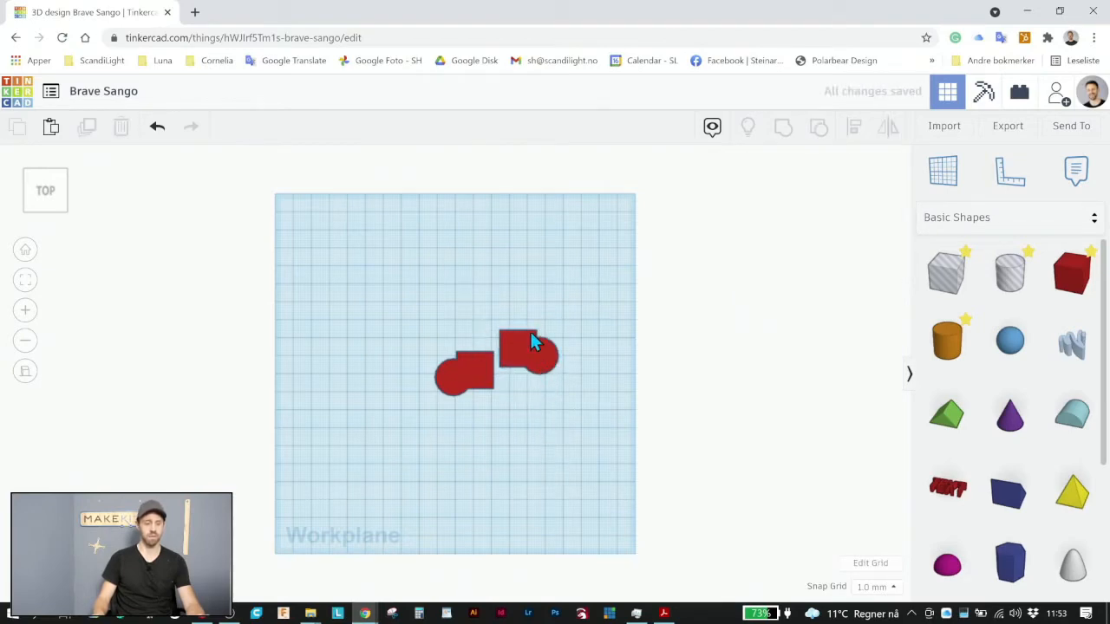
Align the mirrored copy flush against the original's flat side and group both halves into one symmetrical shape.
{"action": "mouse_move", "coordinate": [525, 359]}
{"action": "left_mouse_down"}
{"action": "mouse_move", "coordinate": [521, 384]}
{"action": "mouse_move", "coordinate": [511, 367]}
{"action": "left_mouse_up"}
{"action": "left_click_drag", "start_coordinate": [559, 472], "coordinate": [422, 317]}
{"action": "left_click", "coordinate": [783, 126]}
{"action": "left_click", "coordinate": [681, 297]}
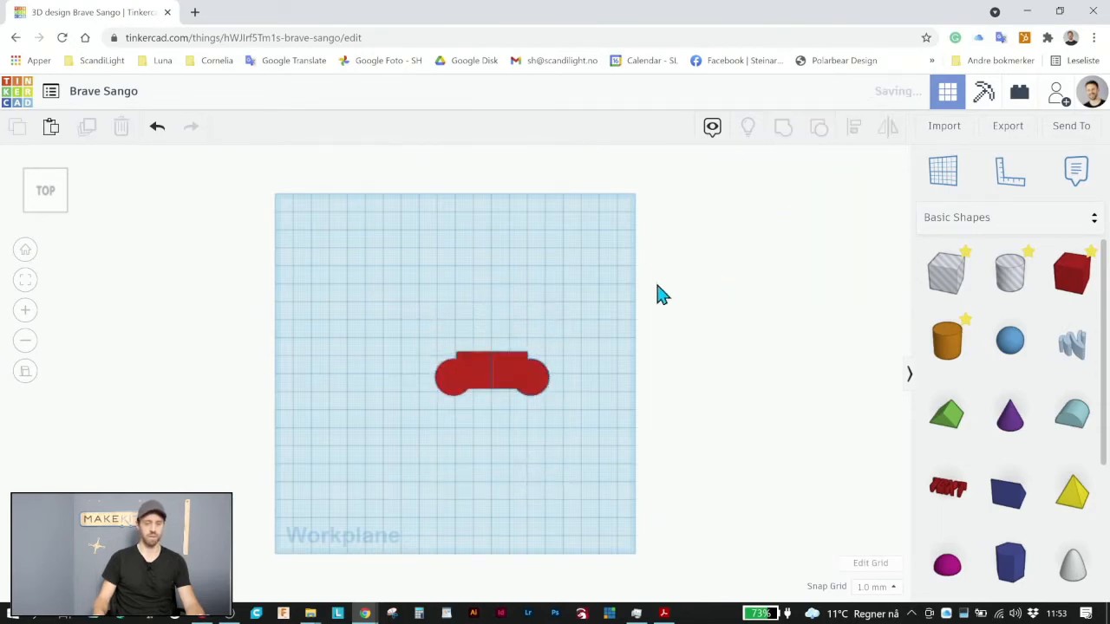
{"action": "left_click", "coordinate": [577, 482]}
{"action": "left_click", "coordinate": [511, 386]}
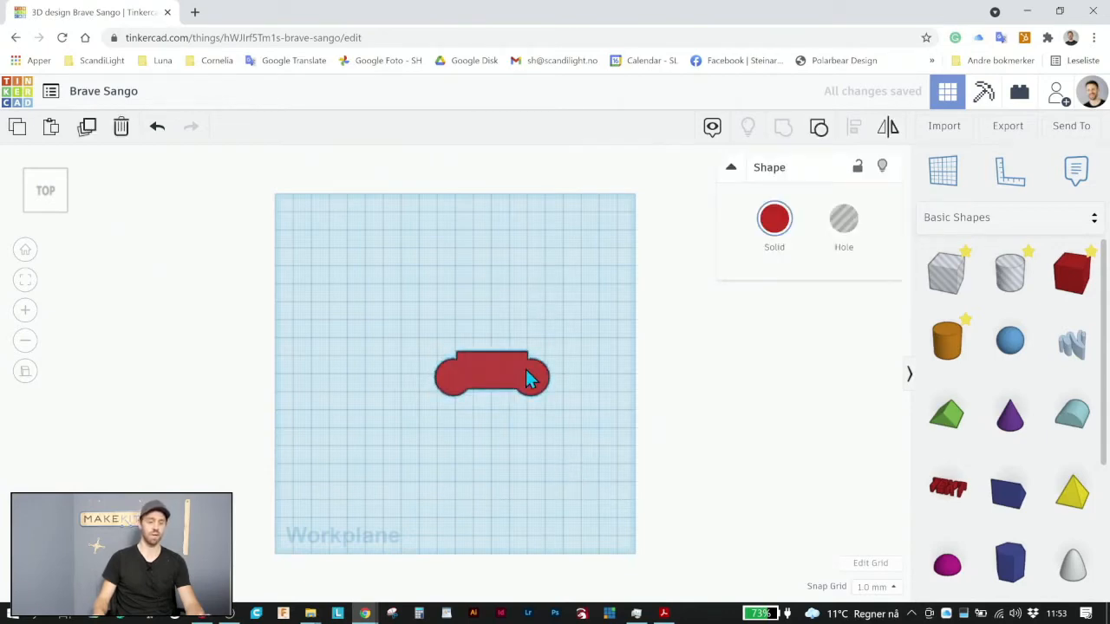
Rotate the grouped red shape 180° in the top view and delete it from the workplane.
{"action": "left_click_drag", "start_coordinate": [416, 374], "coordinate": [631, 395]}
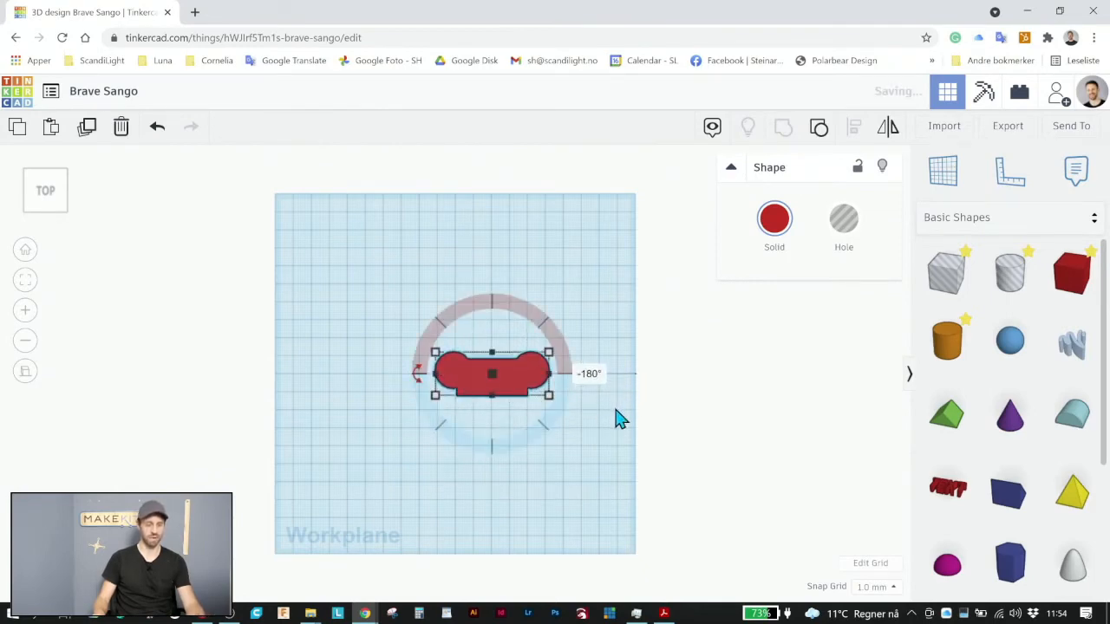
{"action": "left_click", "coordinate": [612, 484]}
{"action": "left_click", "coordinate": [476, 376]}
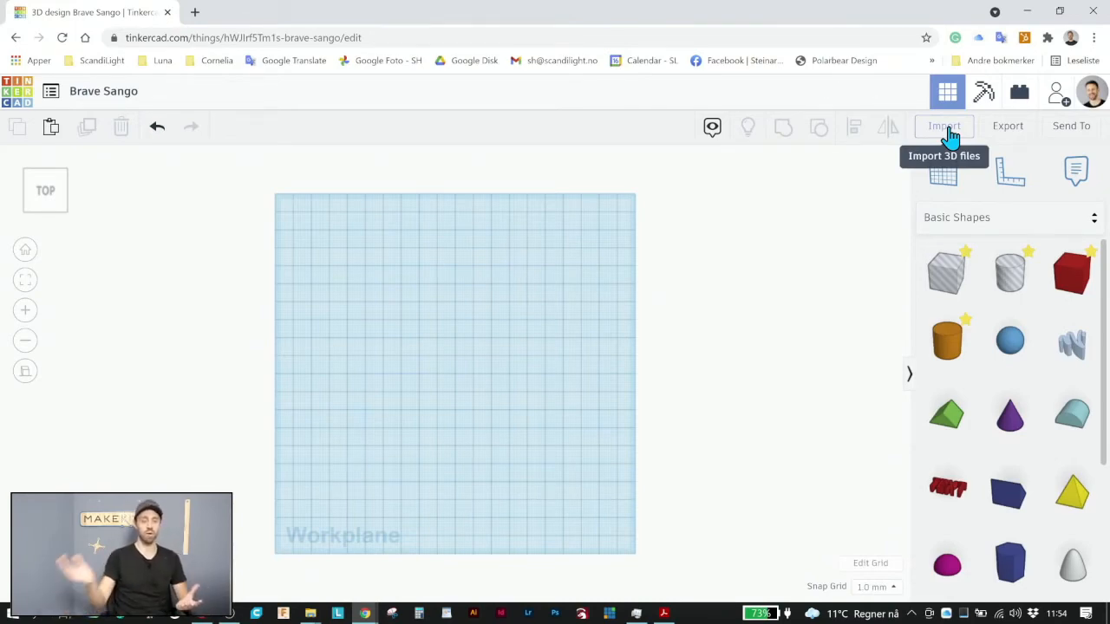
View the download formats offered for export and close the dialog without exporting.
{"action": "left_click", "coordinate": [1016, 135]}
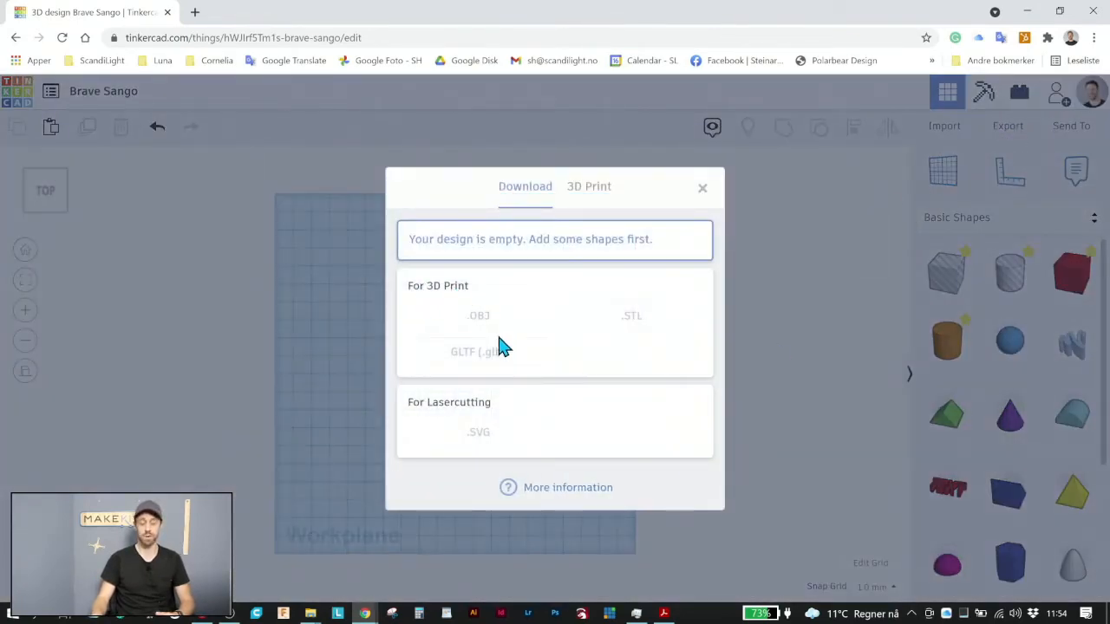
{"action": "left_click", "coordinate": [702, 190]}
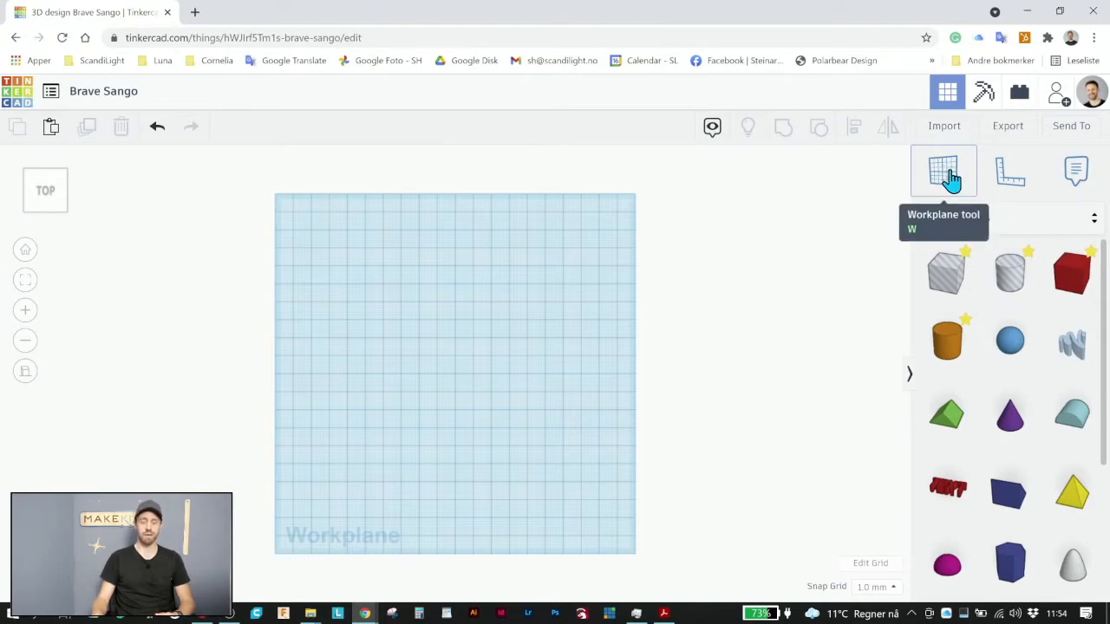
Place a red 20 mm box near the centre of the workplane.
{"action": "middle_click_drag", "start_coordinate": [520, 455], "coordinate": [535, 475]}
{"action": "left_click_drag", "start_coordinate": [1062, 268], "coordinate": [490, 381]}
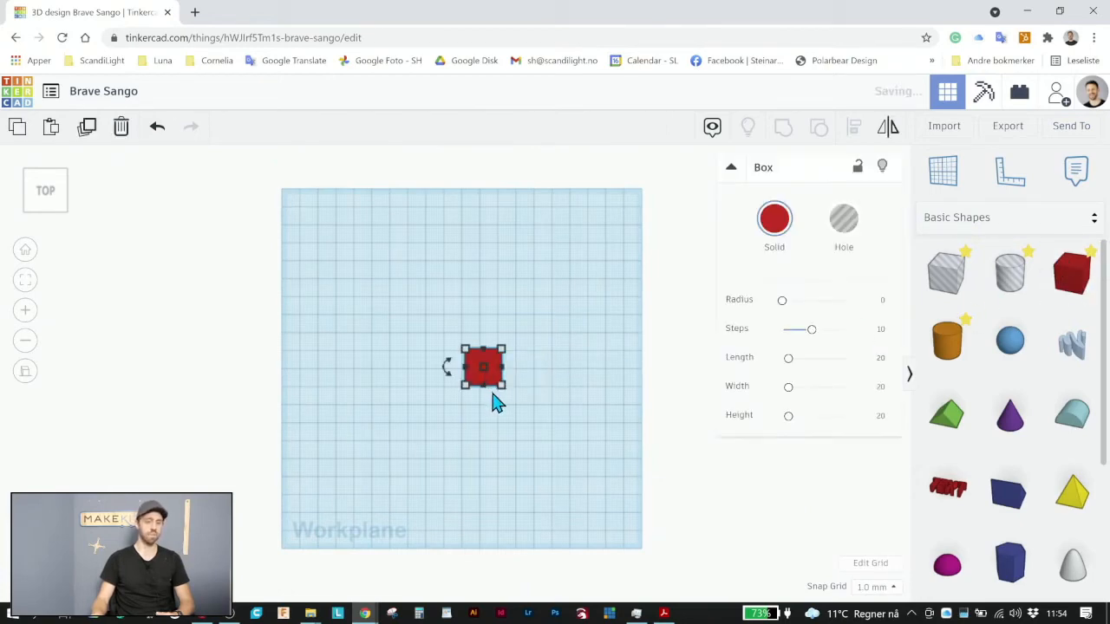
{"action": "right_click_drag", "start_coordinate": [522, 451], "coordinate": [565, 376]}
{"action": "left_click", "coordinate": [582, 381]}
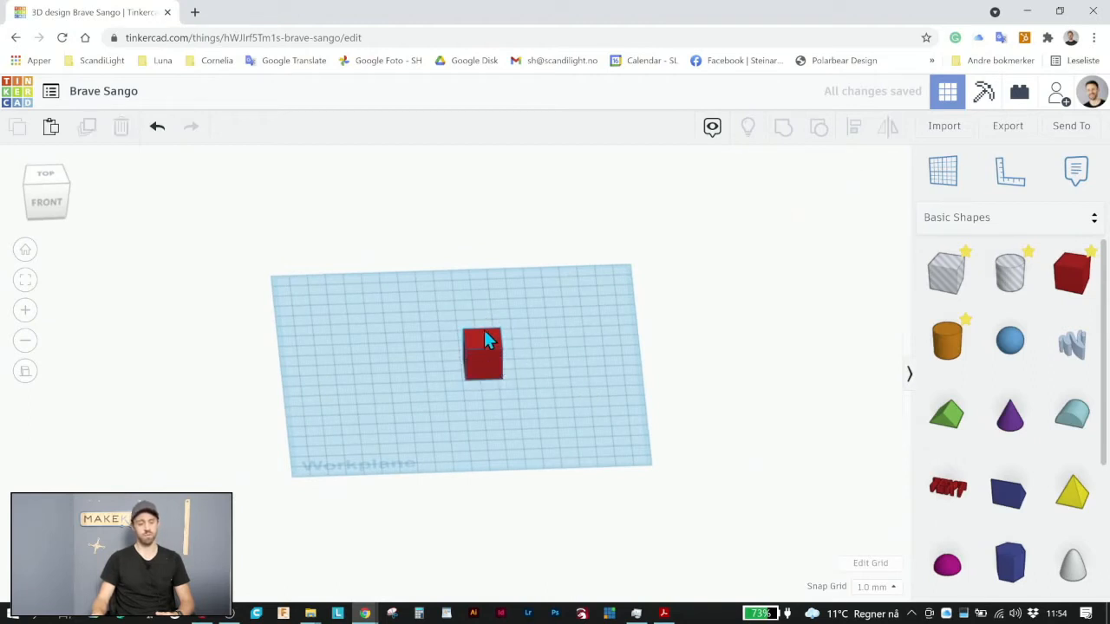
Set a new workplane on the box's top face and place a second red box on it, behind and right of the first.
{"action": "left_click", "coordinate": [937, 180]}
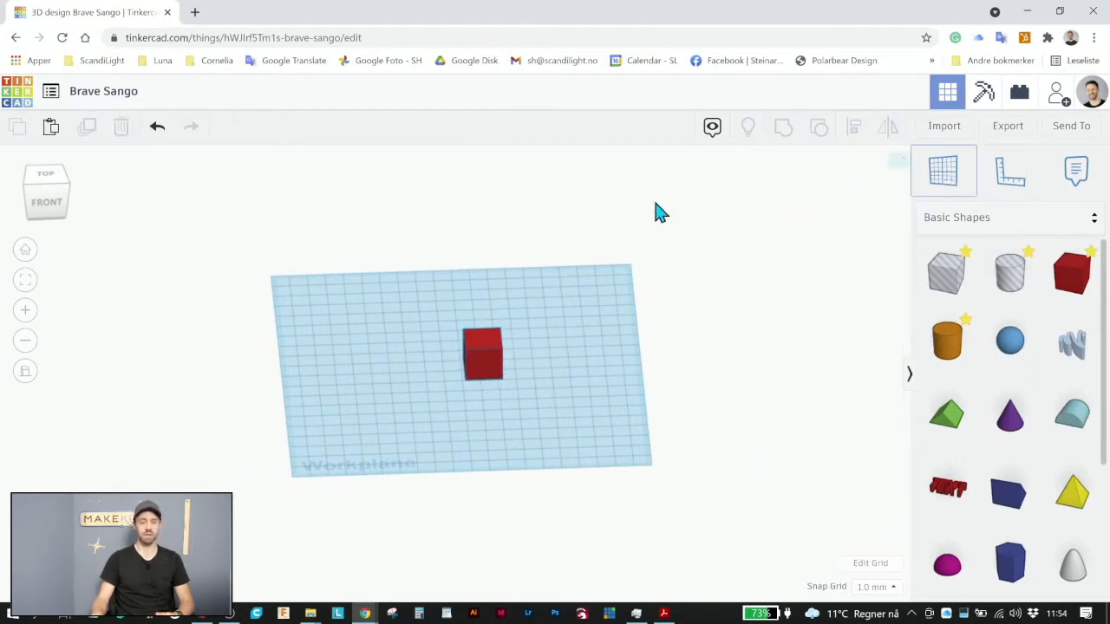
{"action": "left_click", "coordinate": [483, 339]}
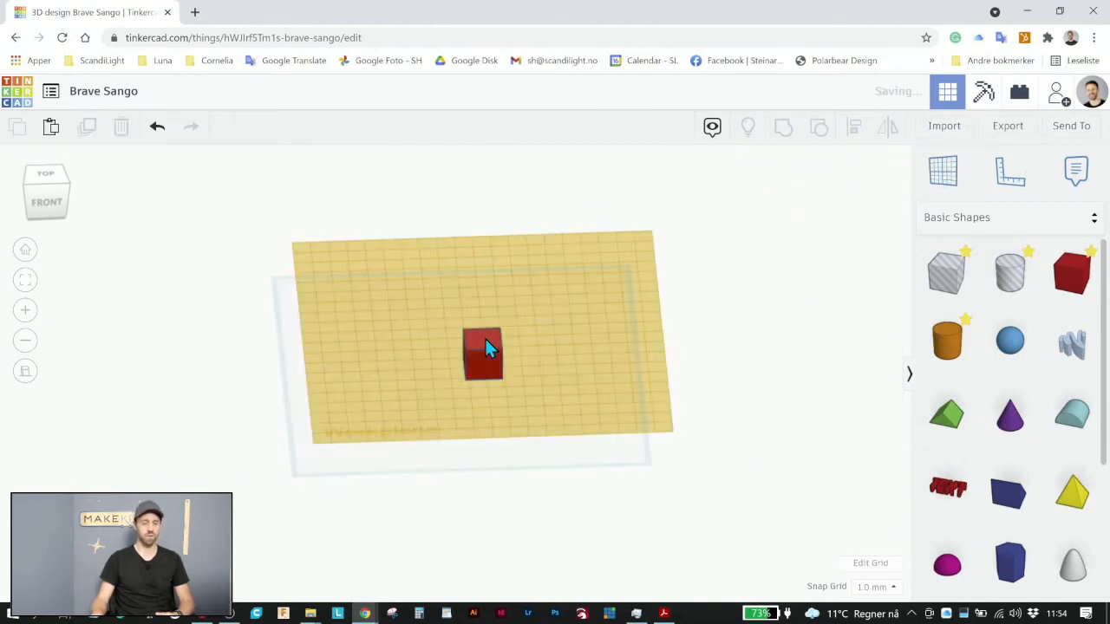
{"action": "right_click_drag", "start_coordinate": [595, 460], "coordinate": [780, 373]}
{"action": "left_click_drag", "start_coordinate": [906, 282], "coordinate": [560, 334]}
{"action": "left_click", "coordinate": [574, 411]}
{"action": "right_click_drag", "start_coordinate": [582, 424], "coordinate": [592, 455]}
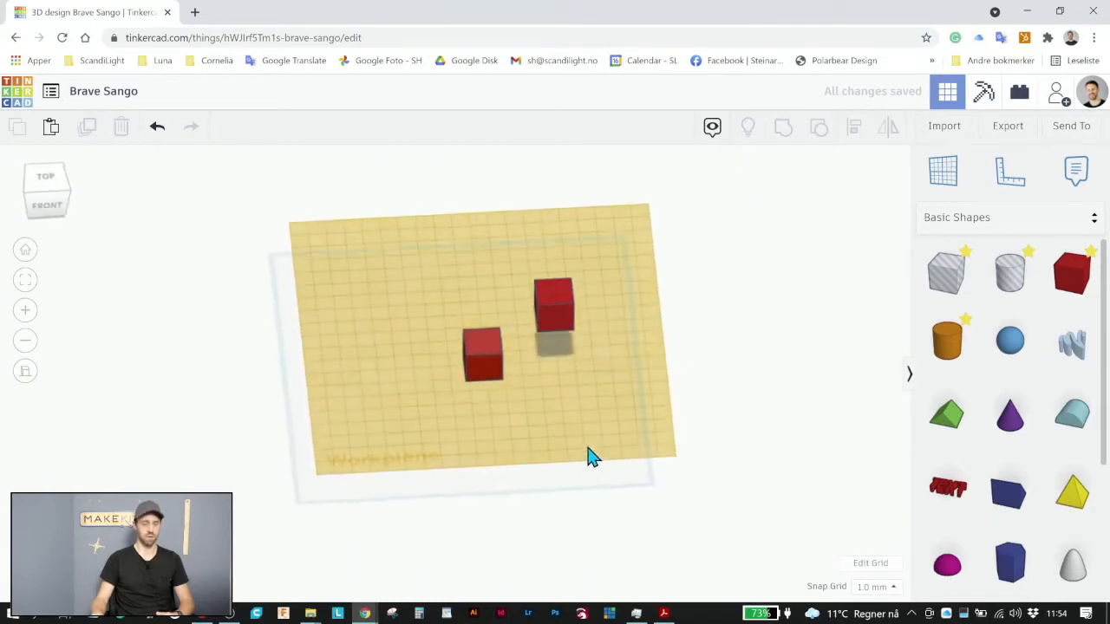
Return the workplane to the base grid and delete both red boxes.
{"action": "left_click", "coordinate": [47, 185]}
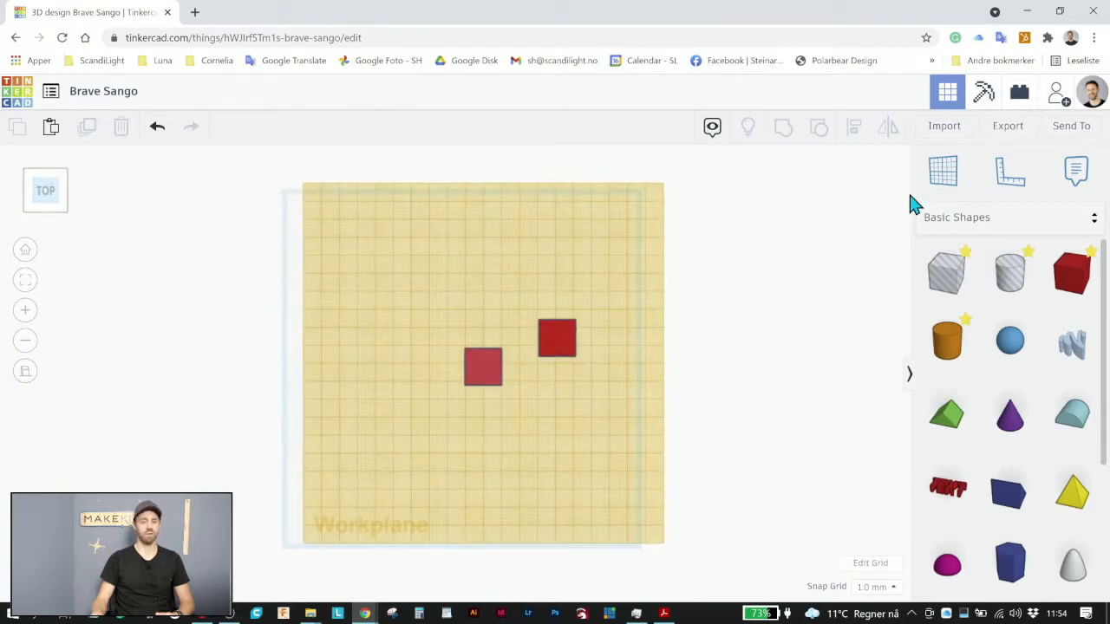
{"action": "left_click", "coordinate": [934, 173]}
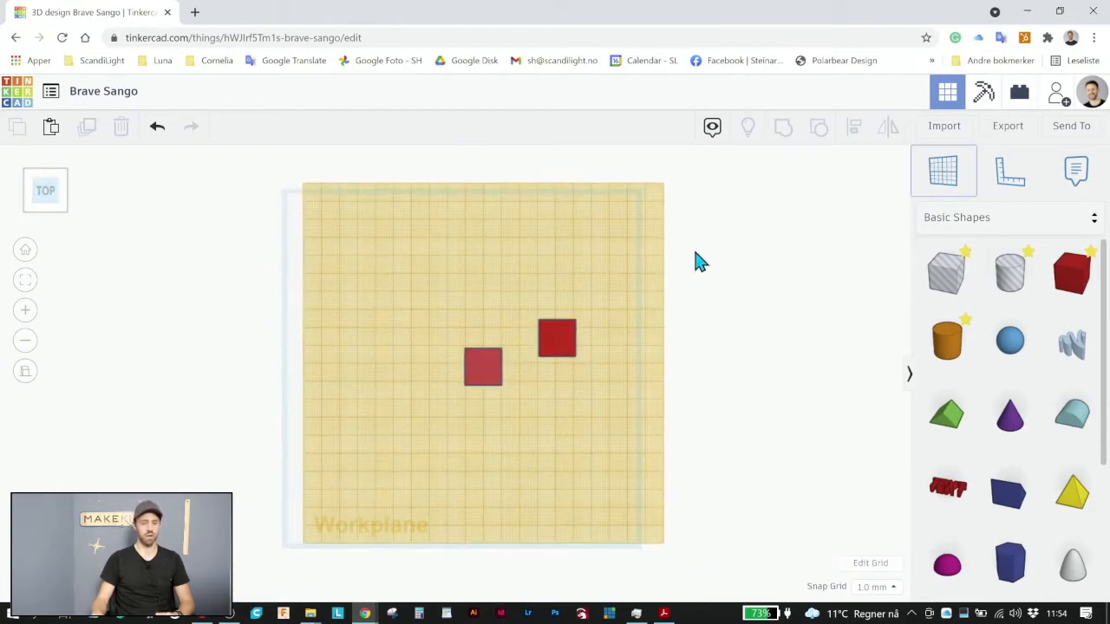
{"action": "left_click", "coordinate": [289, 401]}
{"action": "left_click_drag", "start_coordinate": [638, 527], "coordinate": [412, 245]}
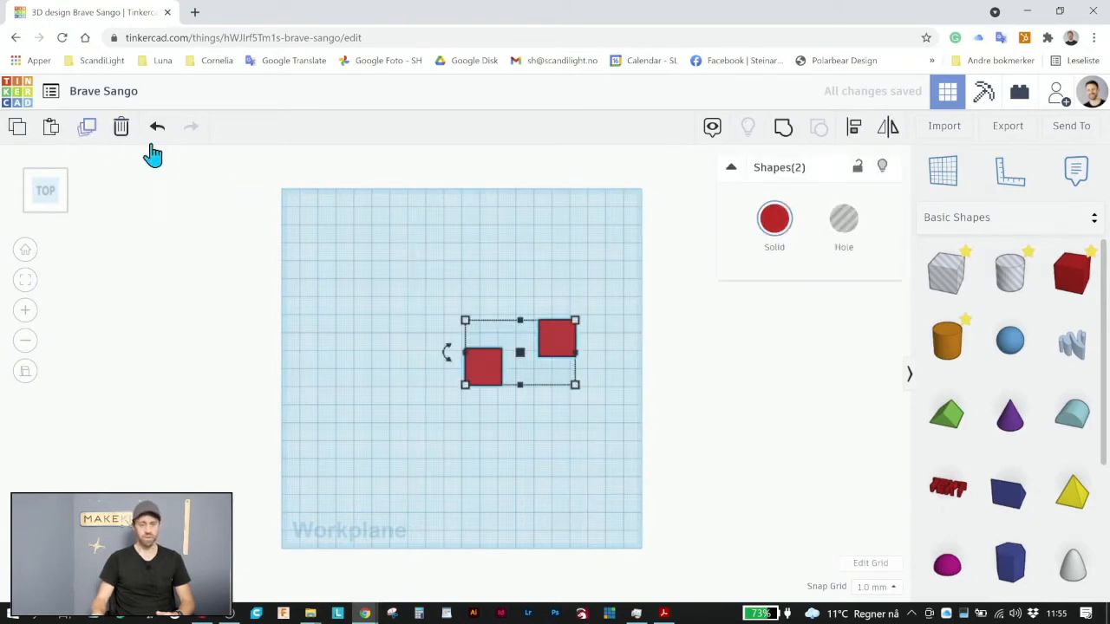
{"action": "left_click", "coordinate": [120, 128]}
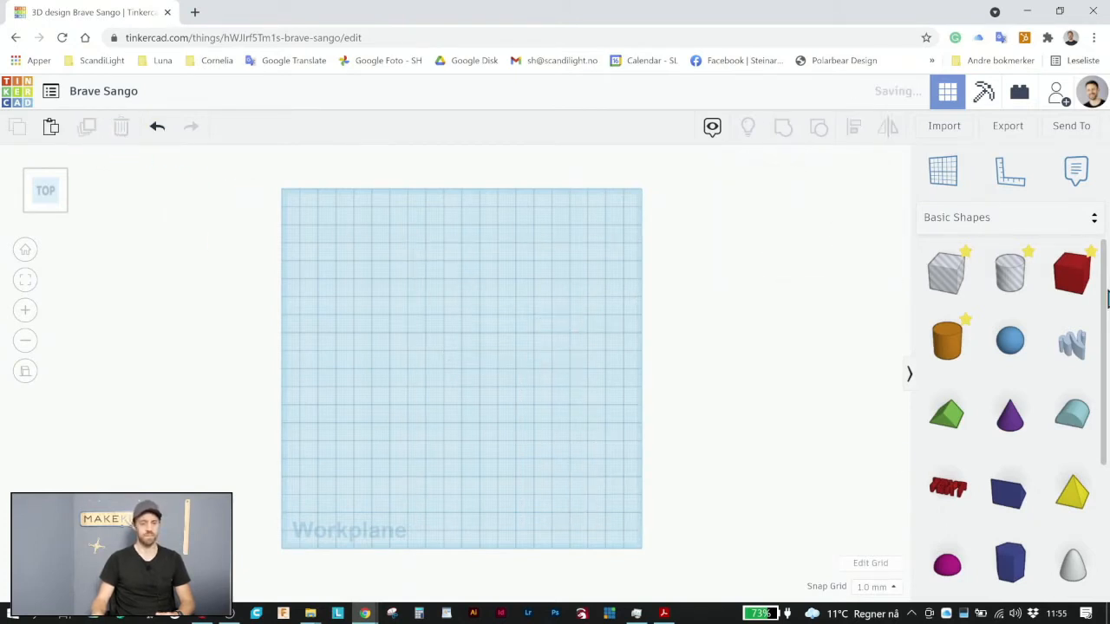
Place a ruler with its origin at the workplane's centre and view the available snap grid spacings.
{"action": "left_click", "coordinate": [1009, 181]}
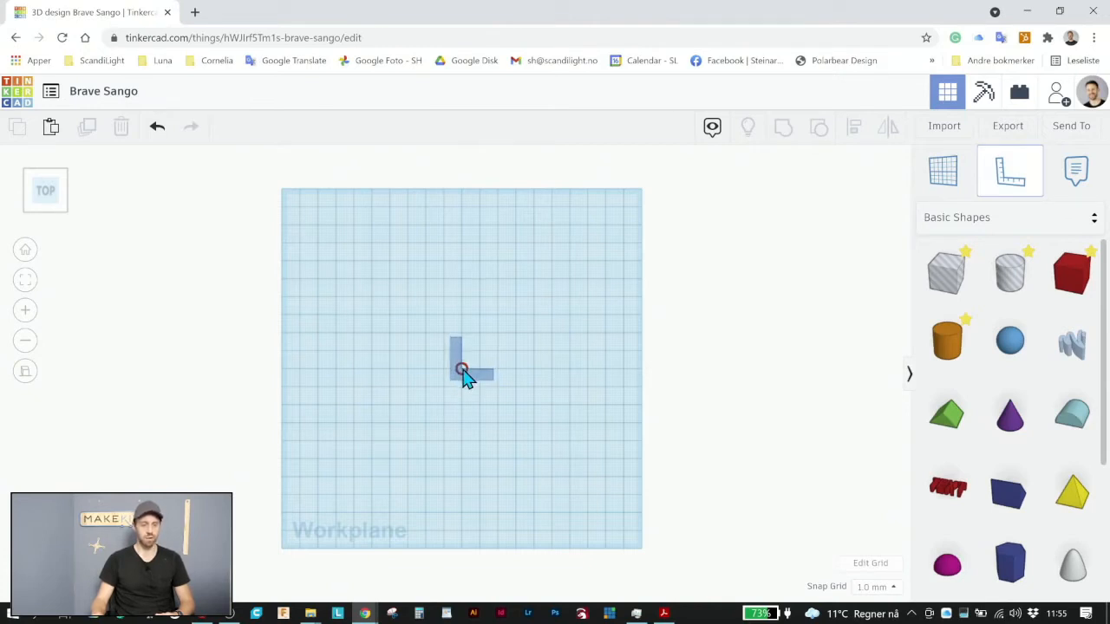
{"action": "left_click", "coordinate": [462, 370]}
{"action": "scroll", "coordinate": [475, 400], "scroll_direction": "up", "scroll_amount": 6}
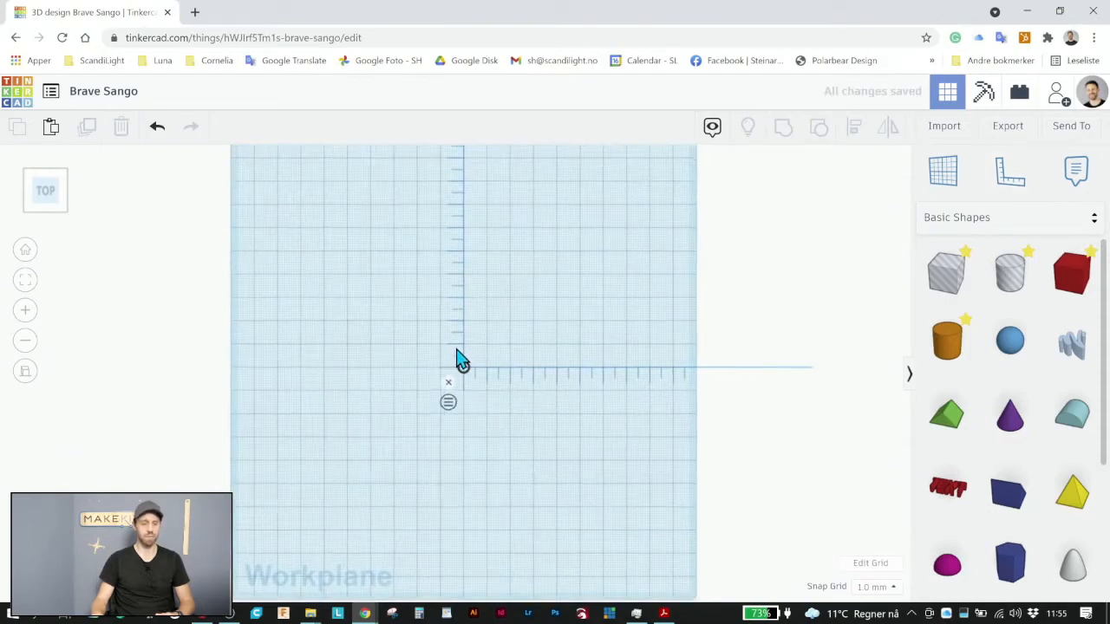
{"action": "scroll", "coordinate": [538, 349], "scroll_direction": "up", "scroll_amount": 2}
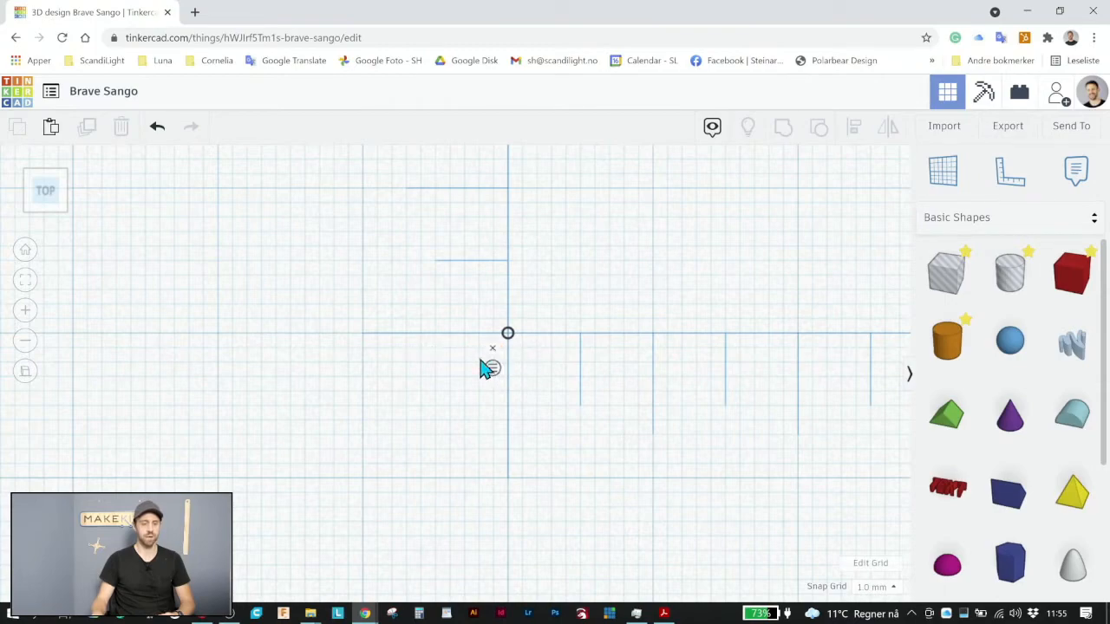
{"action": "scroll", "coordinate": [637, 407], "scroll_direction": "down", "scroll_amount": 1}
{"action": "key", "text": "f"}
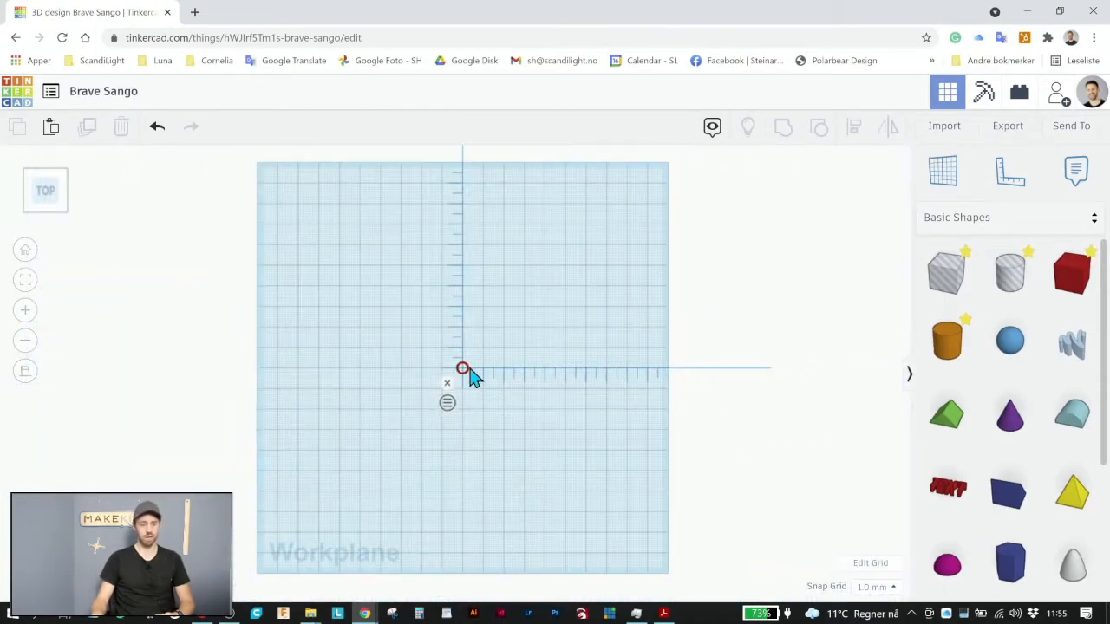
{"action": "scroll", "coordinate": [473, 372], "scroll_direction": "up", "scroll_amount": 5}
{"action": "scroll", "coordinate": [483, 365], "scroll_direction": "up", "scroll_amount": 4}
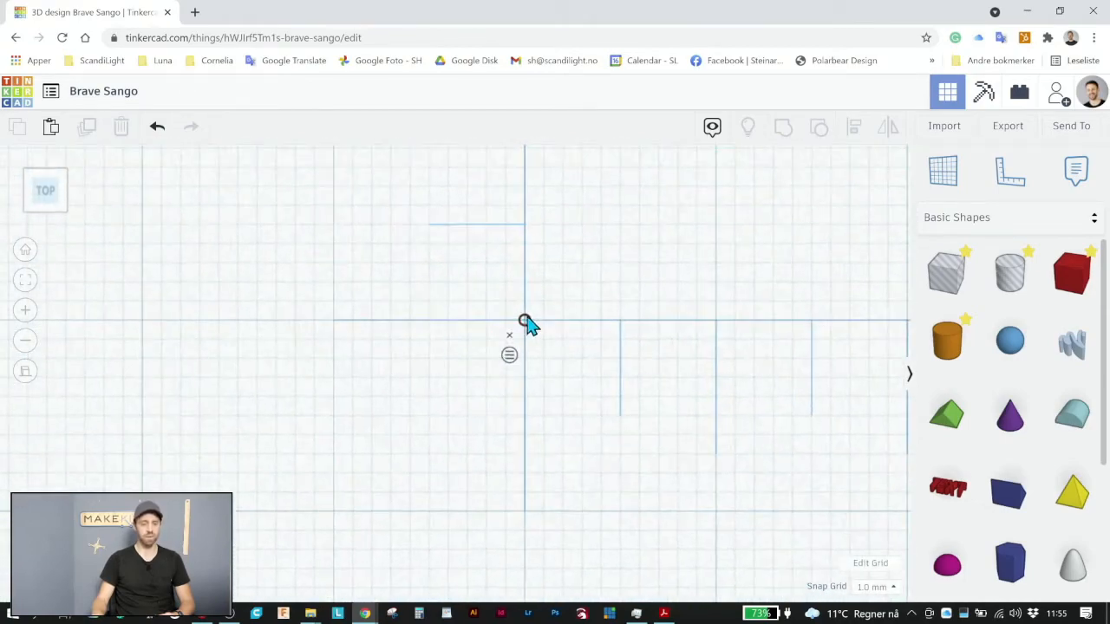
{"action": "left_click", "coordinate": [891, 589]}
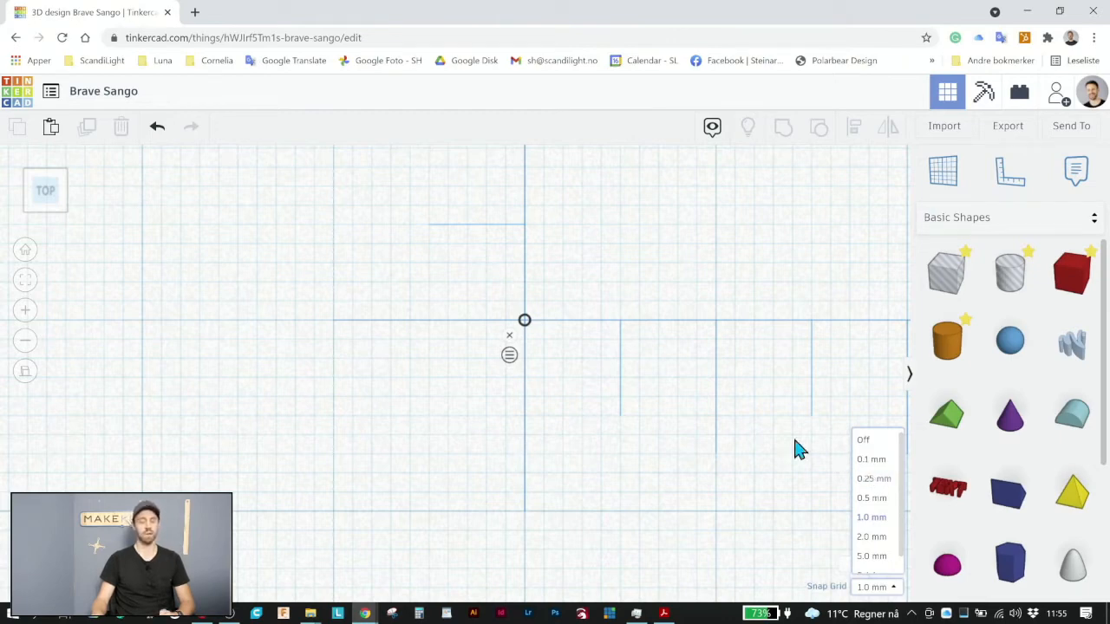
{"action": "left_click", "coordinate": [583, 520]}
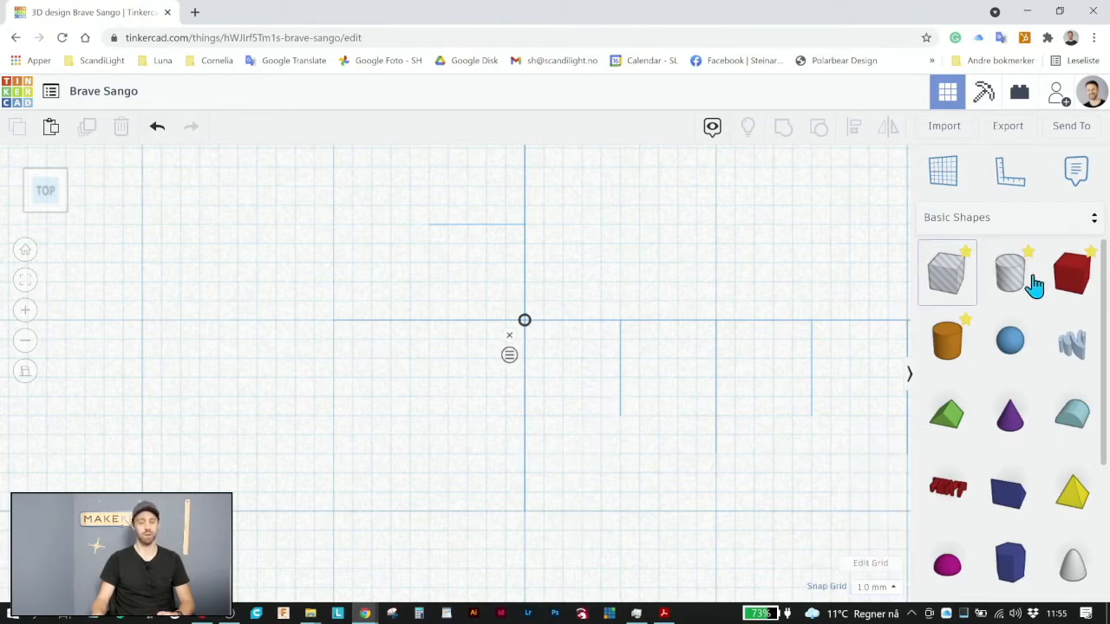
Place a red box above and to the right of the ruler's origin, about 3 mm from each axis.
{"action": "scroll", "coordinate": [558, 392], "scroll_direction": "down", "scroll_amount": 5}
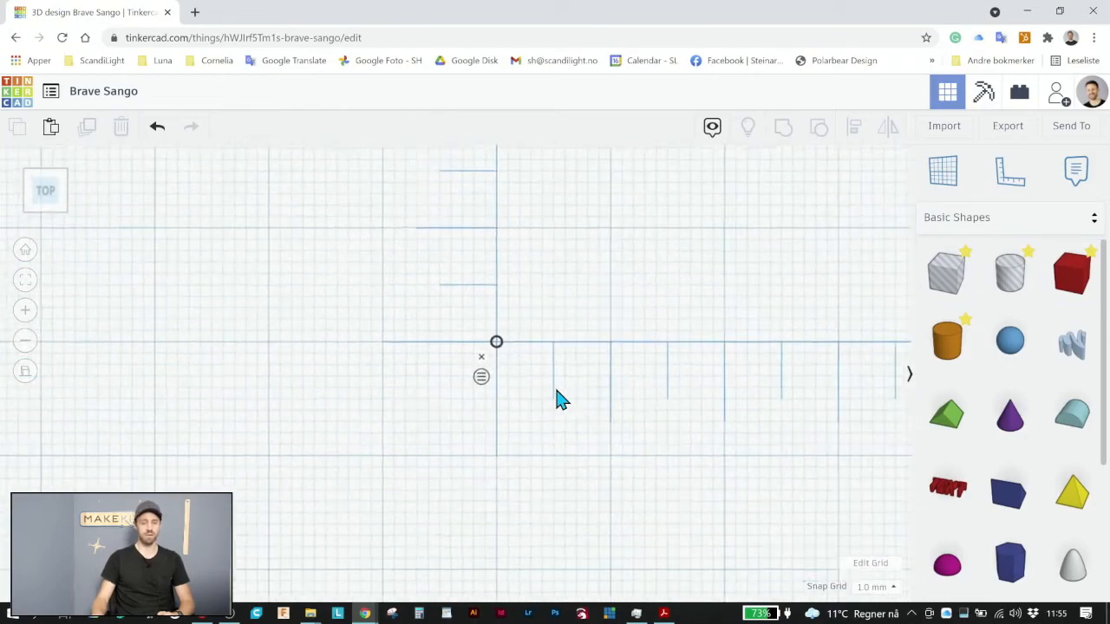
{"action": "left_click_drag", "start_coordinate": [1072, 286], "coordinate": [594, 243]}
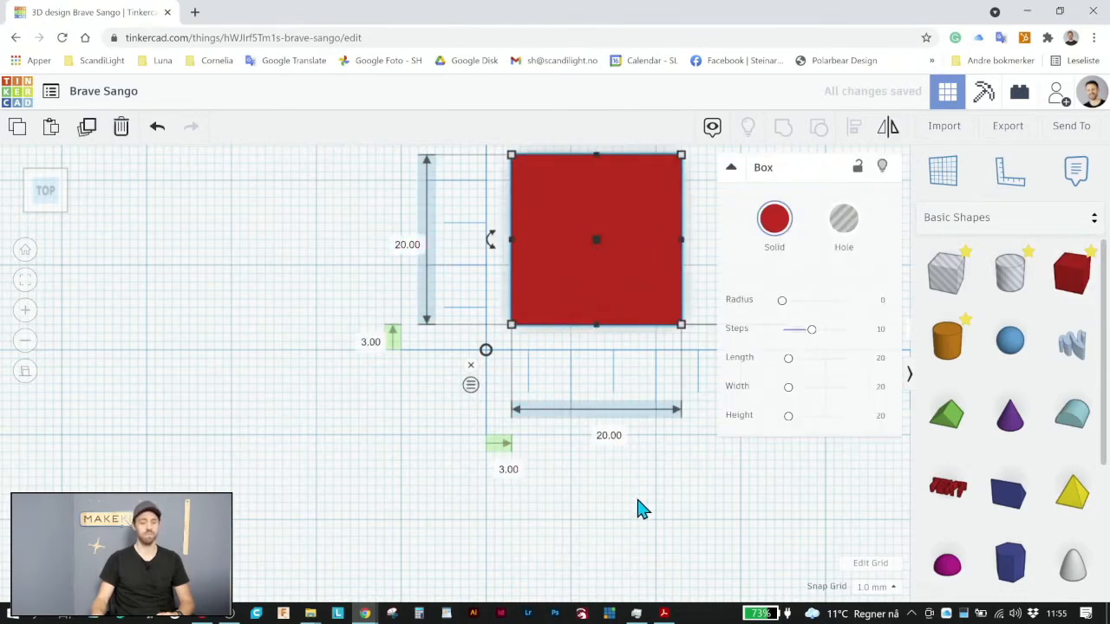
{"action": "left_click", "coordinate": [656, 518]}
{"action": "left_click", "coordinate": [641, 312]}
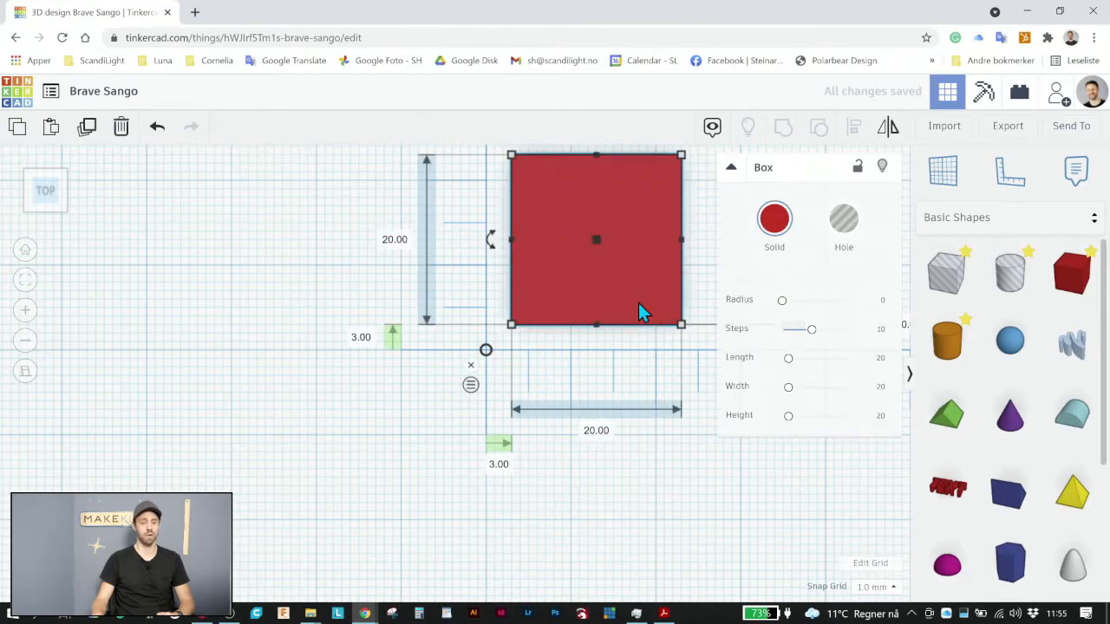
Set the box's horizontal dimension to 10 mm.
{"action": "left_click", "coordinate": [595, 431]}
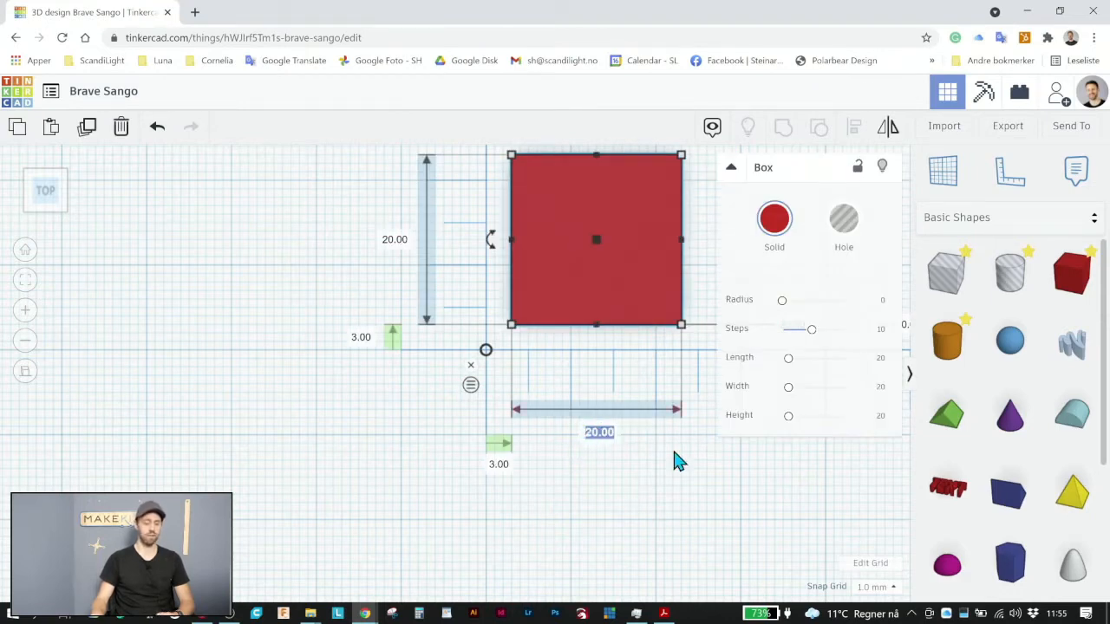
{"action": "type", "text": "10"}
{"action": "key", "text": "Return"}
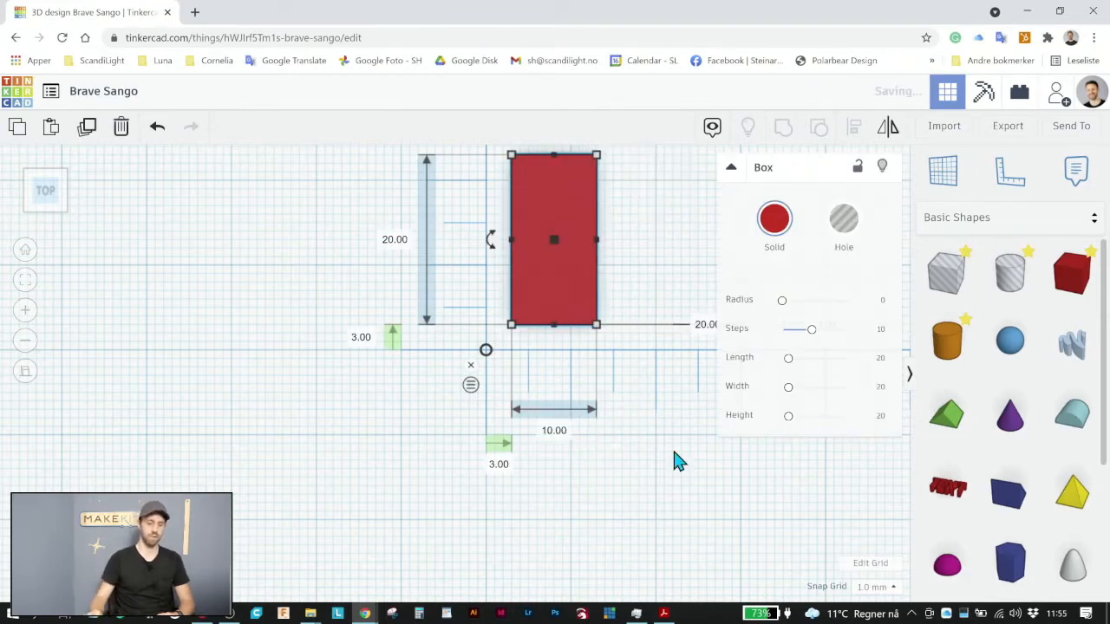
{"action": "left_click", "coordinate": [608, 495]}
{"action": "left_click", "coordinate": [568, 305]}
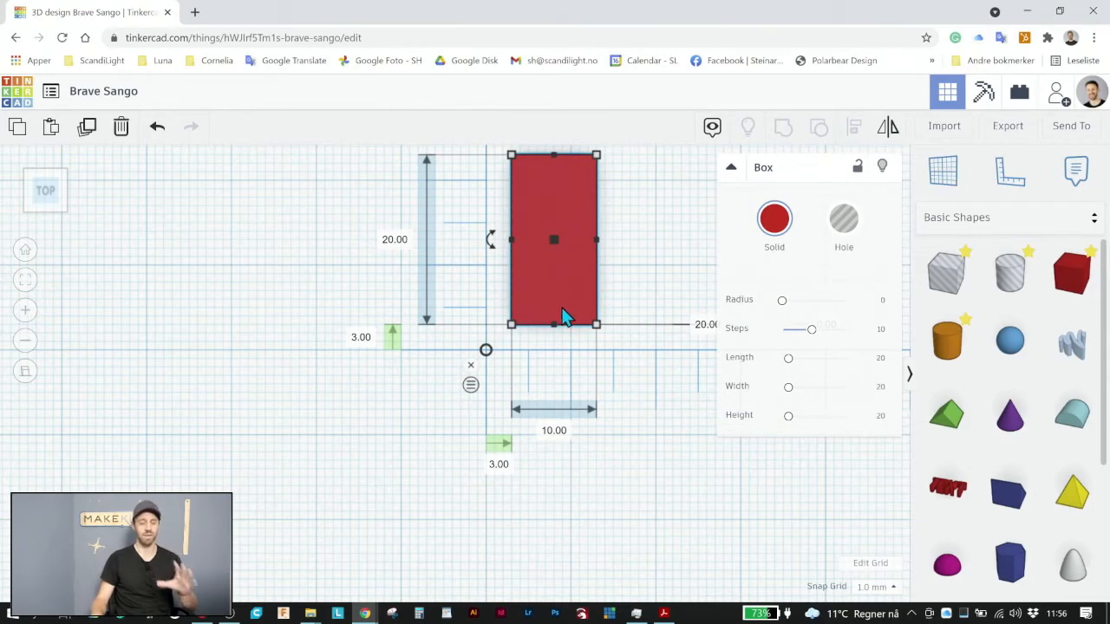
Switch the ruler to midpoint distances and set both box offsets to 0, centring the box on the ruler's origin.
{"action": "left_click", "coordinate": [471, 386]}
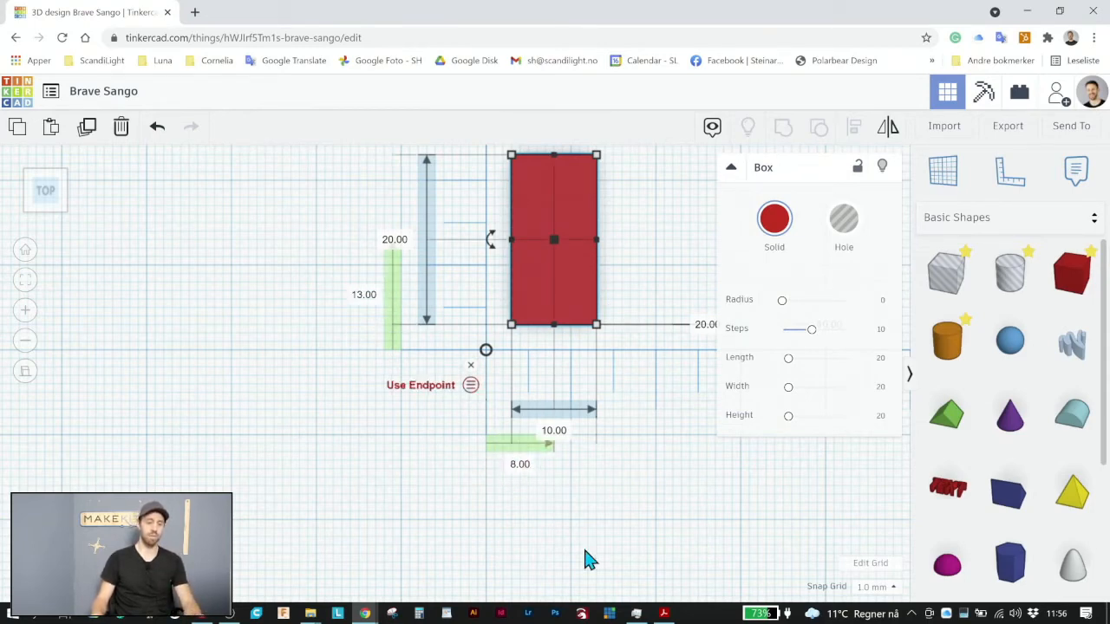
{"action": "left_click", "coordinate": [569, 508]}
{"action": "mouse_move", "coordinate": [559, 260]}
{"action": "left_mouse_down"}
{"action": "mouse_move", "coordinate": [567, 280]}
{"action": "mouse_move", "coordinate": [594, 280]}
{"action": "mouse_move", "coordinate": [549, 277]}
{"action": "left_mouse_up"}
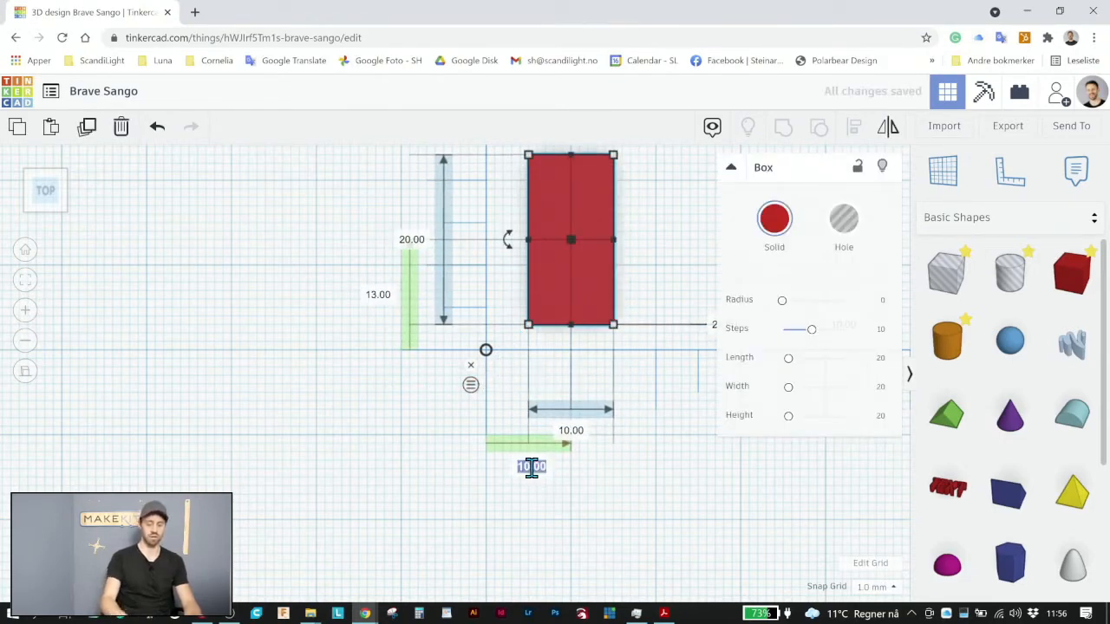
{"action": "type", "text": "0"}
{"action": "key", "text": "Return"}
{"action": "left_click", "coordinate": [288, 297]}
{"action": "type", "text": "0"}
{"action": "key", "text": "Return"}
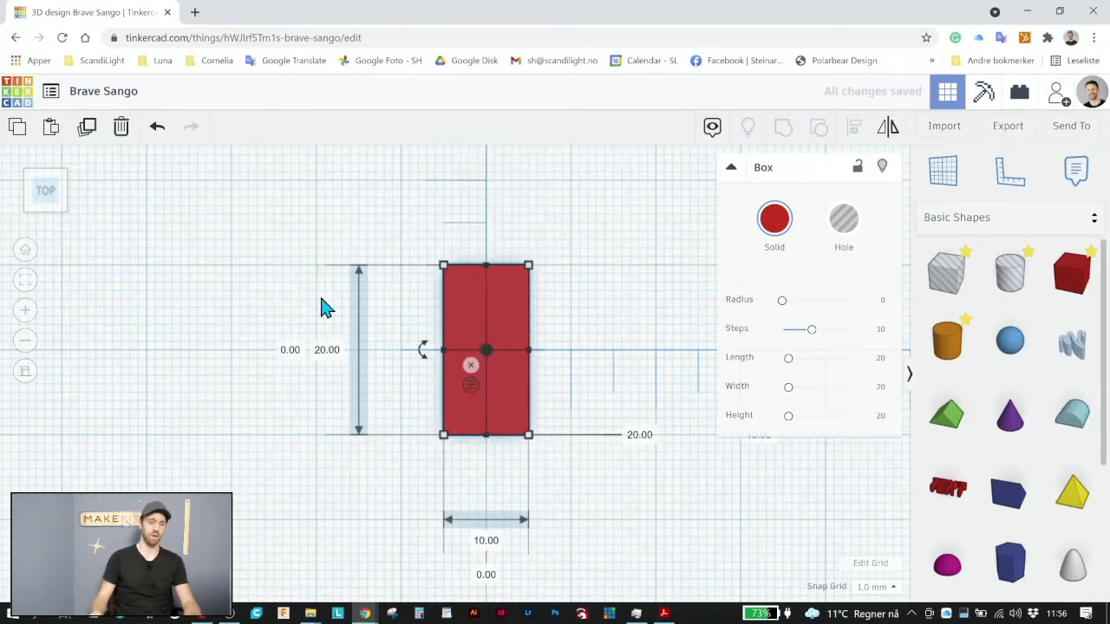
{"action": "left_click", "coordinate": [602, 514]}
Look through the basic shapes and the shapes library categories with the red box selected.
{"action": "scroll", "coordinate": [507, 382], "scroll_direction": "down", "scroll_amount": 2}
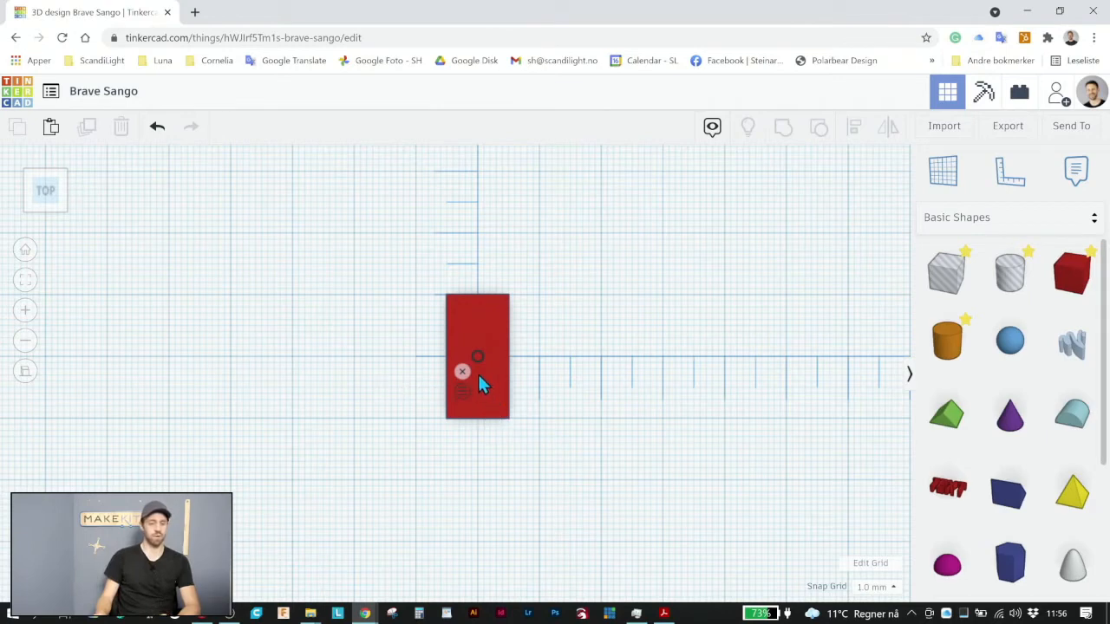
{"action": "left_click", "coordinate": [501, 407]}
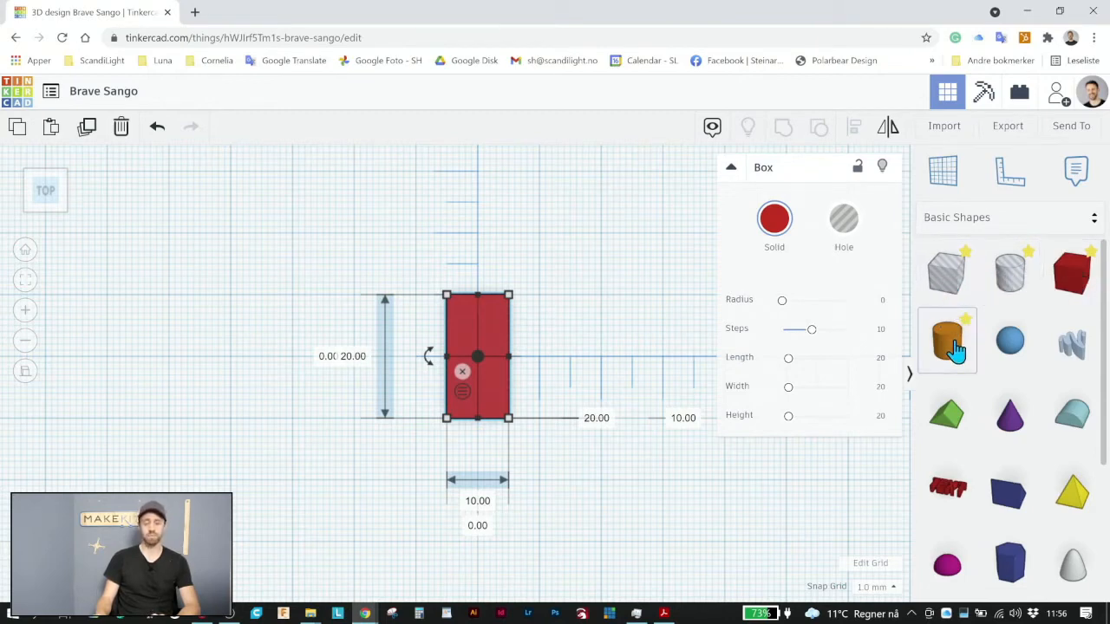
{"action": "scroll", "coordinate": [1013, 398], "scroll_direction": "down", "scroll_amount": 3}
{"action": "scroll", "coordinate": [1012, 404], "scroll_direction": "up", "scroll_amount": 5}
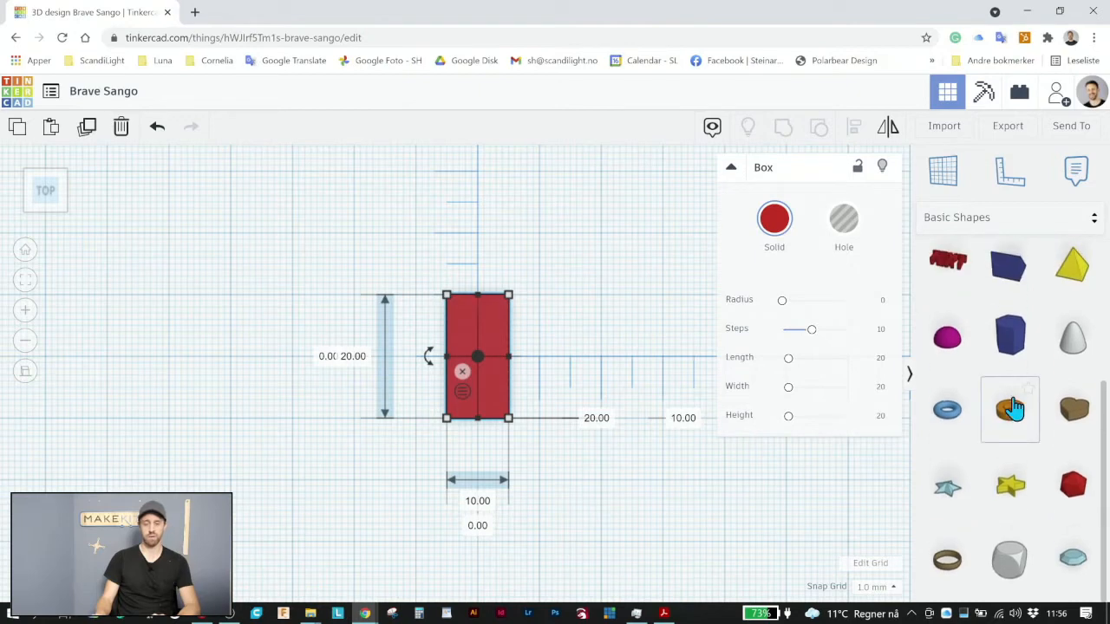
{"action": "left_click", "coordinate": [1044, 227]}
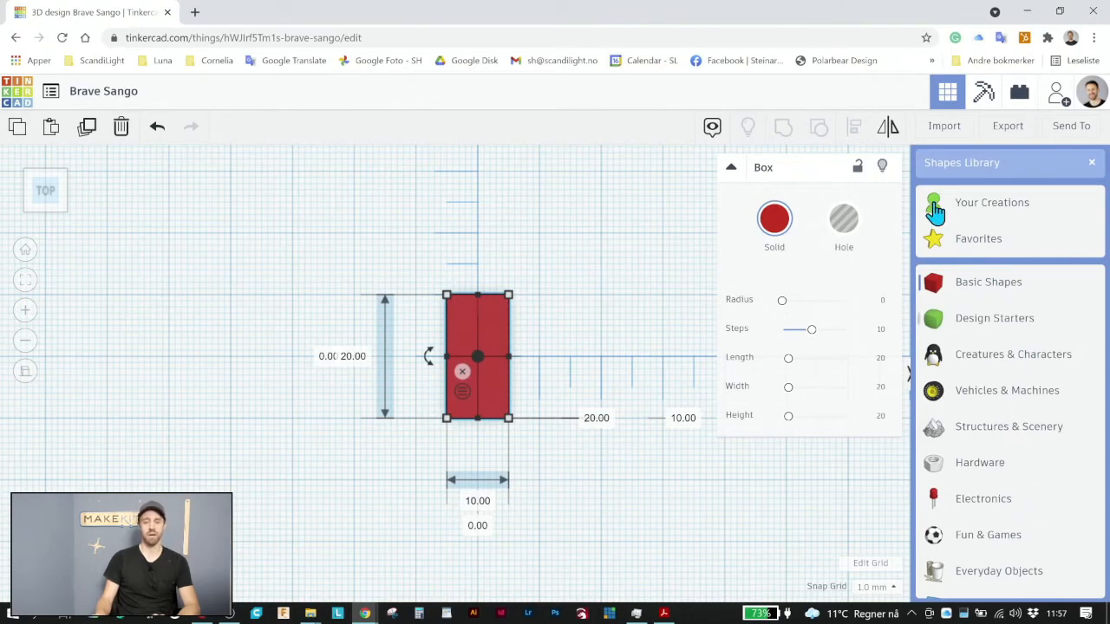
{"action": "left_click", "coordinate": [827, 492]}
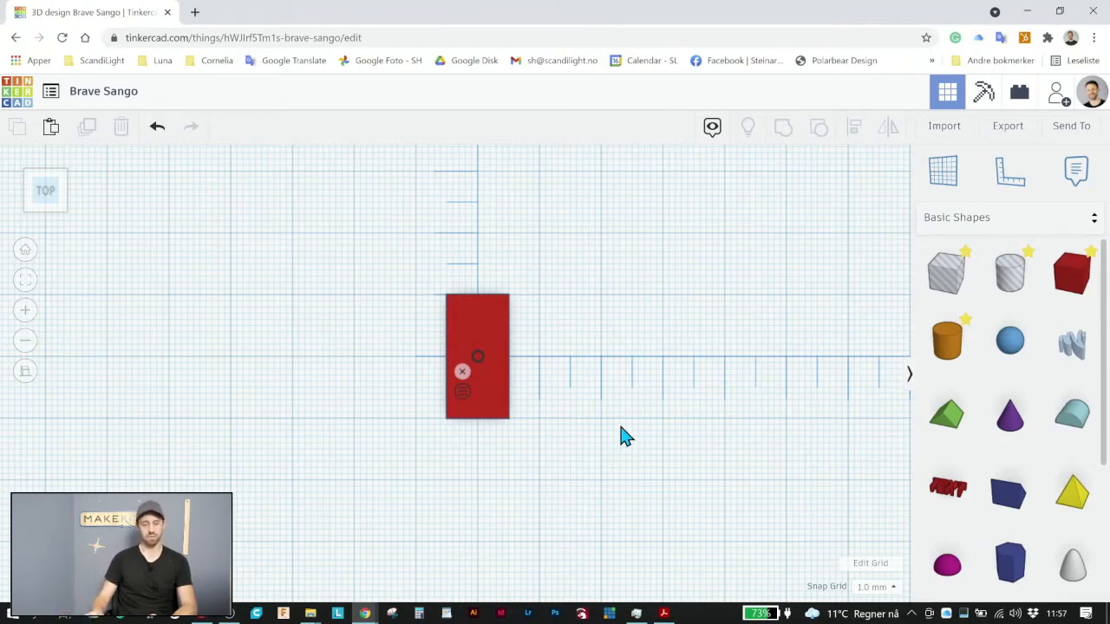
{"action": "left_click", "coordinate": [495, 392]}
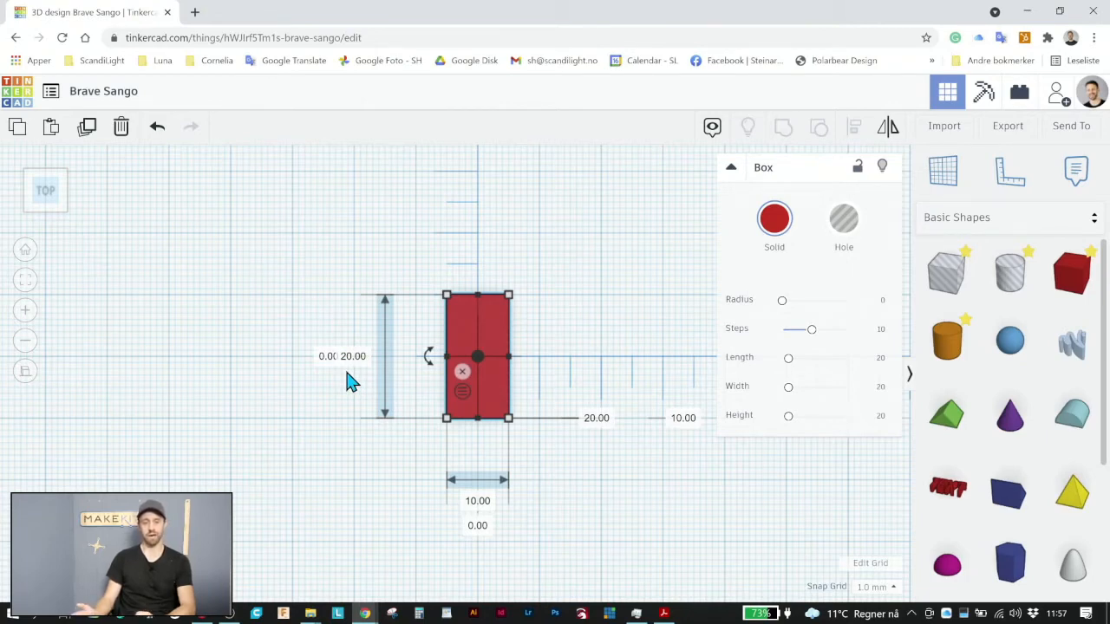
Set the red box's horizontal dimension to 50 mm and its depth to 10 mm.
{"action": "scroll", "coordinate": [1014, 450], "scroll_direction": "down", "scroll_amount": 3}
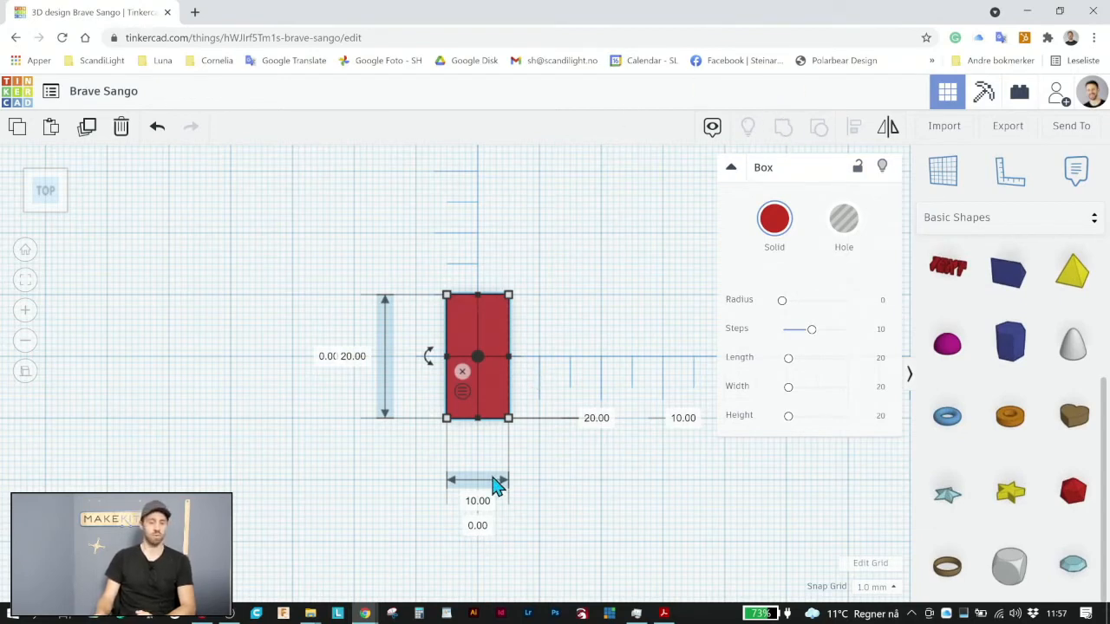
{"action": "left_click", "coordinate": [476, 507]}
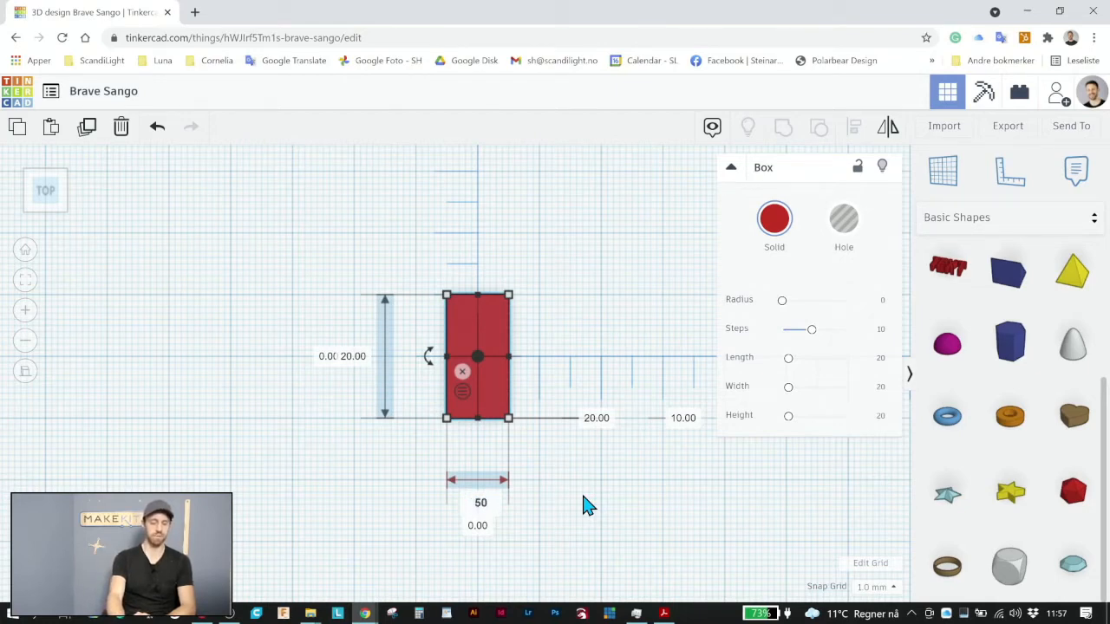
{"action": "key", "text": "Return"}
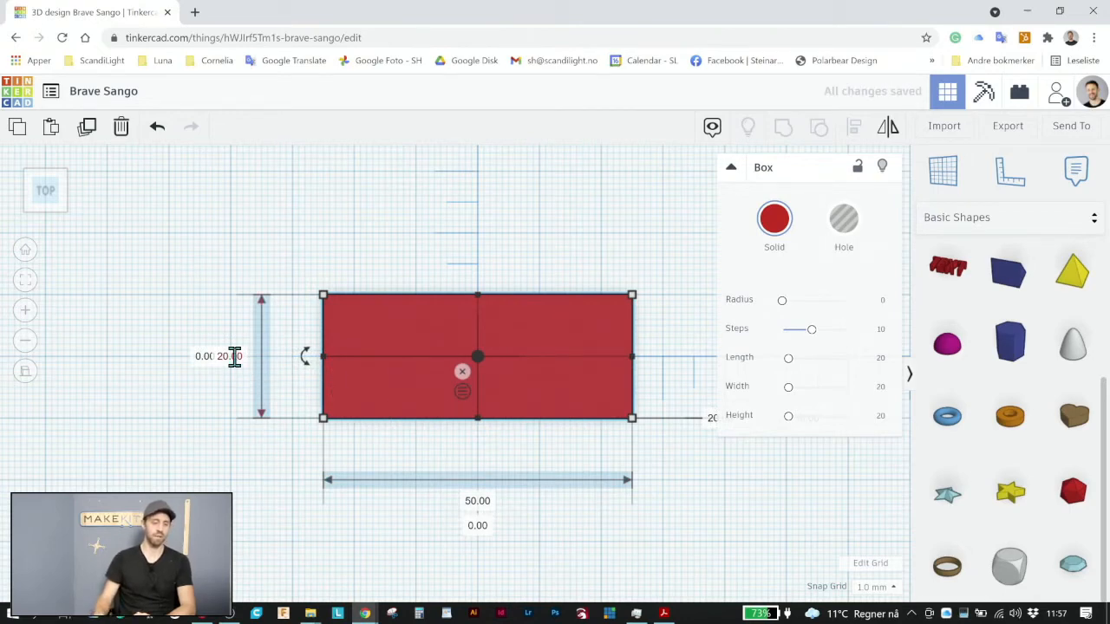
{"action": "type", "text": "10"}
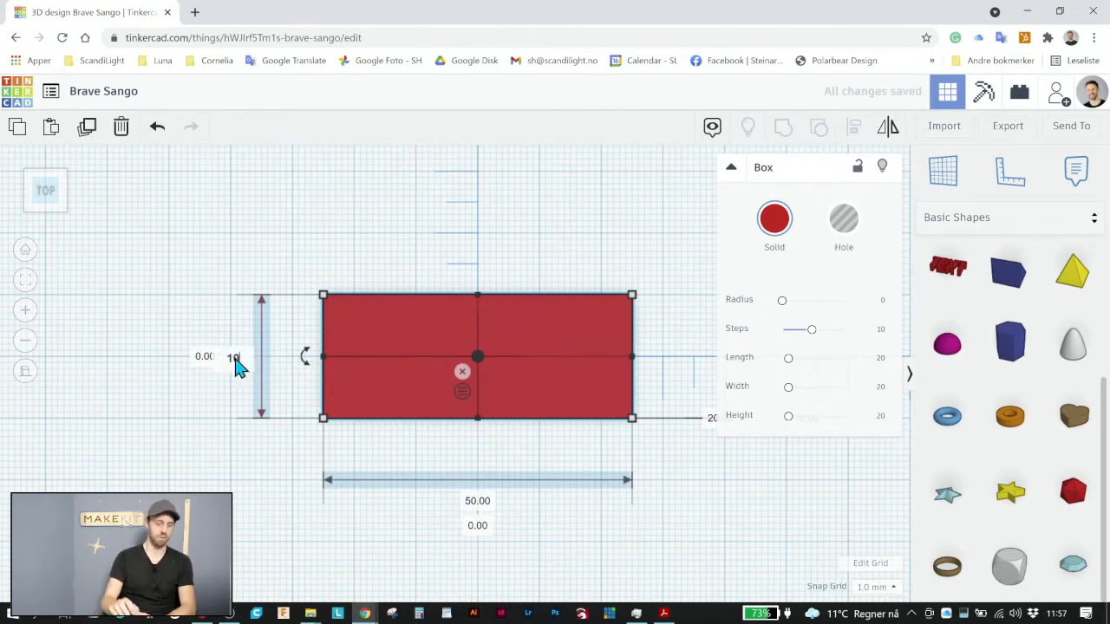
{"action": "key", "text": "Return"}
{"action": "left_click", "coordinate": [391, 227]}
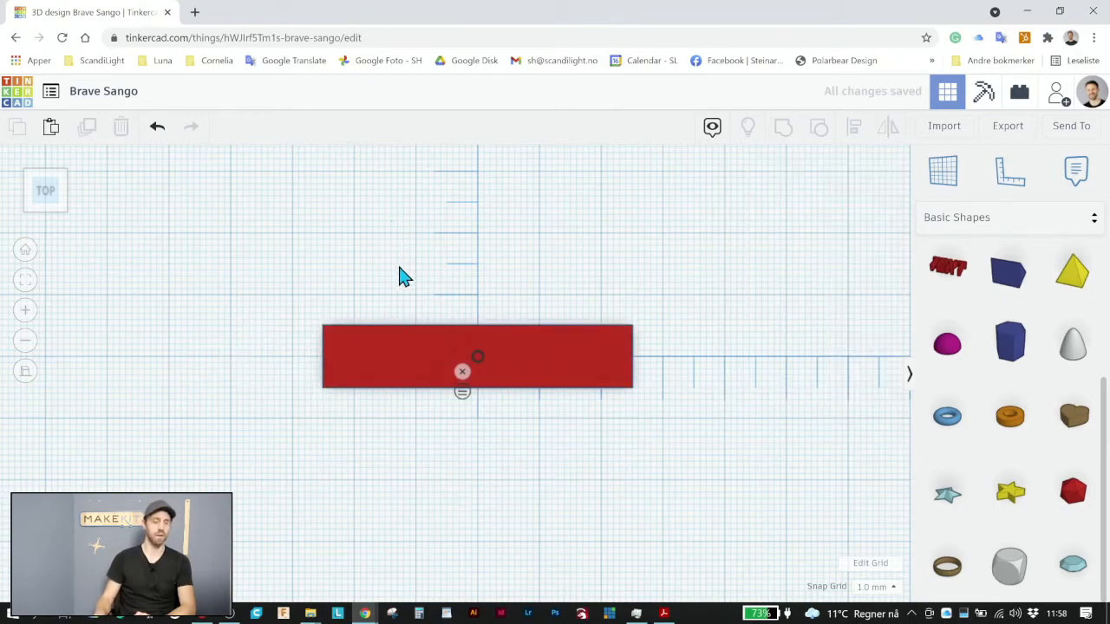
Try rounding the elongated box's edges with a radius of about 6 mm, and reset the radius to 0.
{"action": "left_click", "coordinate": [391, 364]}
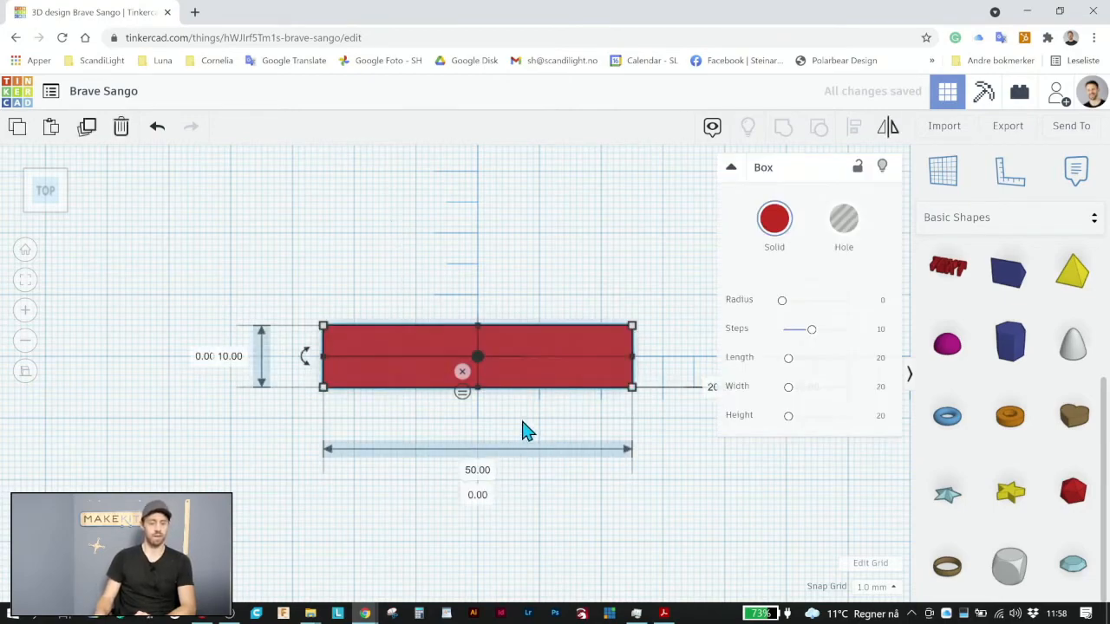
{"action": "right_click_drag", "start_coordinate": [528, 436], "coordinate": [520, 356]}
{"action": "right_click_drag", "start_coordinate": [515, 427], "coordinate": [517, 449]}
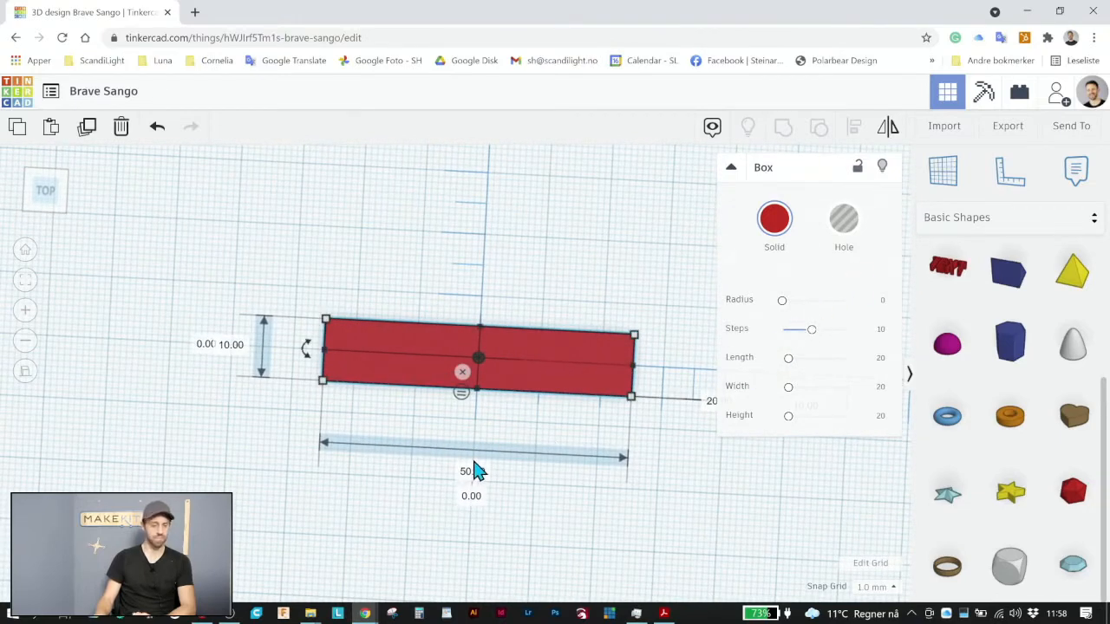
{"action": "left_click_drag", "start_coordinate": [783, 303], "coordinate": [806, 321]}
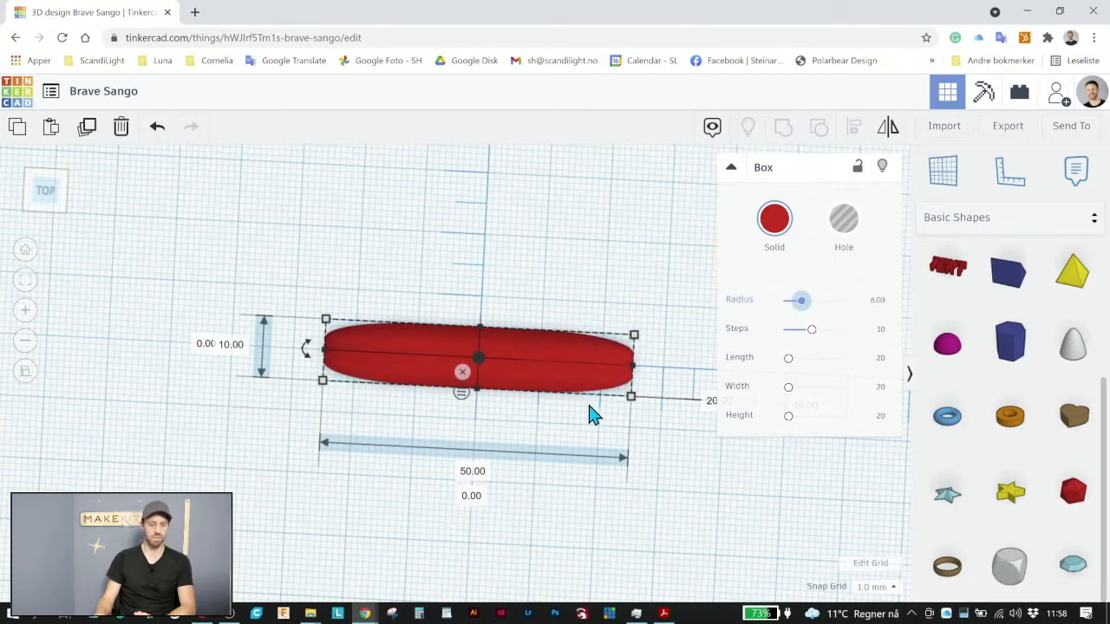
{"action": "mouse_move", "coordinate": [633, 394]}
{"action": "right_mouse_down"}
{"action": "mouse_move", "coordinate": [609, 332]}
{"action": "mouse_move", "coordinate": [476, 314]}
{"action": "mouse_move", "coordinate": [607, 341]}
{"action": "mouse_move", "coordinate": [624, 411]}
{"action": "right_mouse_up"}
{"action": "left_click_drag", "start_coordinate": [815, 312], "coordinate": [760, 314]}
{"action": "right_click_drag", "start_coordinate": [546, 400], "coordinate": [568, 405]}
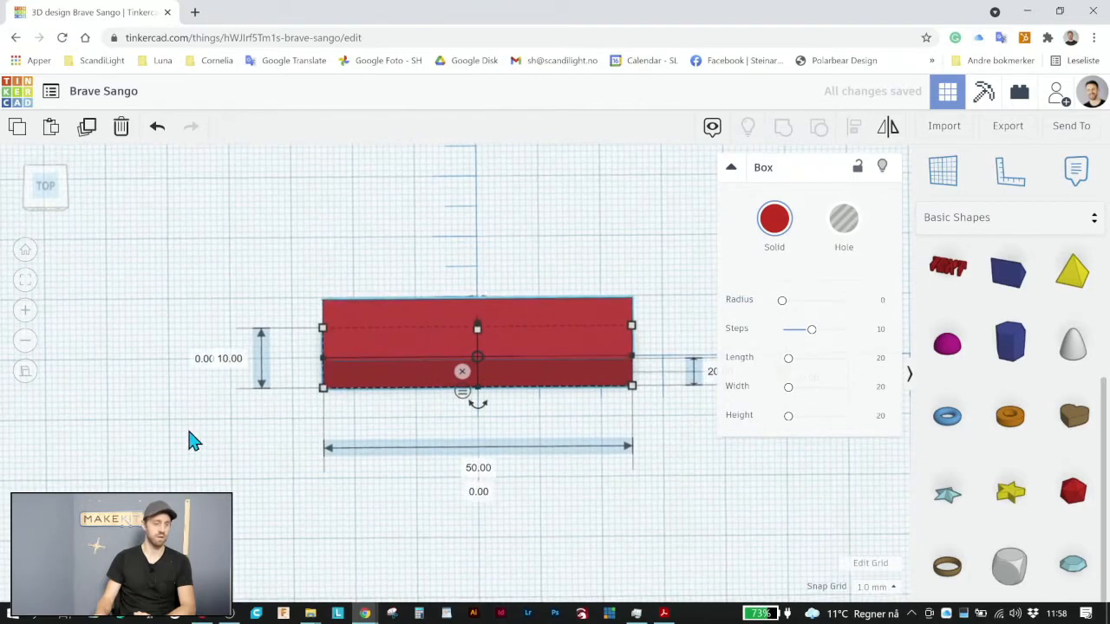
Set both the depth and the horizontal dimension of the red box to 20 mm.
{"action": "left_click", "coordinate": [229, 358]}
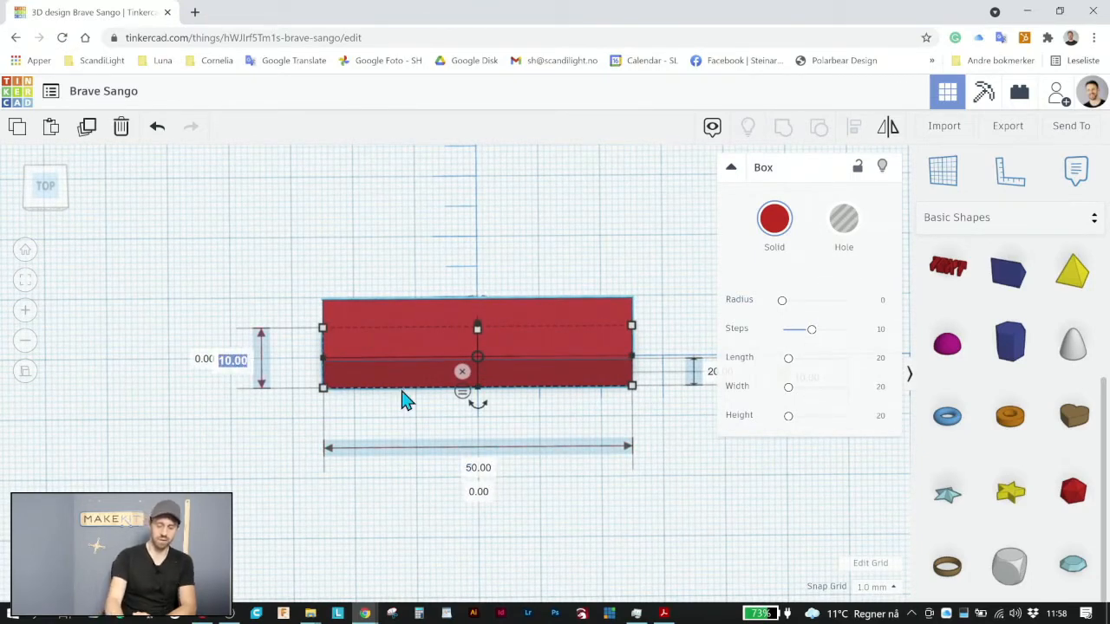
{"action": "type", "text": "20"}
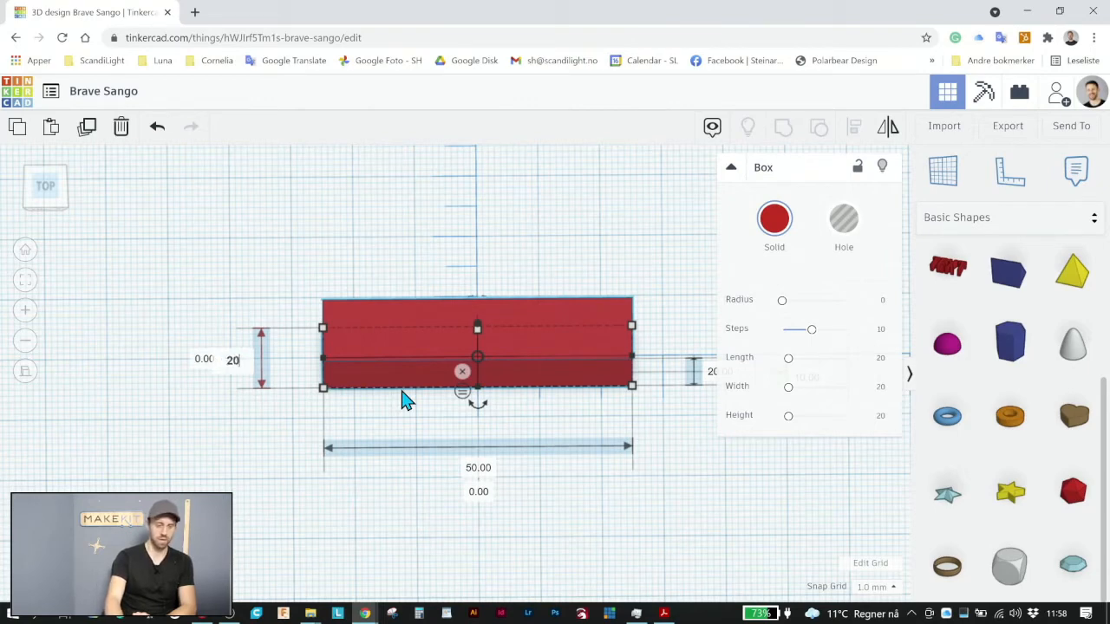
{"action": "key", "text": "Return"}
{"action": "left_click", "coordinate": [489, 500]}
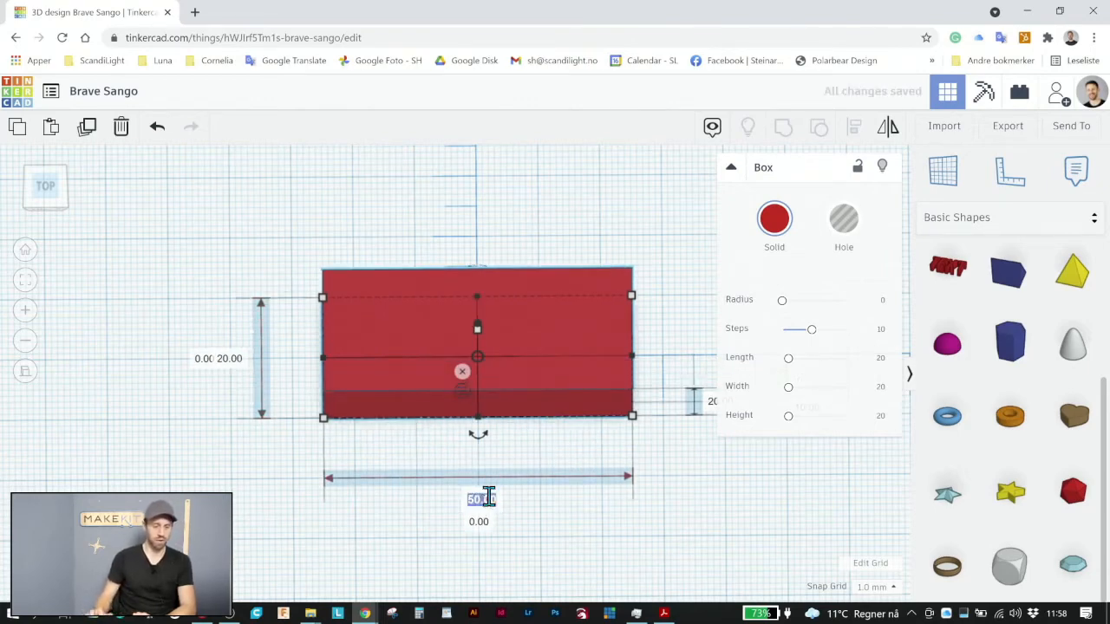
{"action": "type", "text": "20"}
{"action": "key", "text": "Return"}
Round the edges of the 20 mm box with a radius of 3.79.
{"action": "scroll", "coordinate": [538, 396], "scroll_direction": "down", "scroll_amount": 2}
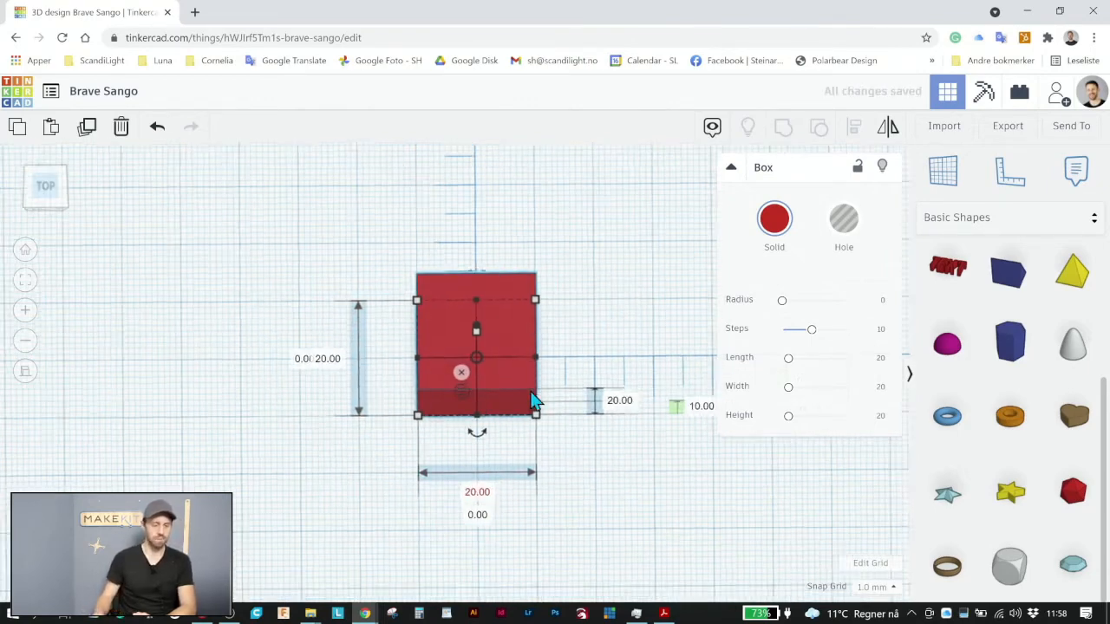
{"action": "left_click_drag", "start_coordinate": [782, 304], "coordinate": [792, 303]}
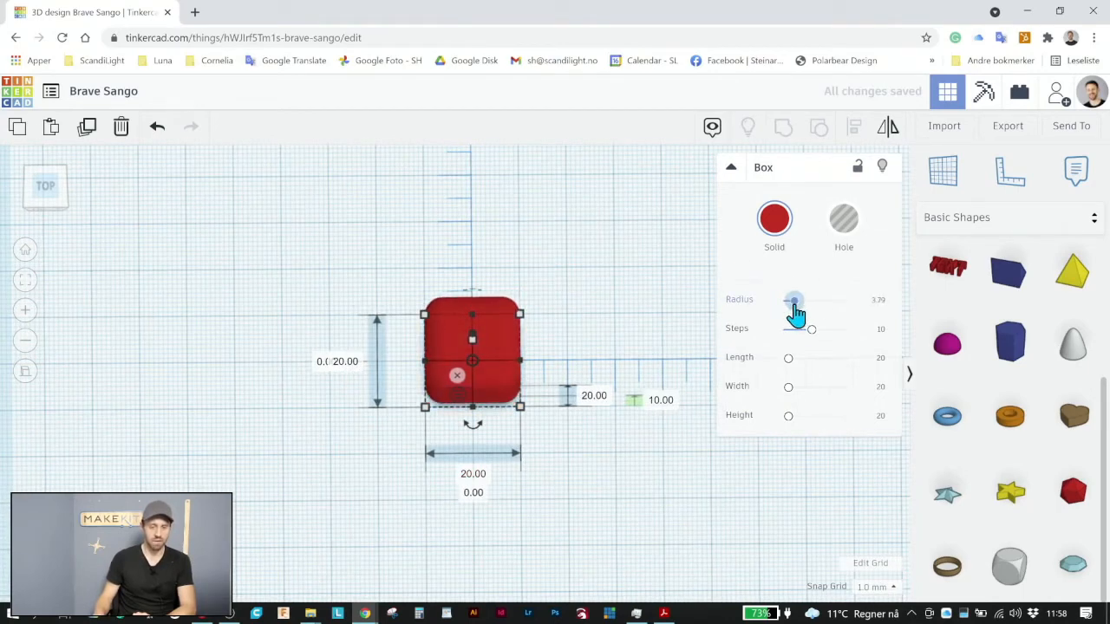
{"action": "mouse_move", "coordinate": [555, 354]}
{"action": "right_mouse_down"}
{"action": "mouse_move", "coordinate": [554, 320]}
{"action": "mouse_move", "coordinate": [526, 317]}
{"action": "mouse_move", "coordinate": [555, 370]}
{"action": "mouse_move", "coordinate": [547, 358]}
{"action": "right_mouse_up"}
{"action": "left_click", "coordinate": [583, 330]}
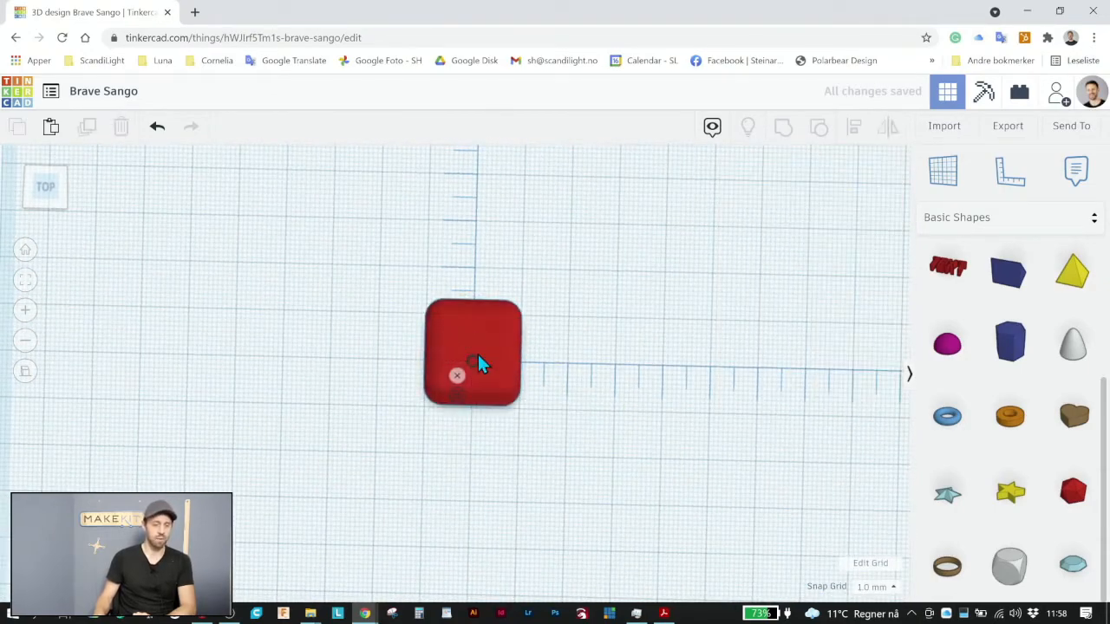
Stretch the rounded box to 50 mm in its horizontal dimension and reduce its depth to 10 mm.
{"action": "left_click", "coordinate": [488, 324]}
{"action": "left_click", "coordinate": [472, 477]}
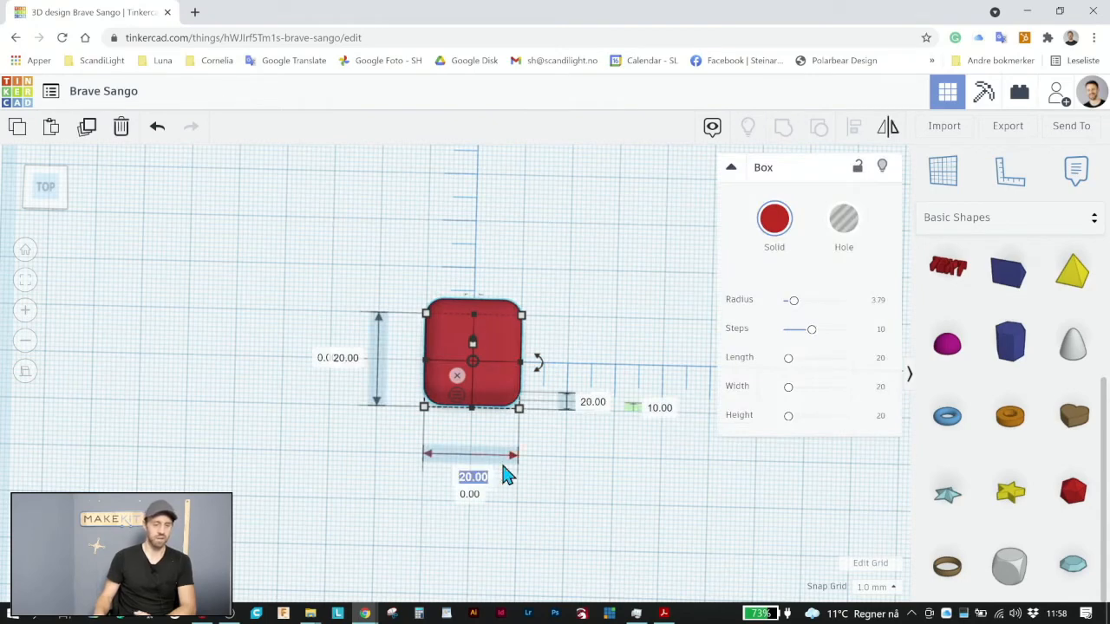
{"action": "type", "text": "50"}
{"action": "key", "text": "Return"}
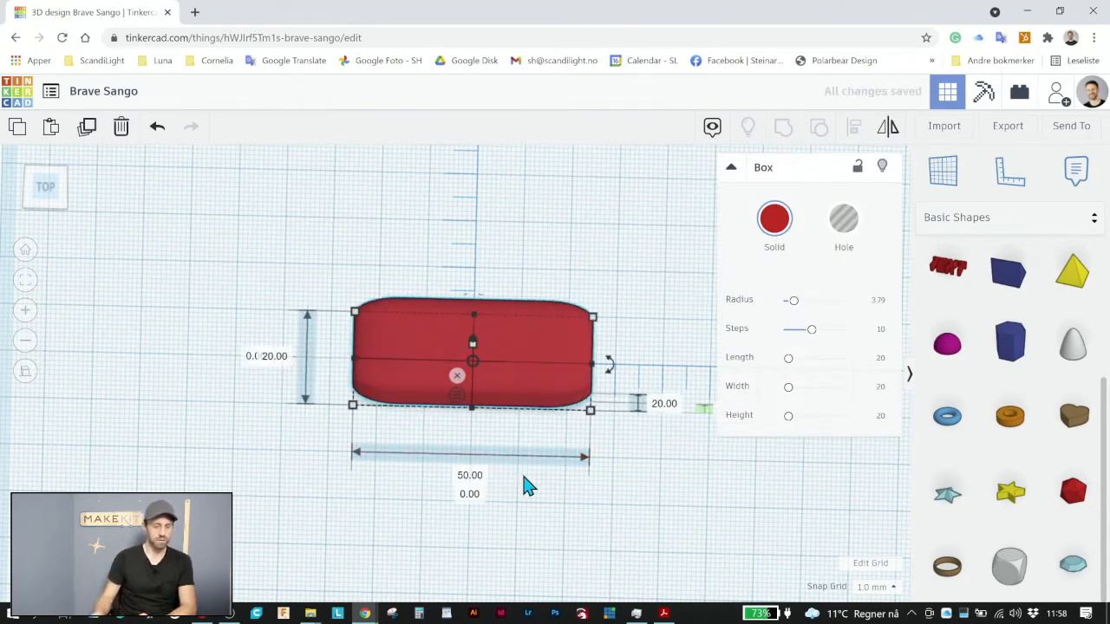
{"action": "right_click_drag", "start_coordinate": [411, 433], "coordinate": [413, 460]}
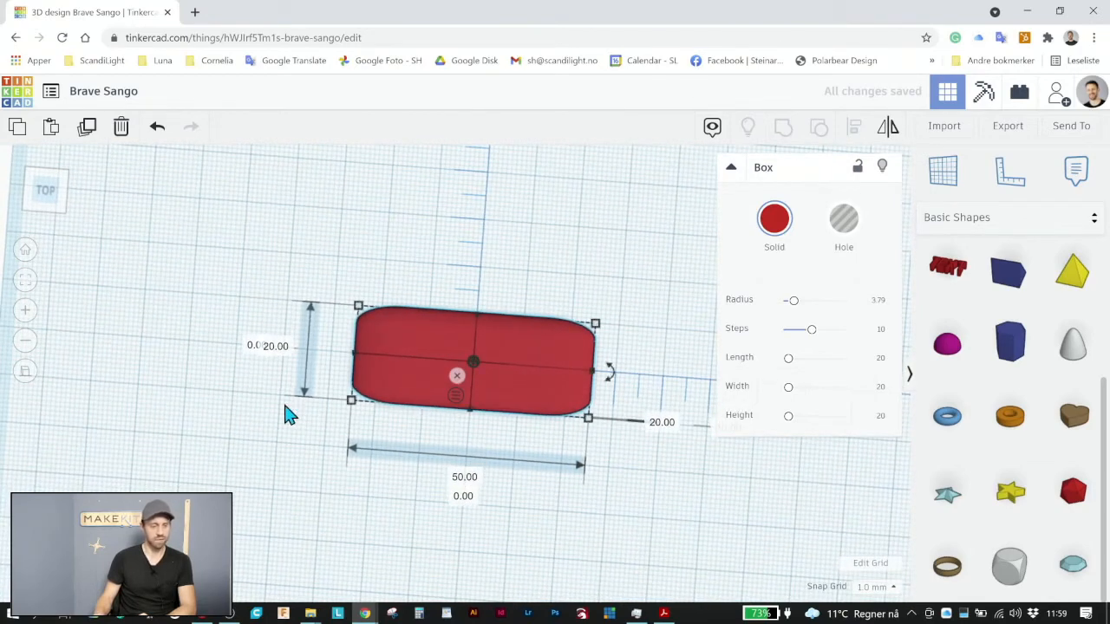
{"action": "key", "text": "BackSpace"}
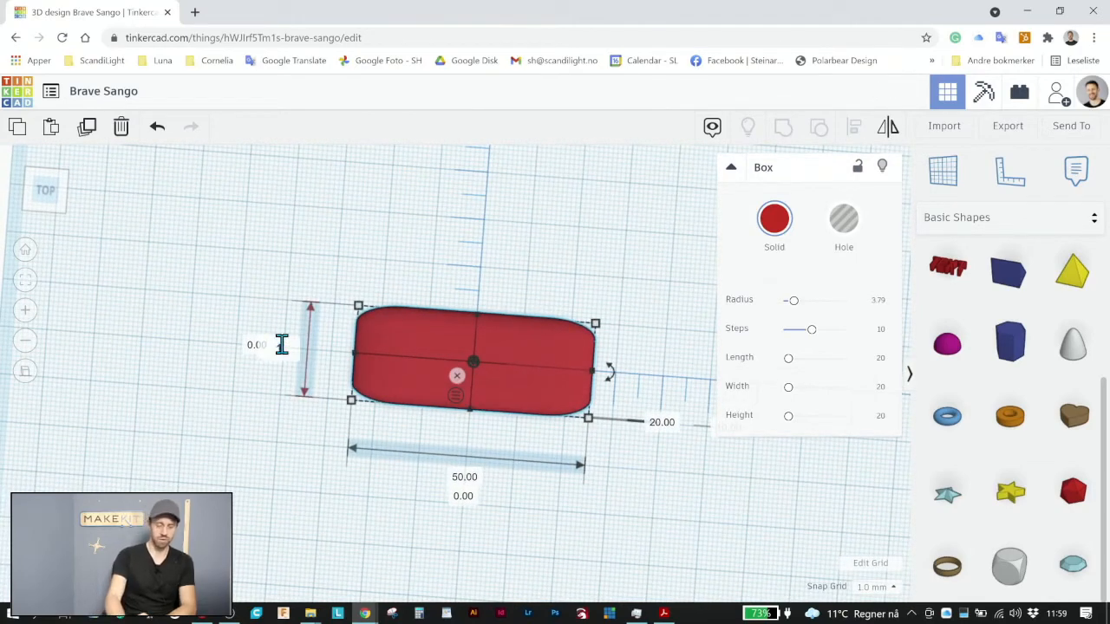
{"action": "type", "text": "10"}
{"action": "key", "text": "Return"}
{"action": "mouse_move", "coordinate": [411, 347]}
{"action": "right_mouse_down"}
{"action": "mouse_move", "coordinate": [421, 322]}
{"action": "mouse_move", "coordinate": [448, 314]}
{"action": "mouse_move", "coordinate": [441, 411]}
{"action": "mouse_move", "coordinate": [461, 262]}
{"action": "mouse_move", "coordinate": [423, 344]}
{"action": "right_mouse_up"}
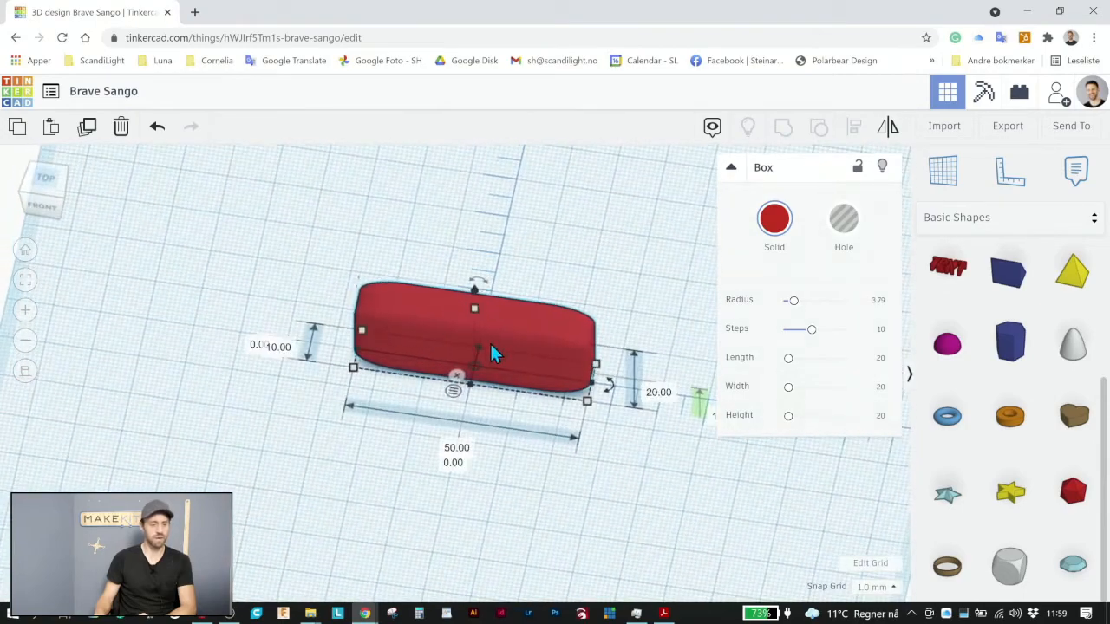
{"action": "right_click_drag", "start_coordinate": [512, 429], "coordinate": [525, 401]}
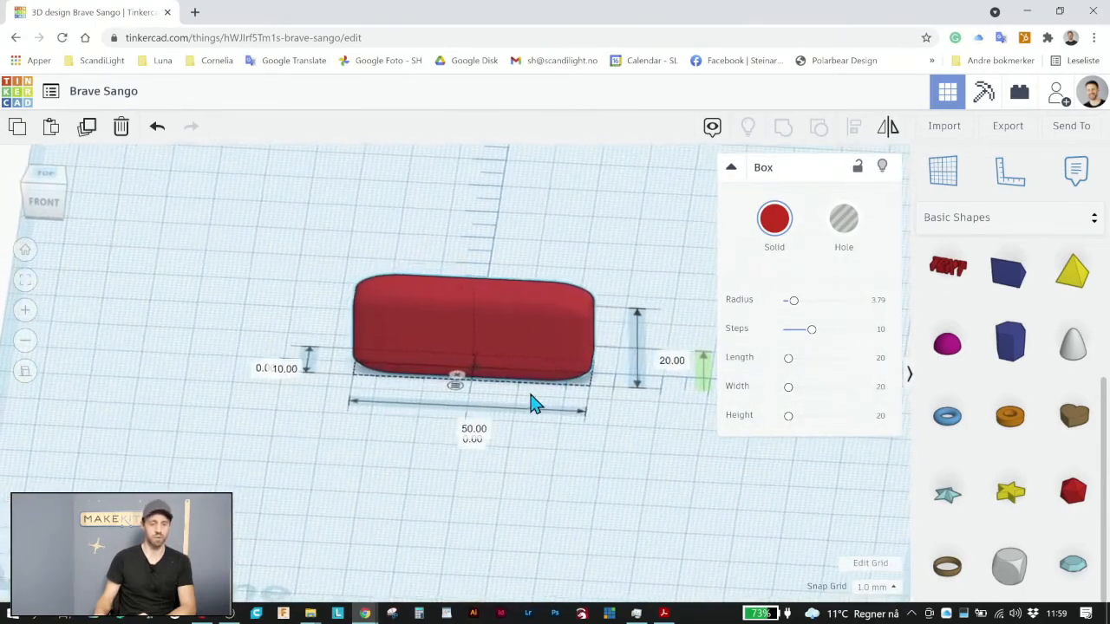
Place a hole box beside the rounded box, about 41 mm across and 7 mm back from the ruler's origin.
{"action": "left_click", "coordinate": [579, 486]}
{"action": "right_click_drag", "start_coordinate": [579, 485], "coordinate": [587, 461]}
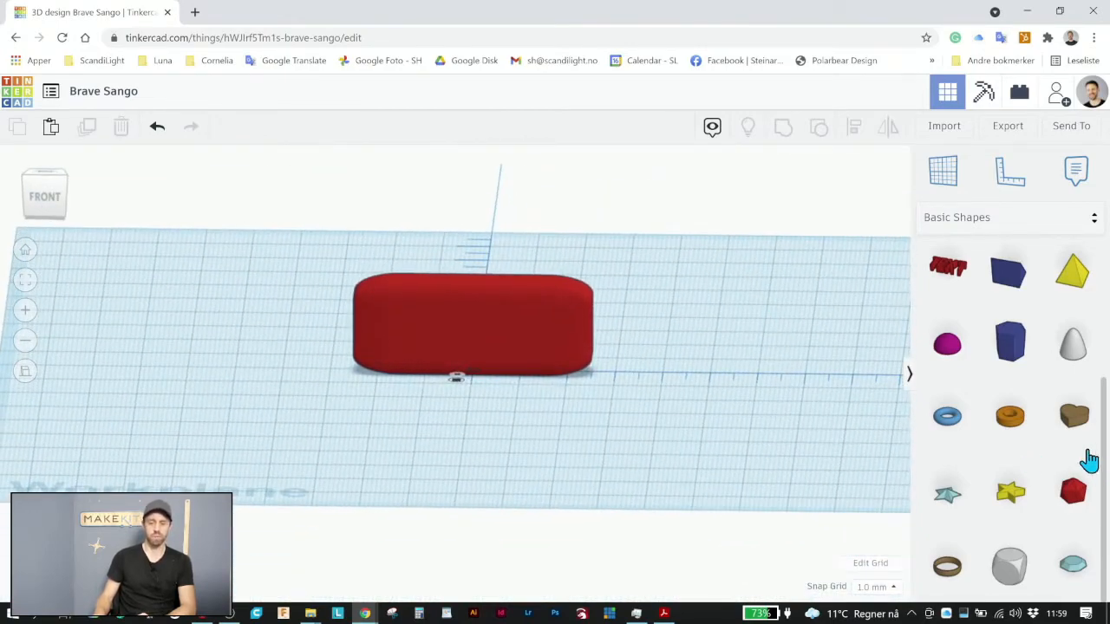
{"action": "scroll", "coordinate": [1031, 433], "scroll_direction": "up", "scroll_amount": 3}
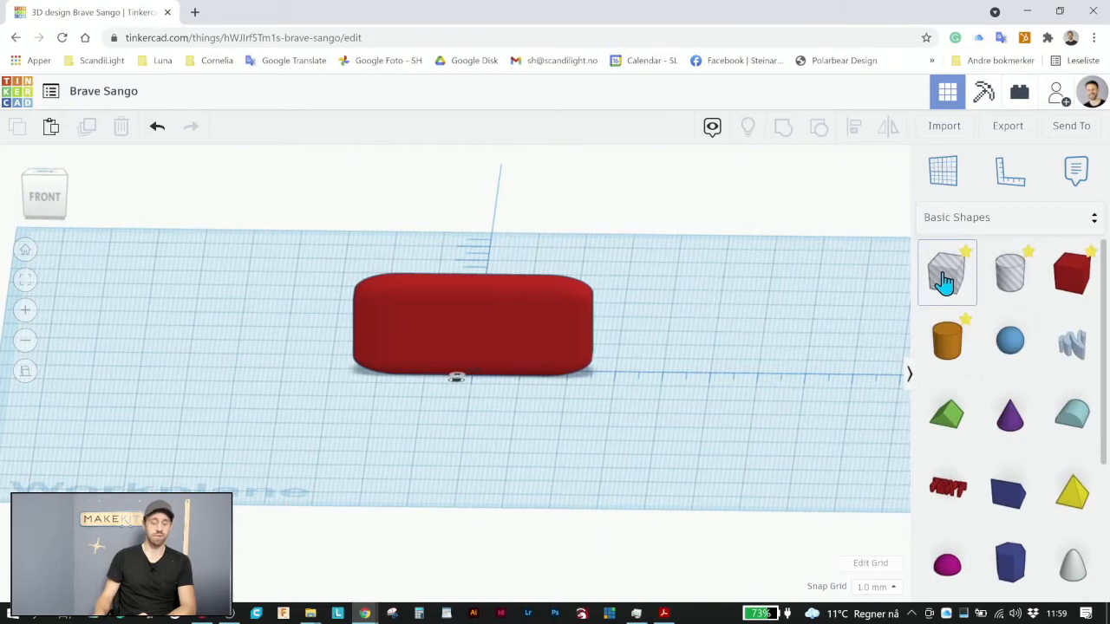
{"action": "left_click_drag", "start_coordinate": [944, 277], "coordinate": [678, 356]}
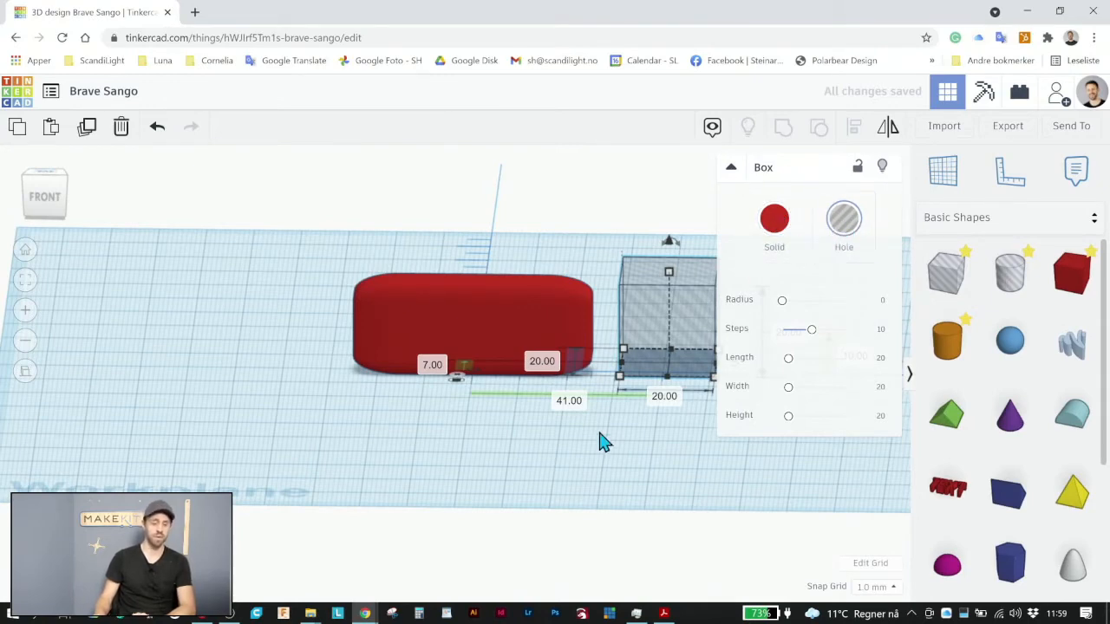
{"action": "left_click", "coordinate": [668, 447]}
{"action": "right_click_drag", "start_coordinate": [670, 432], "coordinate": [681, 430]}
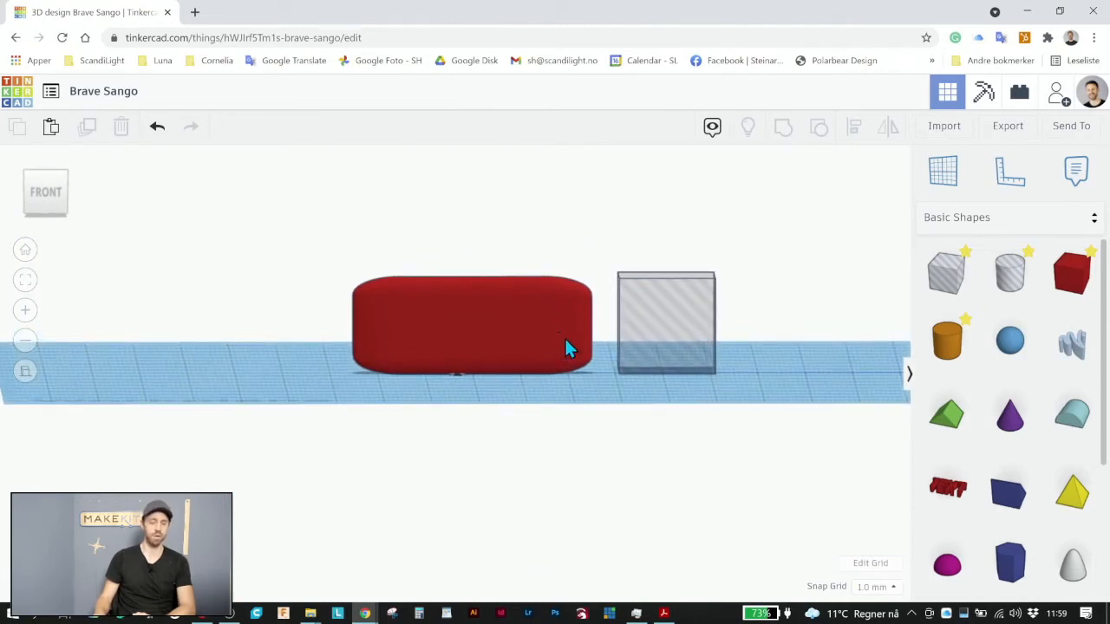
Raise the hole box about 13 mm and enlarge it to about 89 × 34 mm so it spans the whole red box.
{"action": "left_click", "coordinate": [664, 309]}
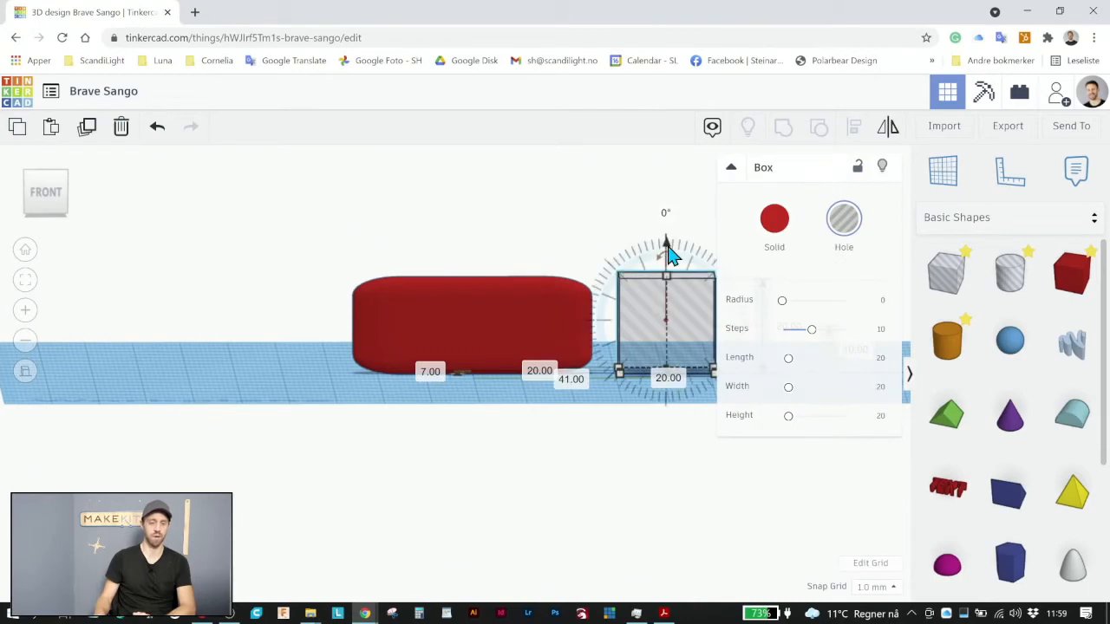
{"action": "left_click_drag", "start_coordinate": [667, 247], "coordinate": [670, 190]}
{"action": "right_click_drag", "start_coordinate": [619, 367], "coordinate": [619, 495]}
{"action": "left_click", "coordinate": [43, 191]}
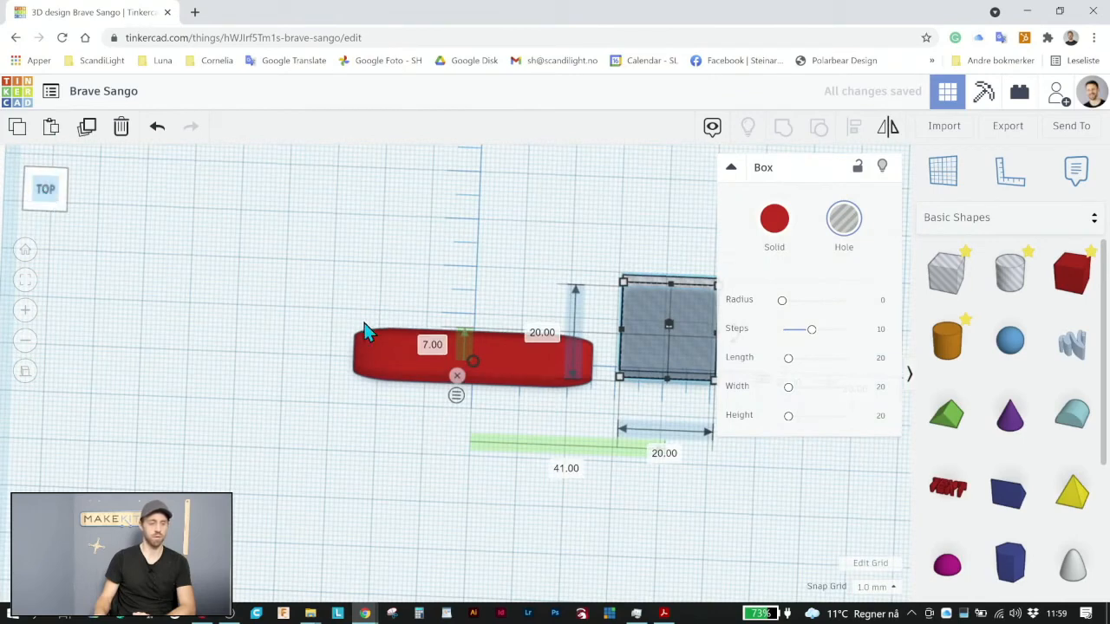
{"action": "left_click_drag", "start_coordinate": [619, 374], "coordinate": [293, 442]}
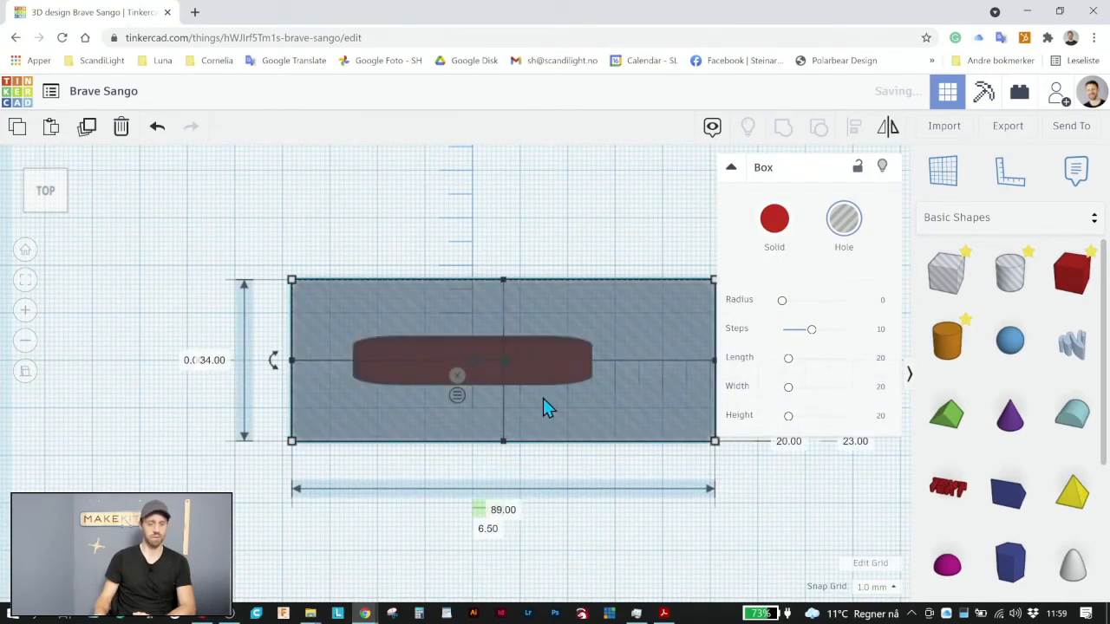
Group the hole box with the red box to cut off the red box's upper part.
{"action": "right_click_drag", "start_coordinate": [568, 459], "coordinate": [595, 396]}
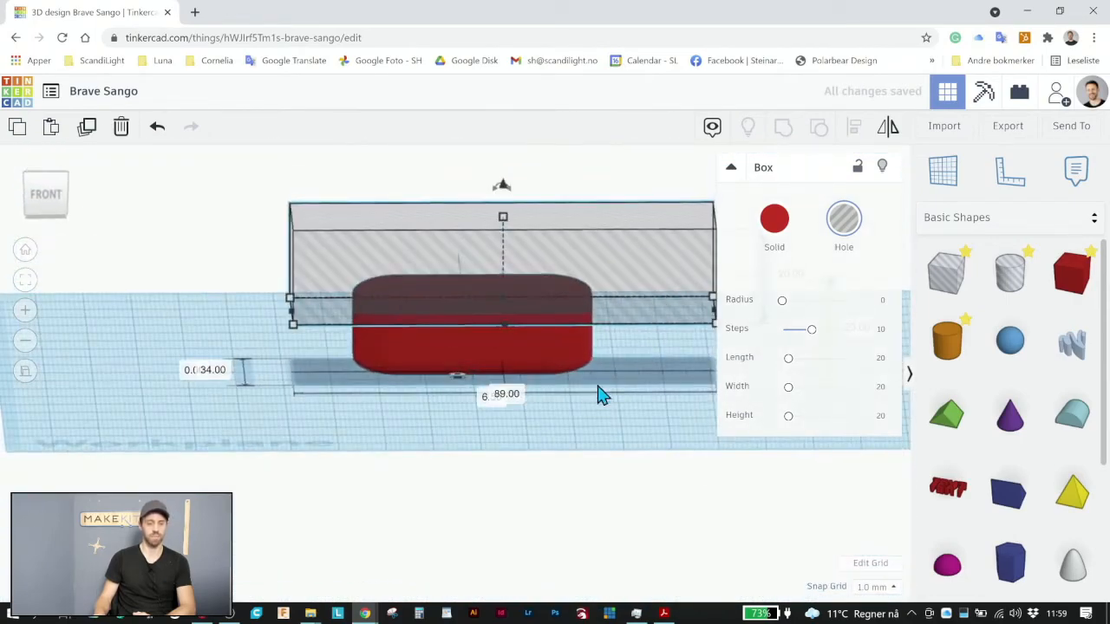
{"action": "left_click_drag", "start_coordinate": [642, 440], "coordinate": [443, 178]}
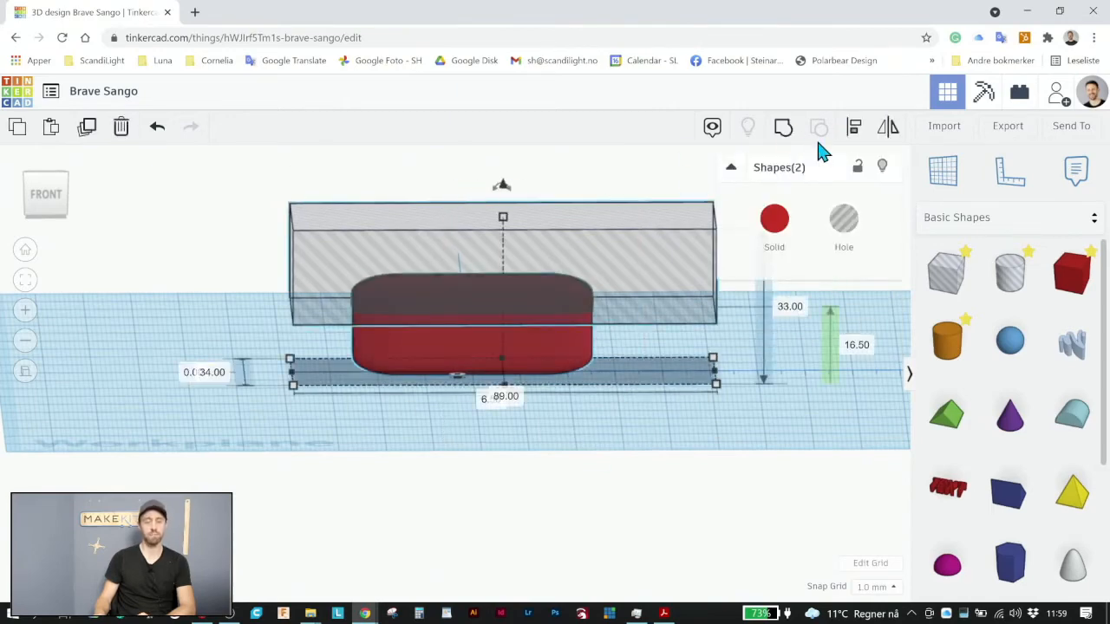
{"action": "left_click", "coordinate": [784, 135]}
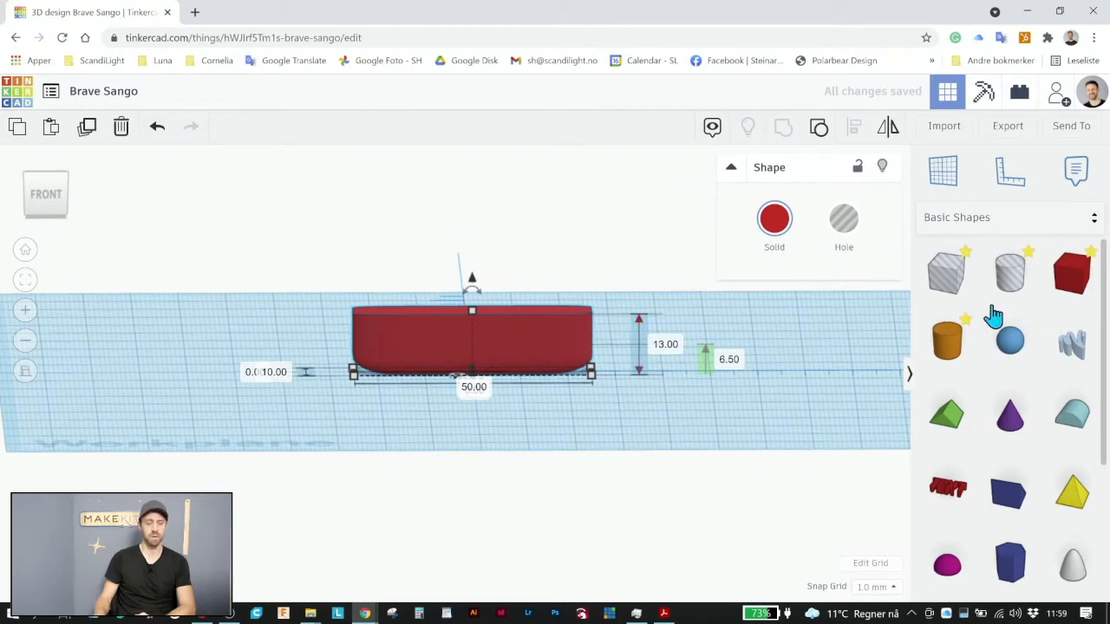
Place another hole box to the right of the cut shape, about 51 mm in front of the ruler's origin, and collapse its properties.
{"action": "left_click", "coordinate": [946, 273]}
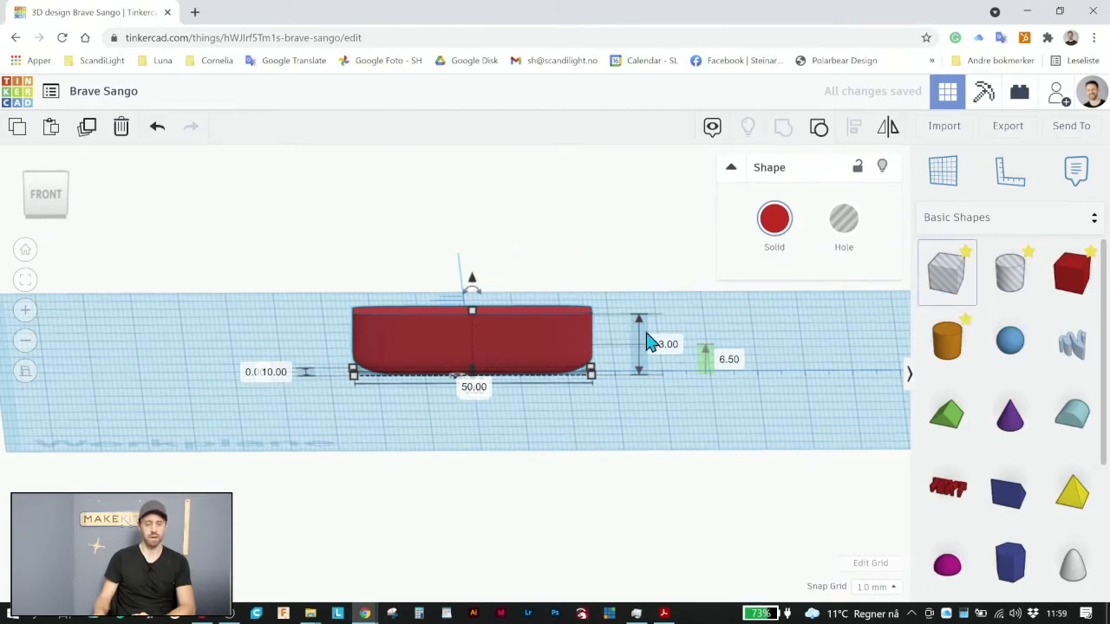
{"action": "left_click", "coordinate": [725, 421]}
{"action": "mouse_move", "coordinate": [584, 396]}
{"action": "right_mouse_down"}
{"action": "mouse_move", "coordinate": [575, 359]}
{"action": "mouse_move", "coordinate": [577, 384]}
{"action": "right_mouse_up"}
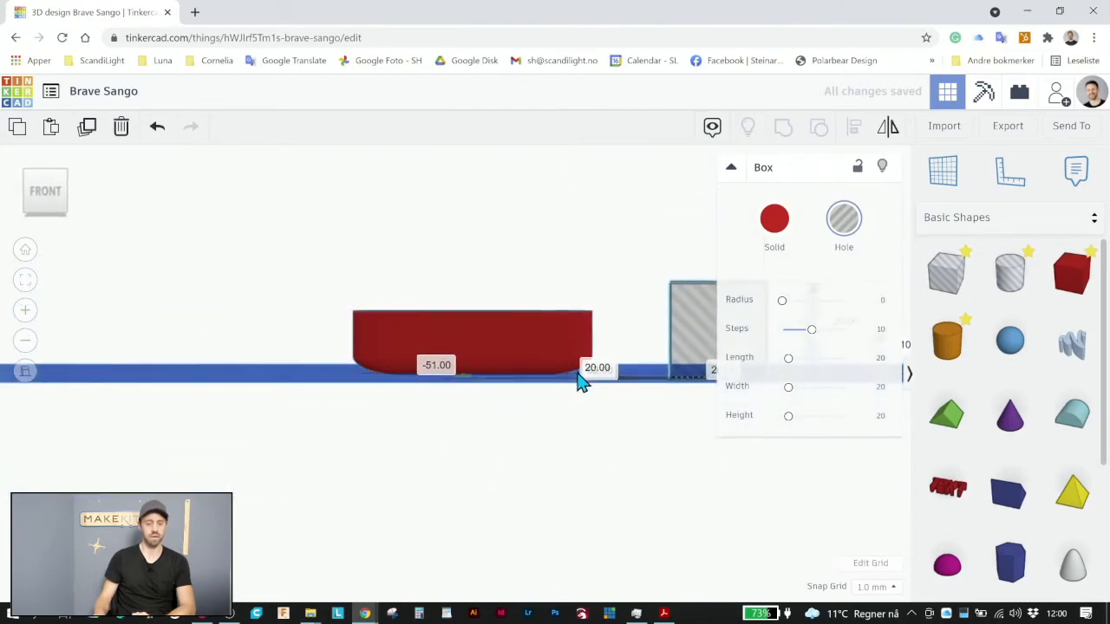
{"action": "left_click", "coordinate": [731, 167]}
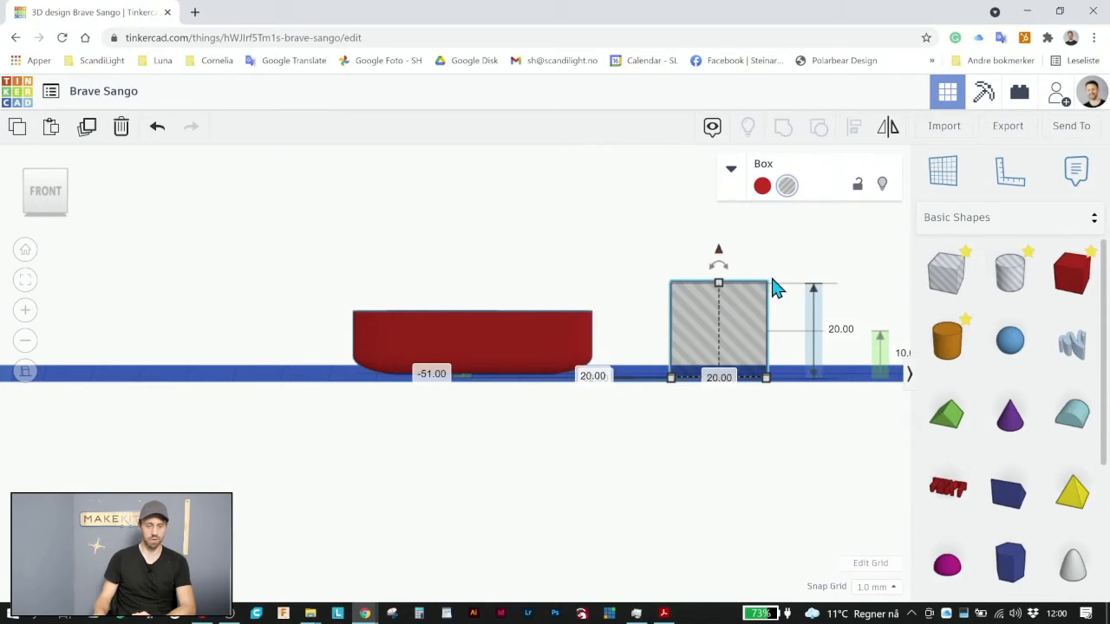
{"action": "left_click", "coordinate": [840, 331]}
{"action": "scroll", "coordinate": [806, 345], "scroll_direction": "down", "scroll_amount": 3}
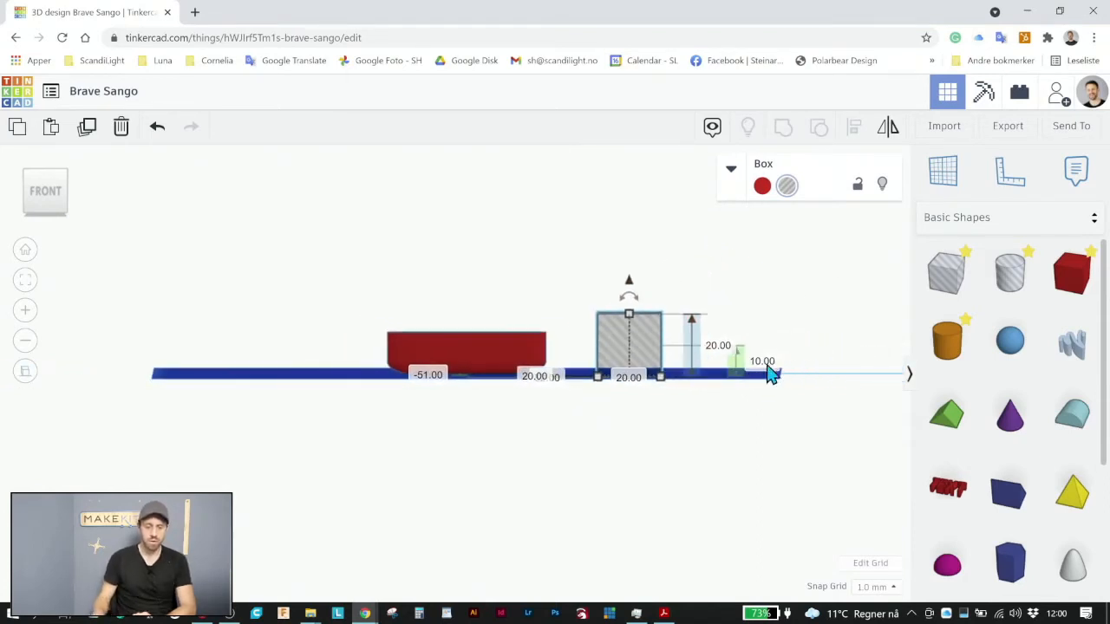
Lower the hole box beneath the workplane by setting its elevation to -10 mm.
{"action": "scroll", "coordinate": [764, 374], "scroll_direction": "down", "scroll_amount": 2}
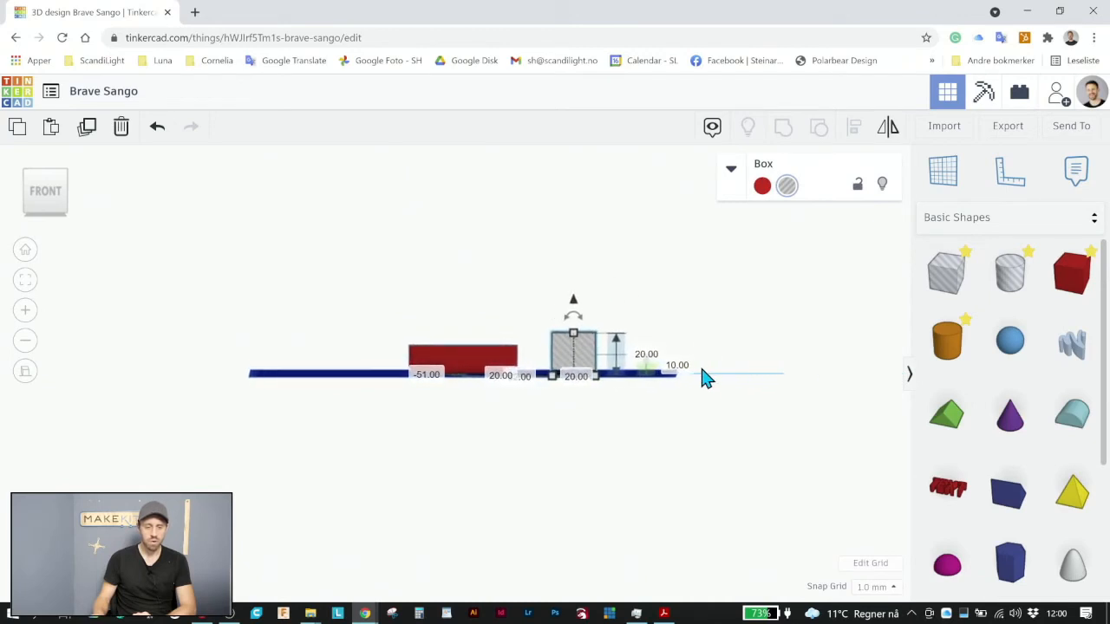
{"action": "scroll", "coordinate": [706, 381], "scroll_direction": "up", "scroll_amount": 1}
{"action": "left_click", "coordinate": [702, 363]}
{"action": "type", "text": "-10"}
{"action": "key", "text": "Return"}
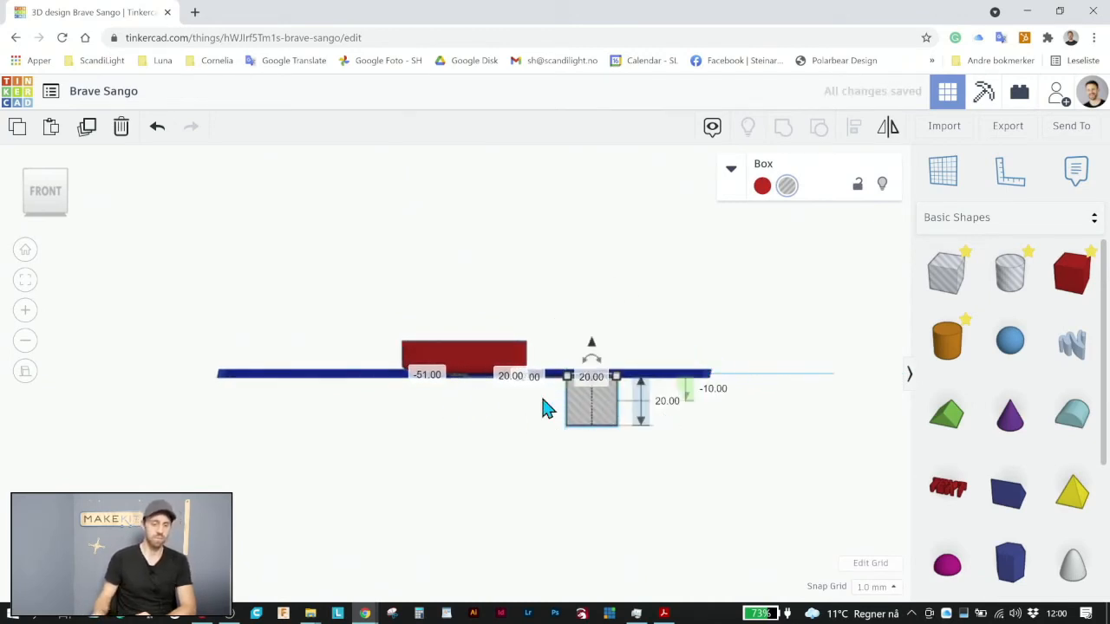
Move the hole box under the red shape and widen it to about 104 × 20 mm so it extends past all sides.
{"action": "right_click_drag", "start_coordinate": [595, 341], "coordinate": [590, 491]}
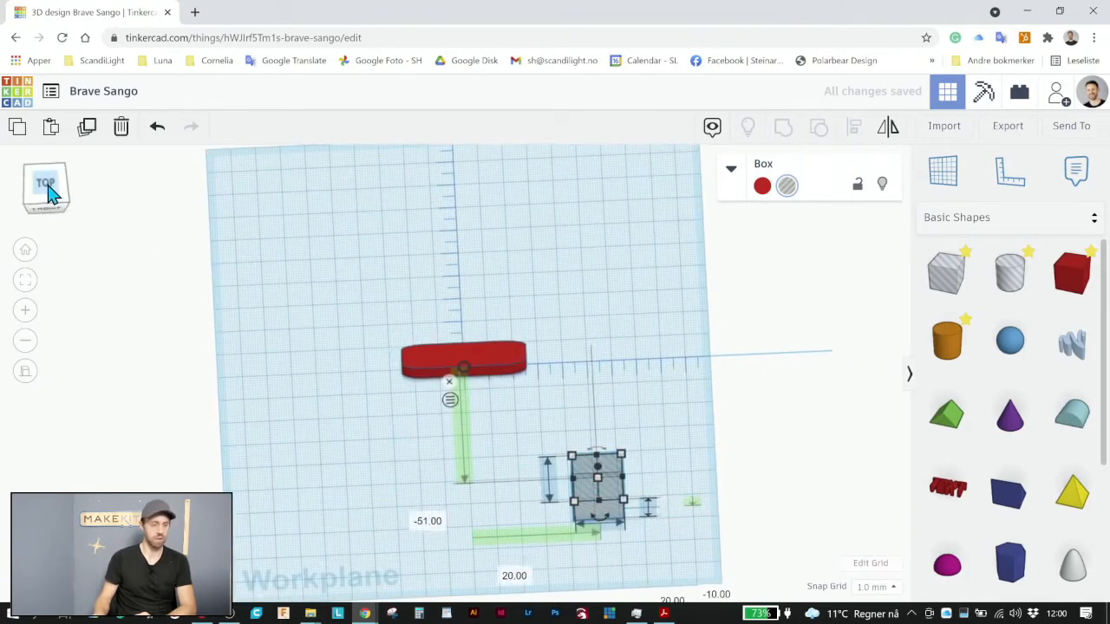
{"action": "left_click", "coordinate": [46, 187]}
{"action": "left_click_drag", "start_coordinate": [582, 490], "coordinate": [332, 386]}
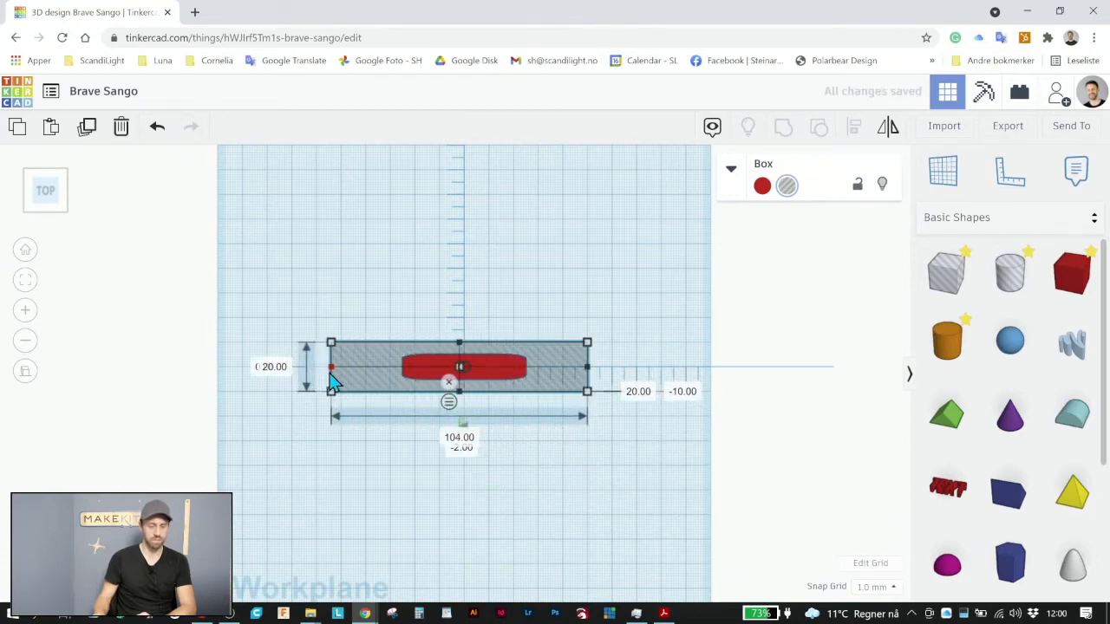
{"action": "left_click", "coordinate": [523, 462]}
Lower the red shape into the hole box so its centre sits about 1.5 mm below the workplane.
{"action": "right_click_drag", "start_coordinate": [527, 424], "coordinate": [541, 334]}
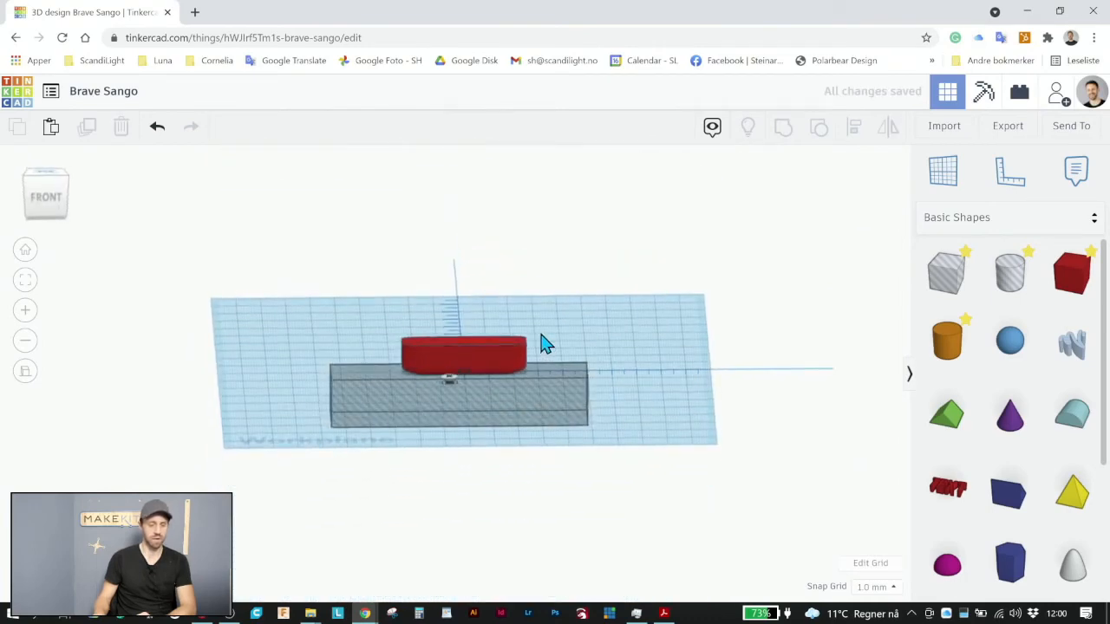
{"action": "left_click", "coordinate": [499, 351]}
{"action": "scroll", "coordinate": [475, 350], "scroll_direction": "up", "scroll_amount": 5}
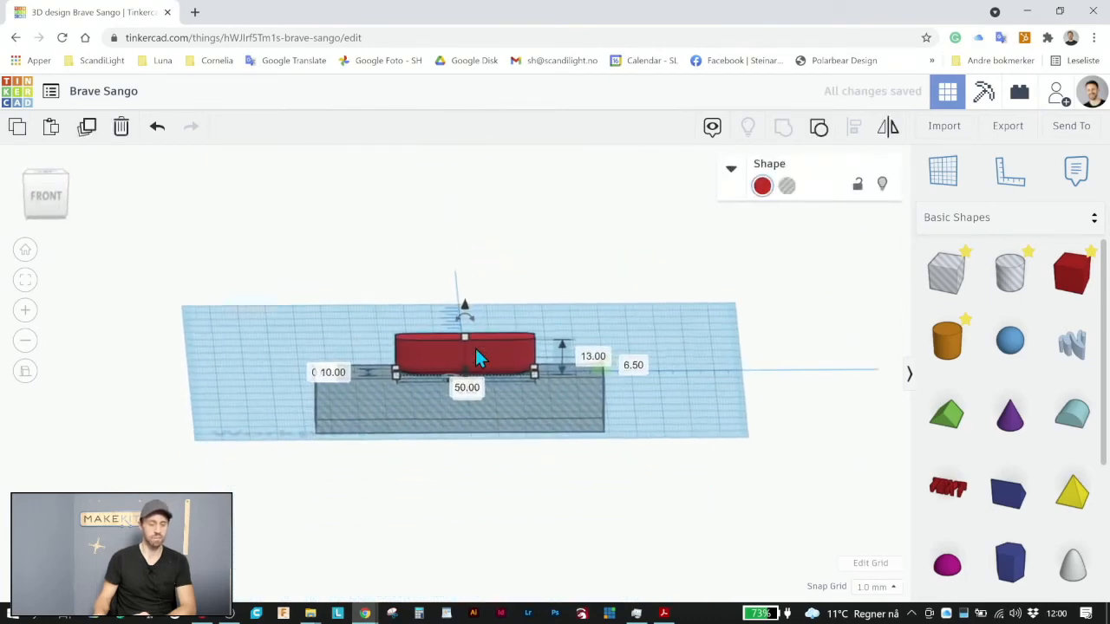
{"action": "scroll", "coordinate": [474, 330], "scroll_direction": "up", "scroll_amount": 2}
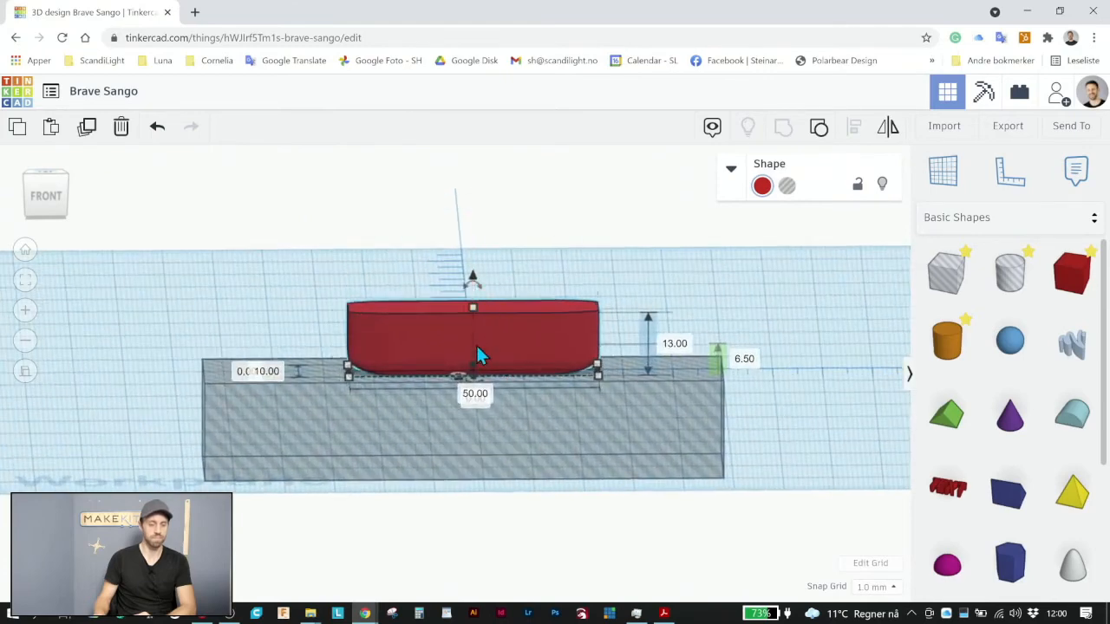
{"action": "left_click", "coordinate": [42, 195]}
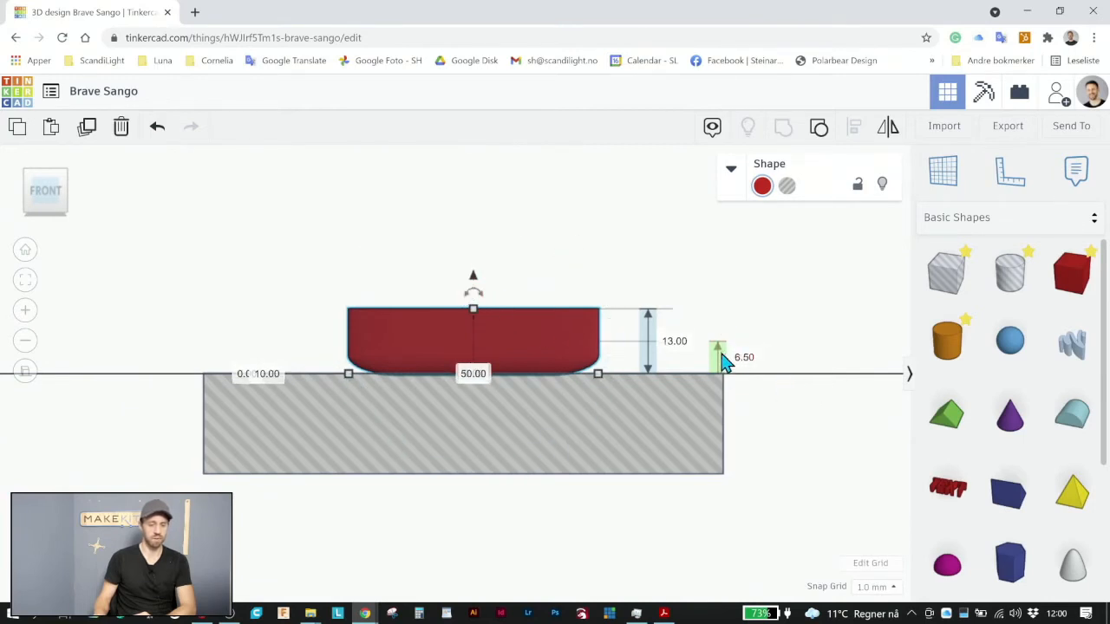
{"action": "left_click_drag", "start_coordinate": [474, 279], "coordinate": [473, 314]}
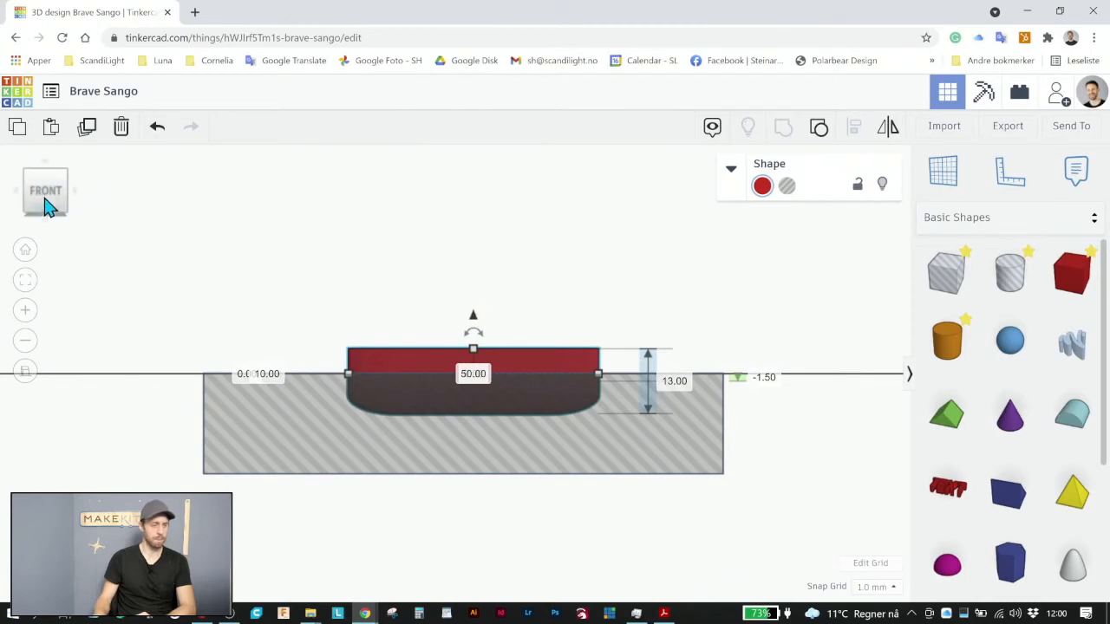
Group the red shape with the hole box to cut off its rounded lower part, and inspect the remaining bar.
{"action": "left_click_drag", "start_coordinate": [639, 522], "coordinate": [379, 286]}
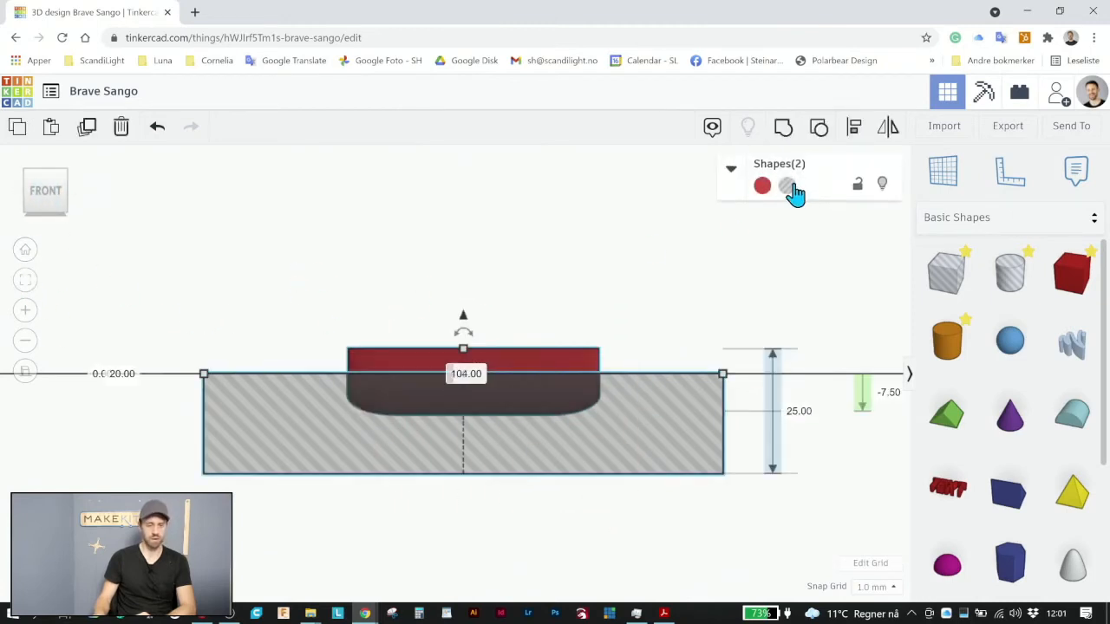
{"action": "left_click", "coordinate": [784, 130]}
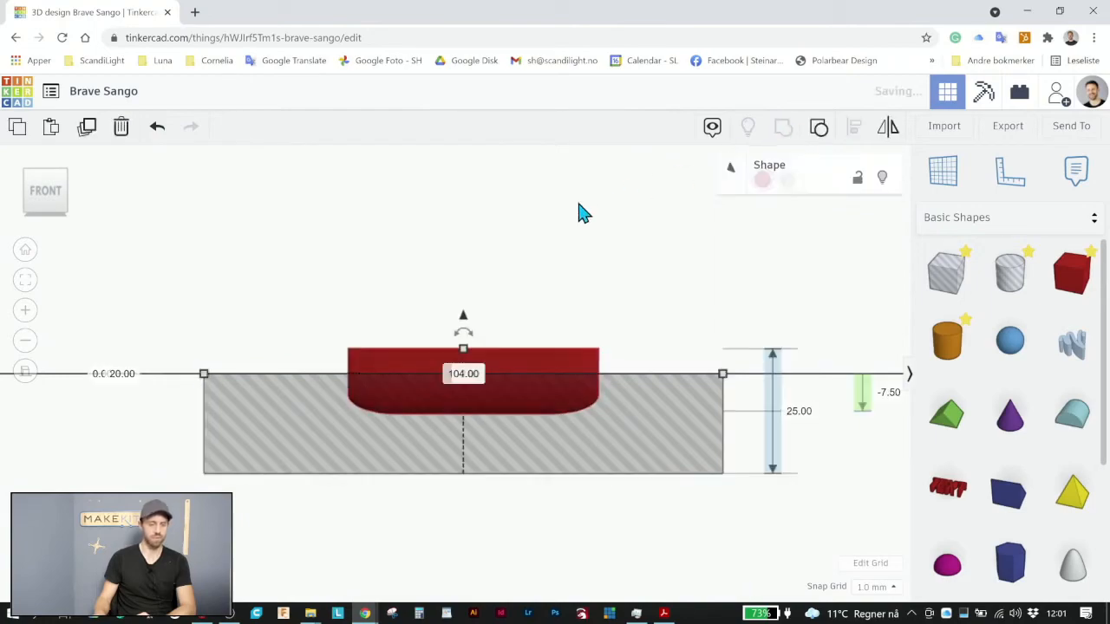
{"action": "right_click_drag", "start_coordinate": [586, 335], "coordinate": [596, 498]}
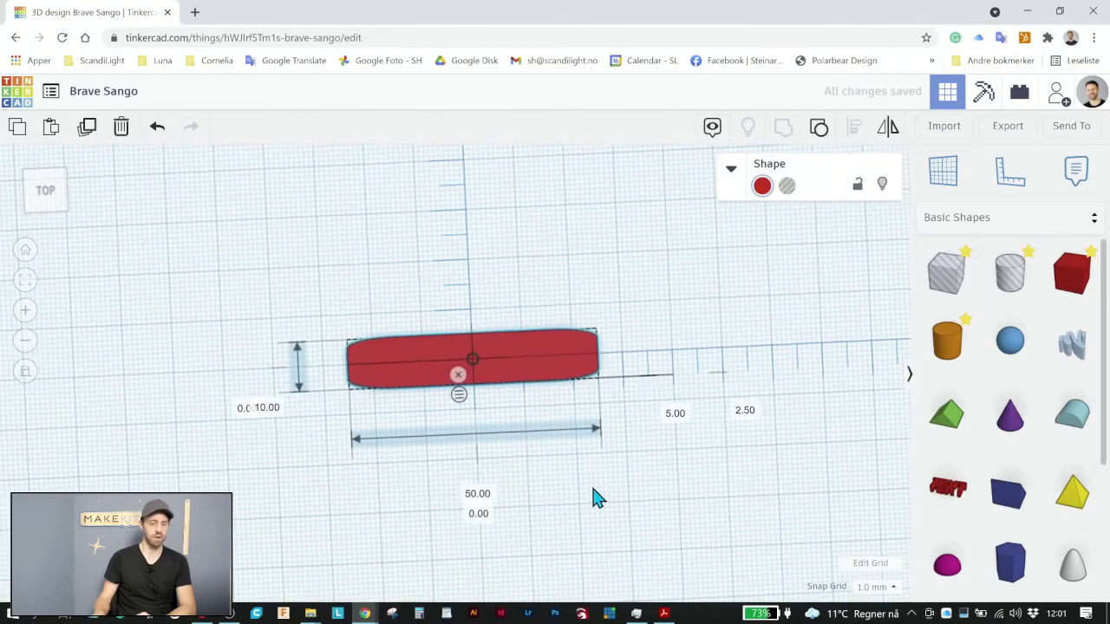
{"action": "scroll", "coordinate": [438, 354], "scroll_direction": "up", "scroll_amount": 3}
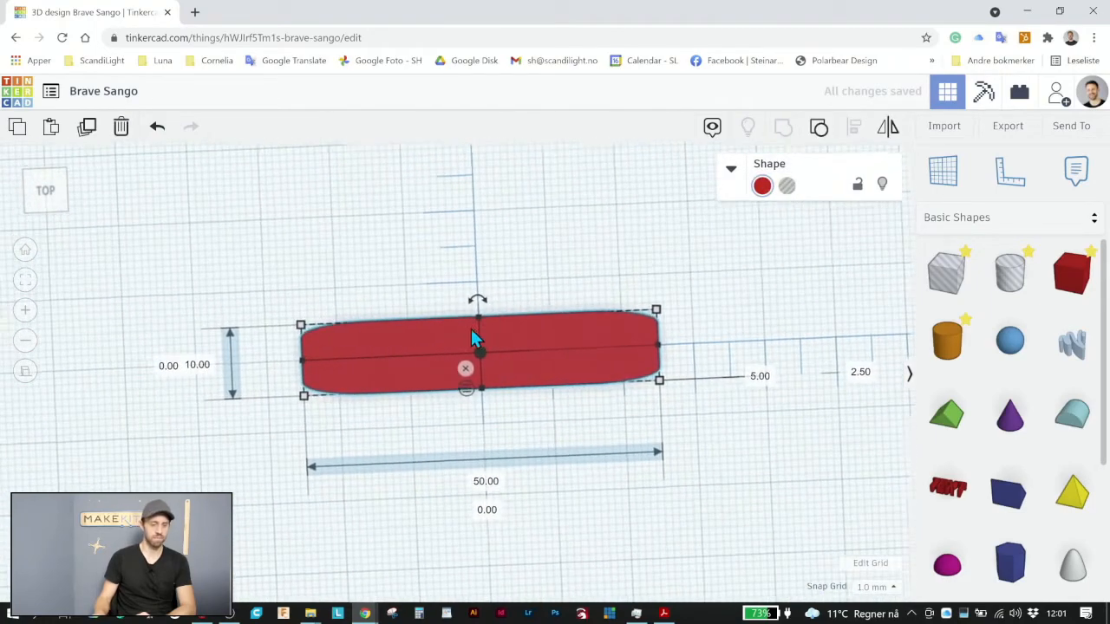
{"action": "scroll", "coordinate": [459, 347], "scroll_direction": "up", "scroll_amount": 2}
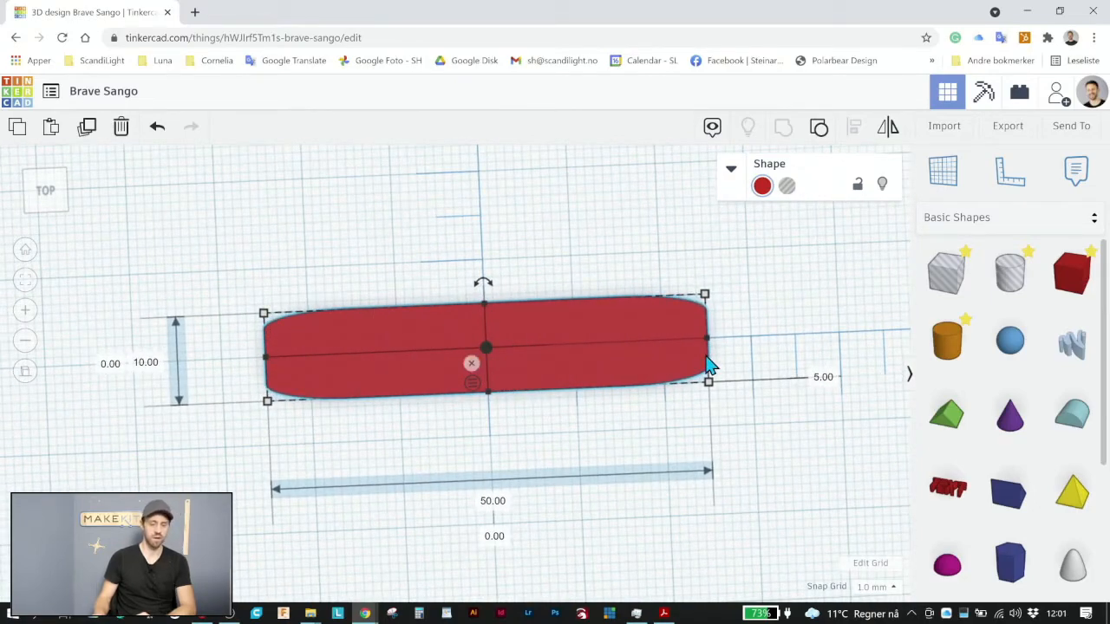
{"action": "right_click_drag", "start_coordinate": [539, 421], "coordinate": [363, 334]}
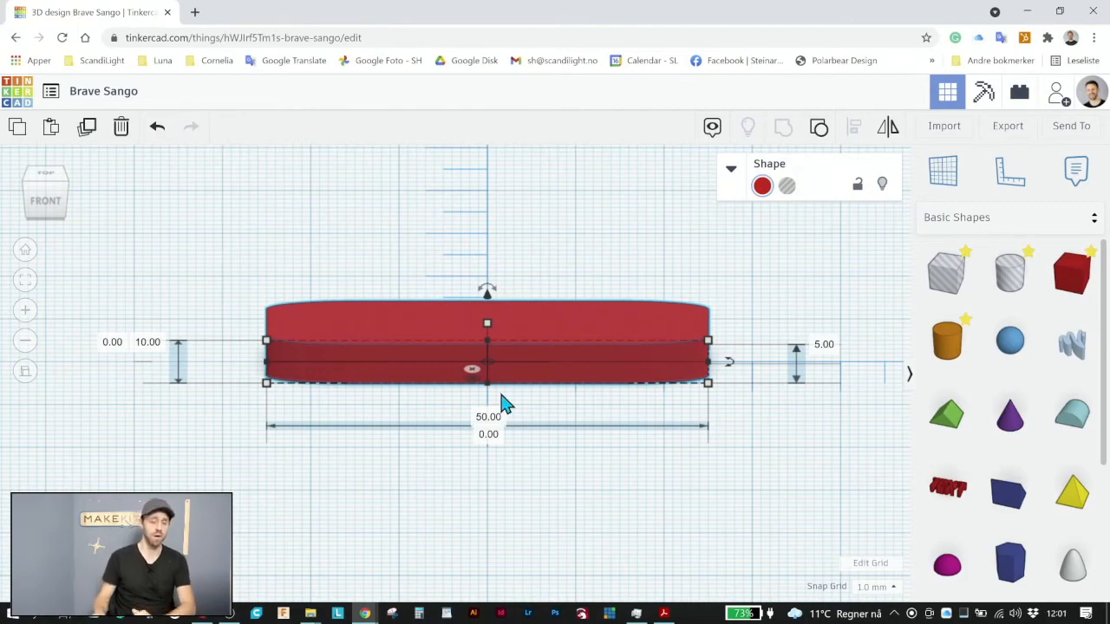
Switch the ruler to measure from the red bar's corner and set the bar's height to 3 mm.
{"action": "mouse_move", "coordinate": [568, 401]}
{"action": "right_mouse_down"}
{"action": "mouse_move", "coordinate": [566, 382]}
{"action": "mouse_move", "coordinate": [580, 386]}
{"action": "right_mouse_up"}
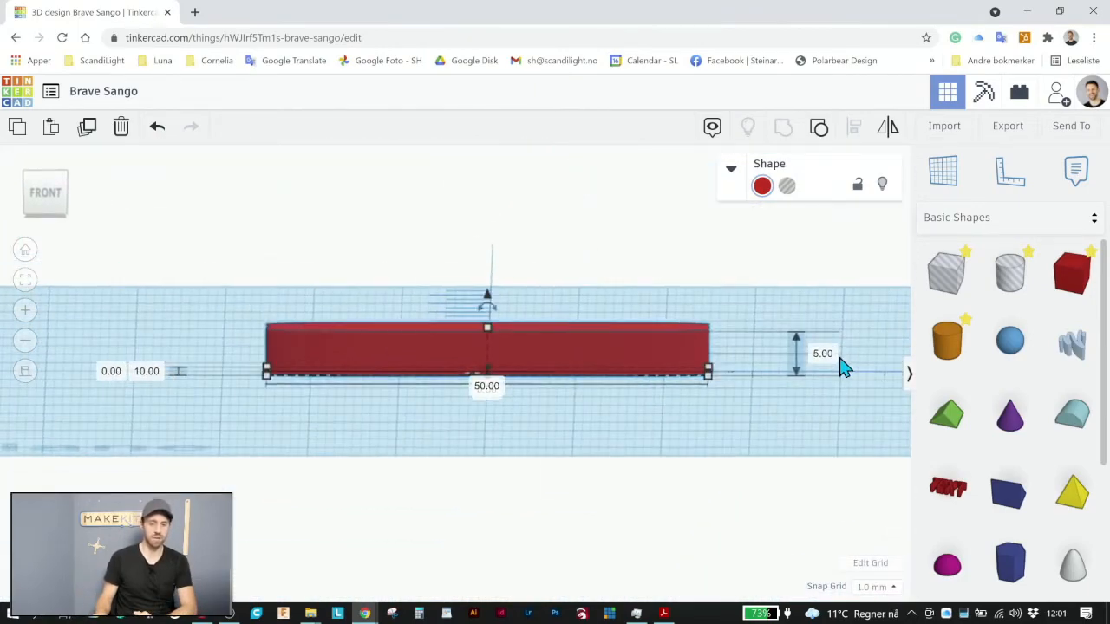
{"action": "left_click", "coordinate": [825, 352]}
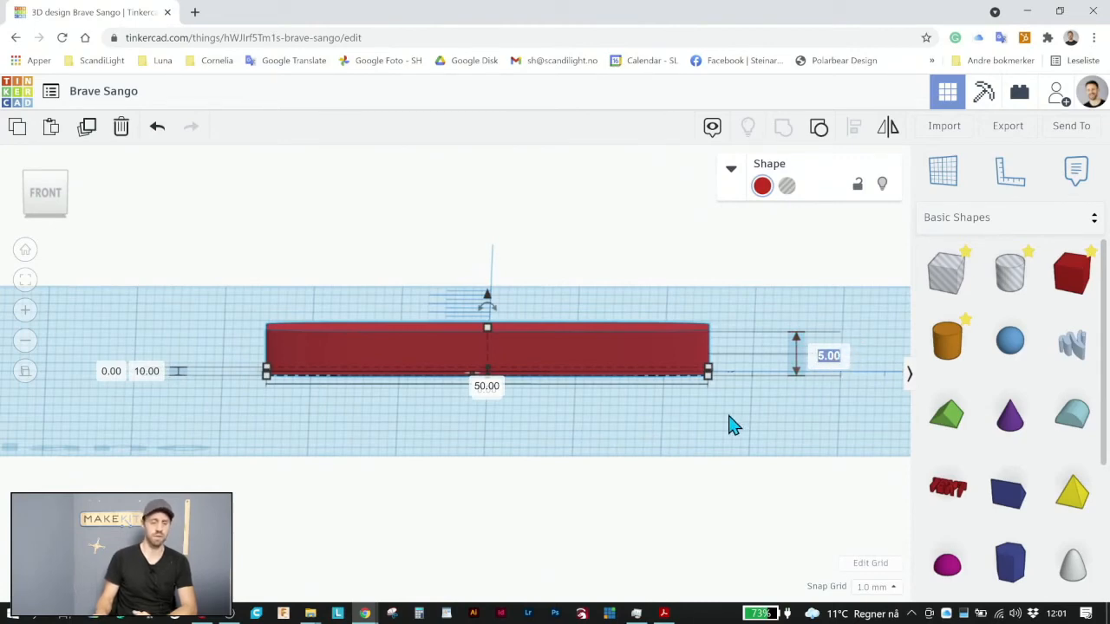
{"action": "scroll", "coordinate": [728, 425], "scroll_direction": "down", "scroll_amount": 2}
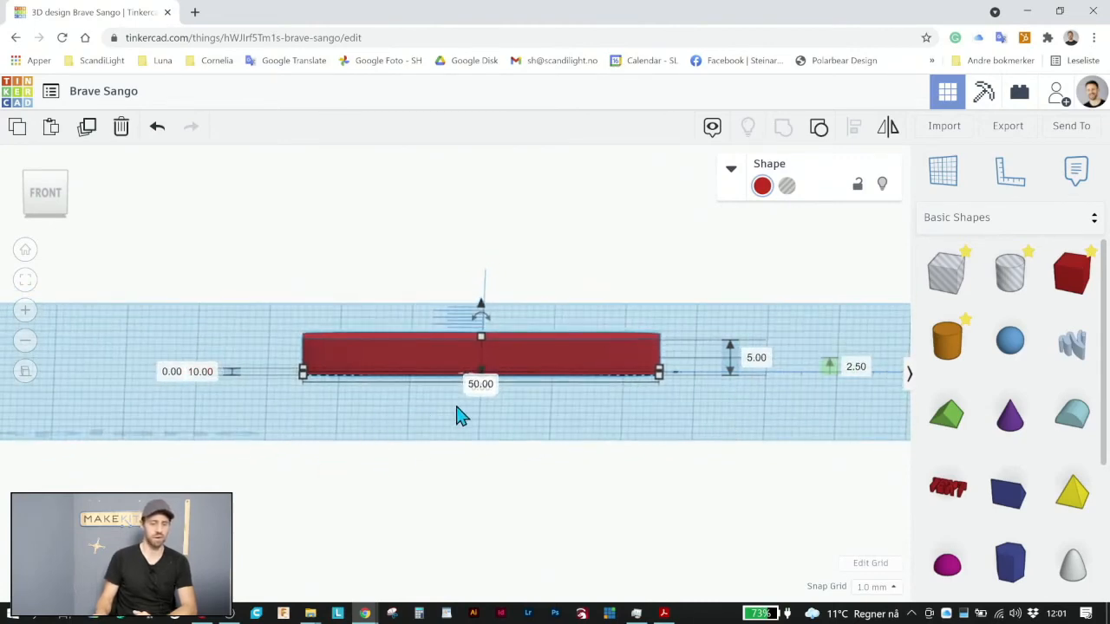
{"action": "right_click_drag", "start_coordinate": [800, 425], "coordinate": [791, 452]}
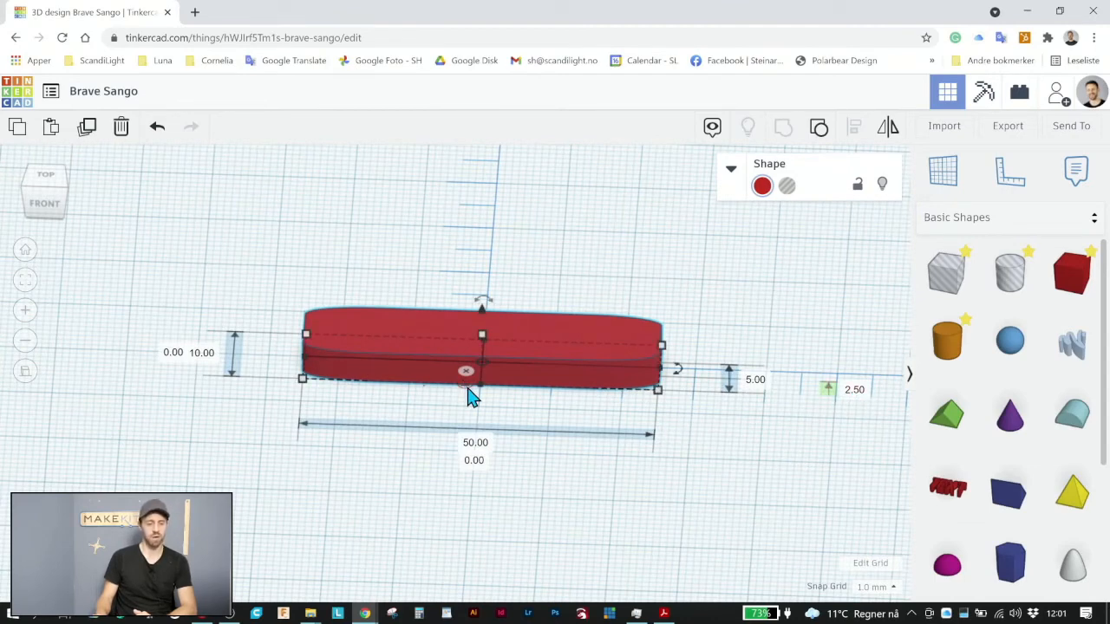
{"action": "left_click_drag", "start_coordinate": [469, 393], "coordinate": [468, 393]}
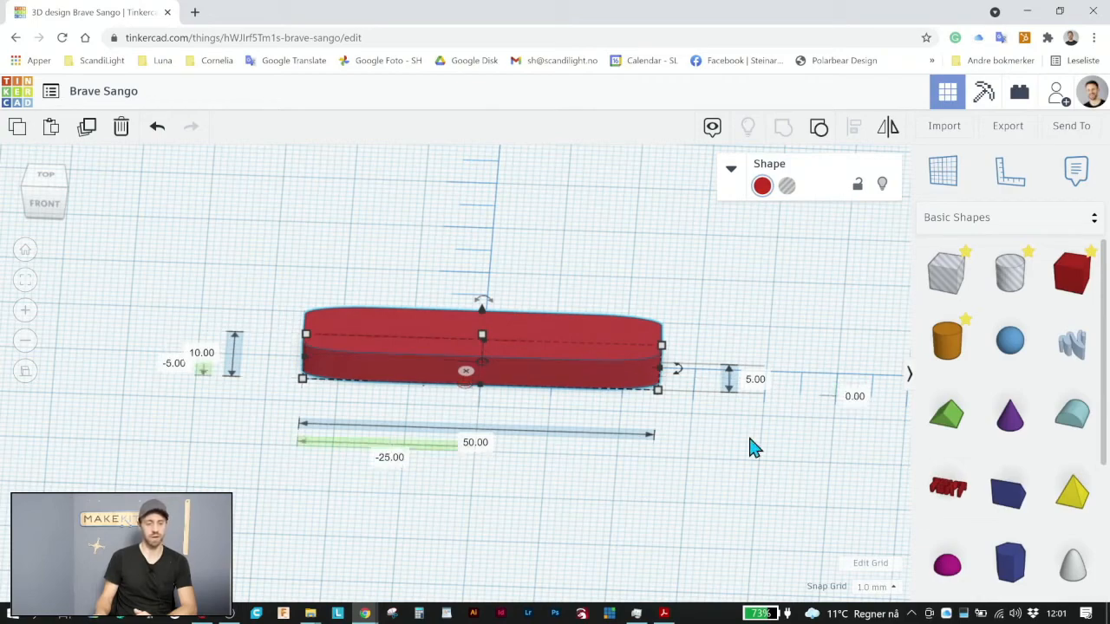
{"action": "right_click_drag", "start_coordinate": [780, 460], "coordinate": [785, 360]}
{"action": "left_click", "coordinate": [757, 356]}
{"action": "type", "text": "3"}
{"action": "key", "text": "Return"}
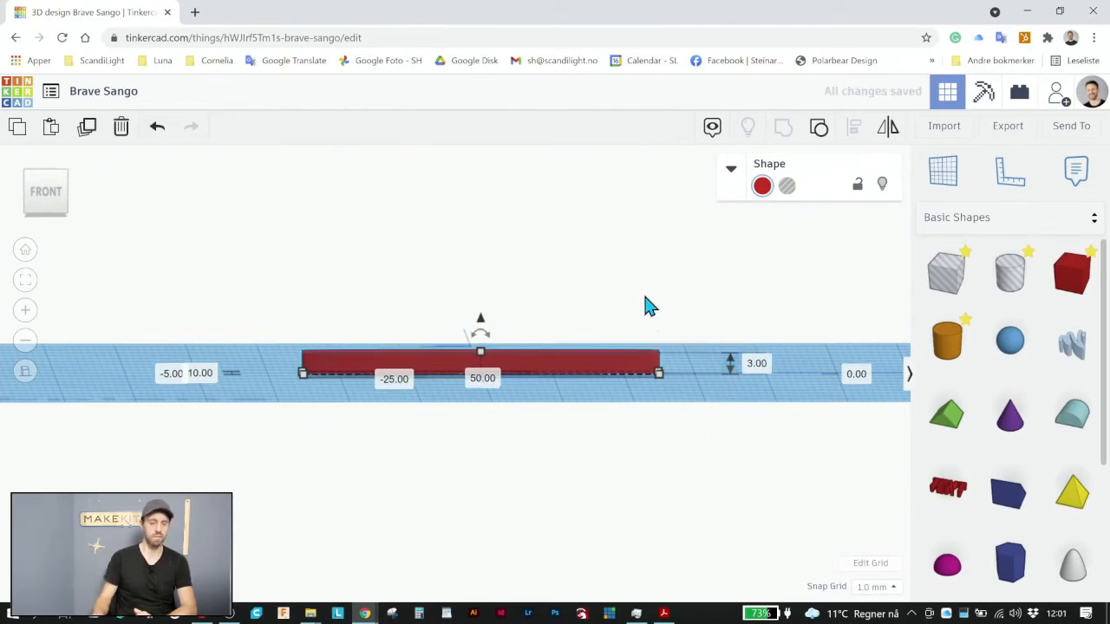
Place a hole cylinder behind the red bar, its centre about 4 mm across and 19 mm back from the ruler's origin.
{"action": "left_click", "coordinate": [567, 382]}
{"action": "right_click_drag", "start_coordinate": [567, 382], "coordinate": [564, 532]}
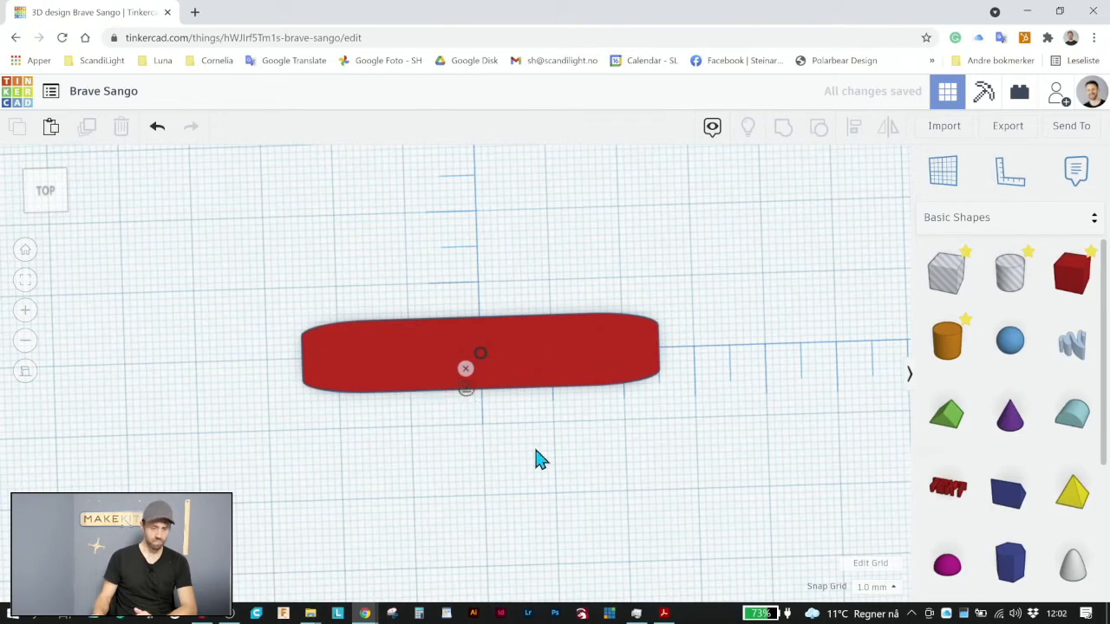
{"action": "left_click", "coordinate": [558, 351]}
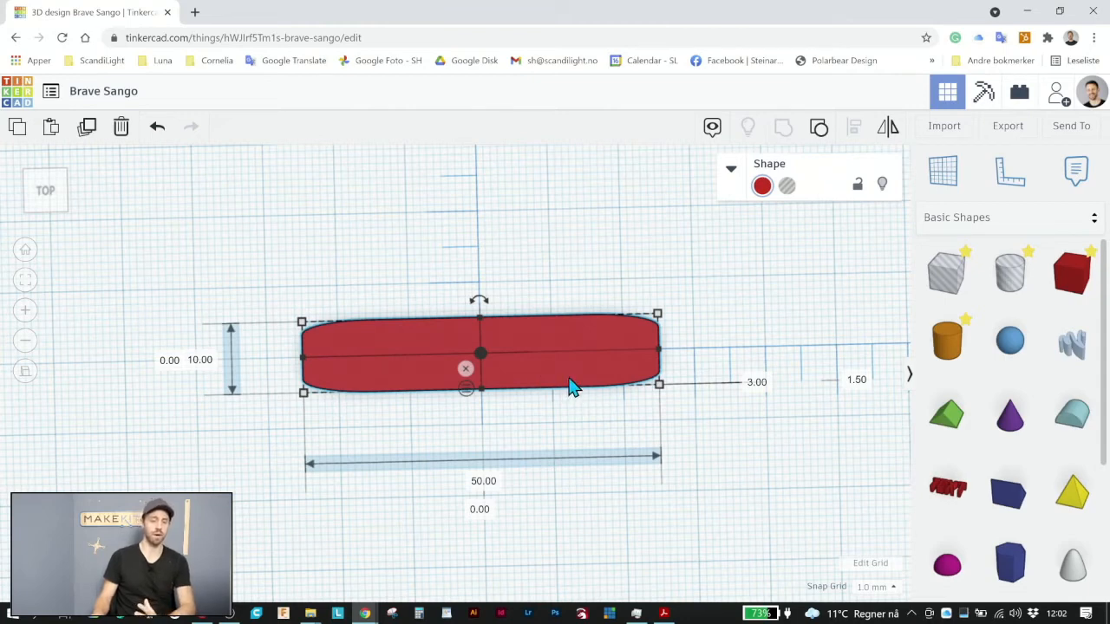
{"action": "right_click_drag", "start_coordinate": [540, 423], "coordinate": [533, 449]}
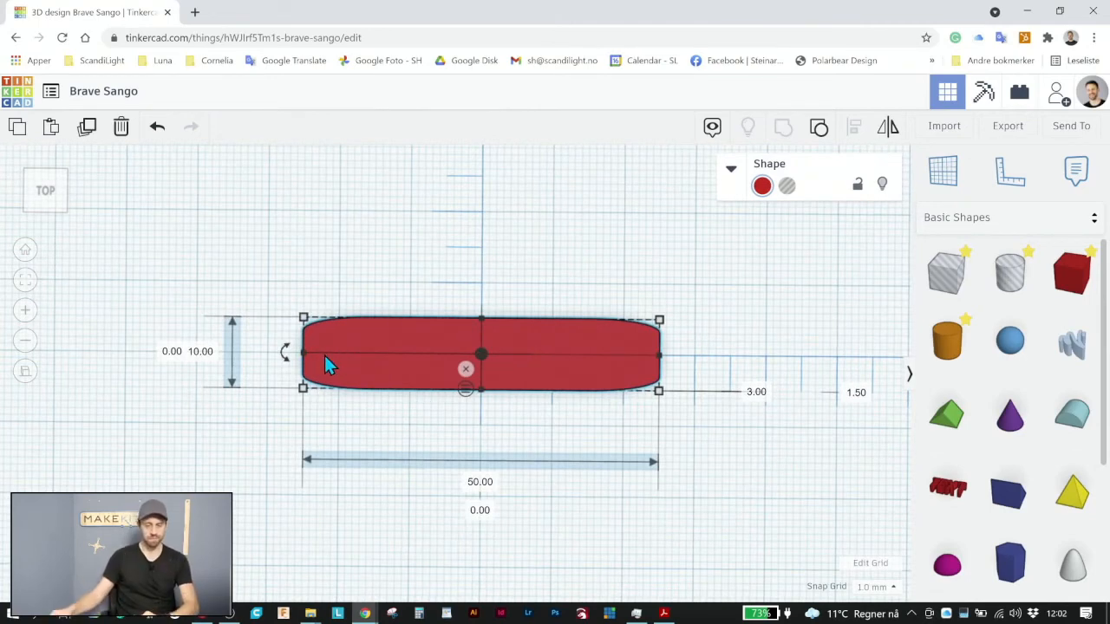
{"action": "left_click_drag", "start_coordinate": [1008, 271], "coordinate": [513, 221]}
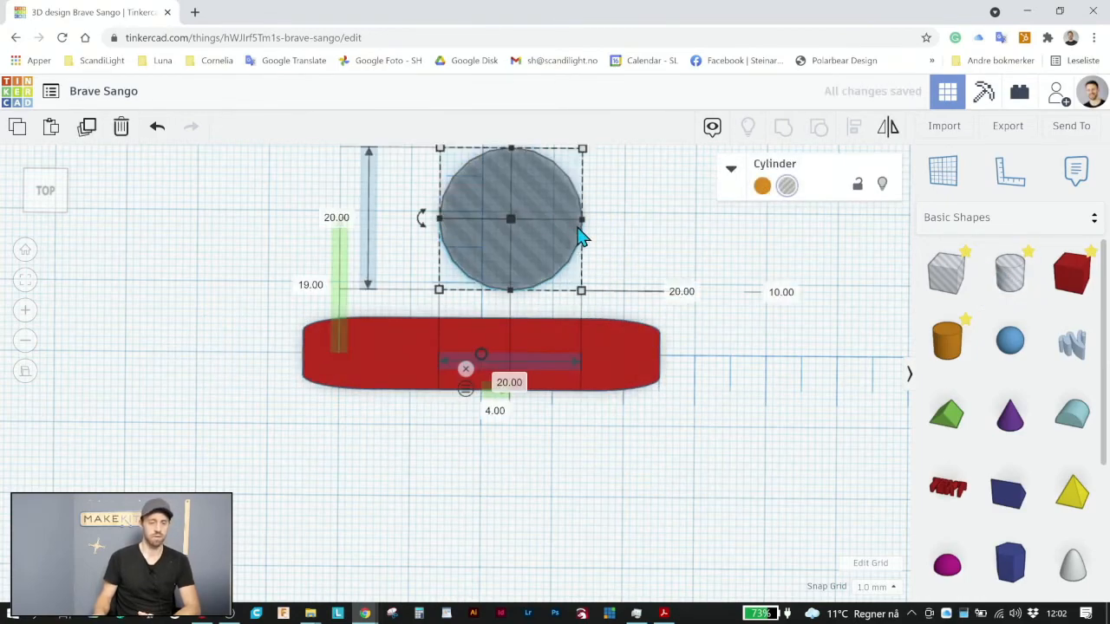
Set the hole cylinder's depth and width to 5 mm each.
{"action": "scroll", "coordinate": [580, 235], "scroll_direction": "up", "scroll_amount": 1}
{"action": "scroll", "coordinate": [577, 235], "scroll_direction": "down", "scroll_amount": 3}
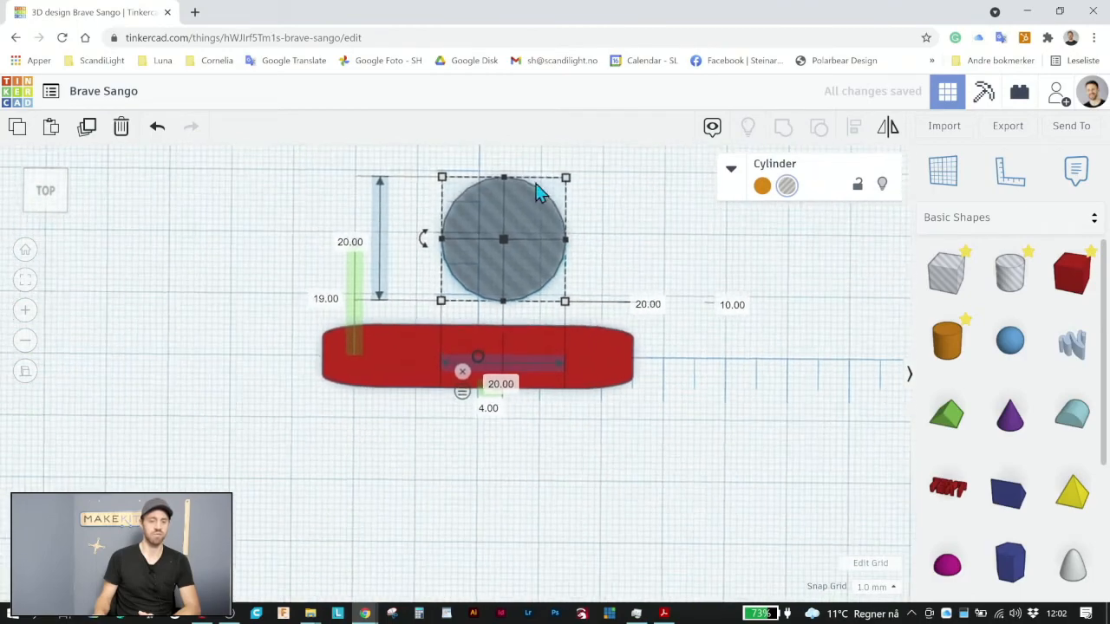
{"action": "left_click", "coordinate": [362, 250]}
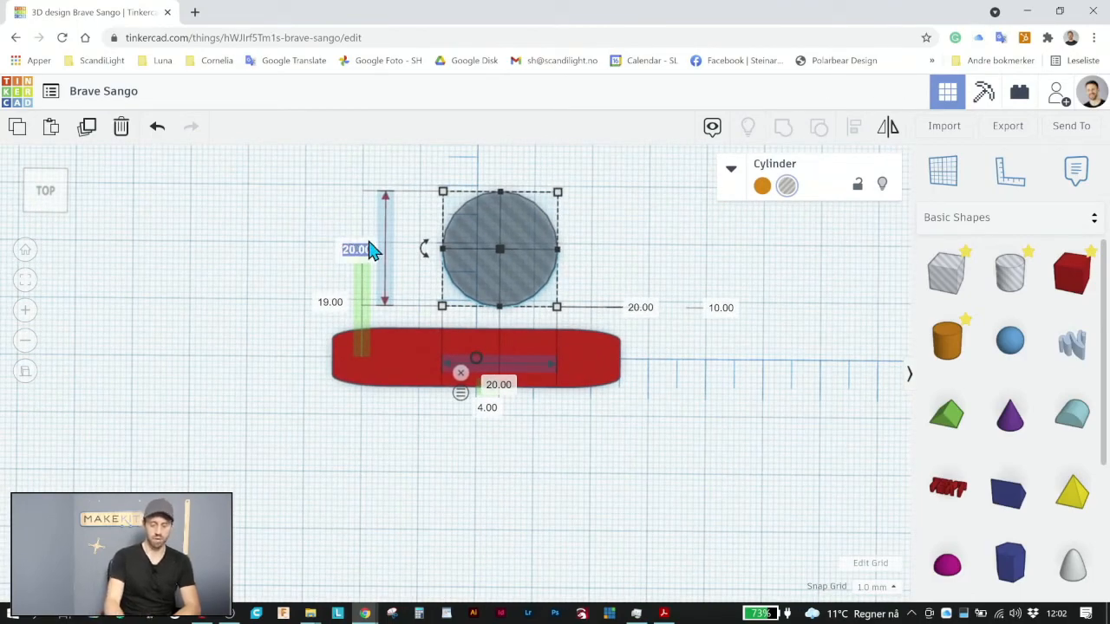
{"action": "type", "text": "5"}
{"action": "key", "text": "Return"}
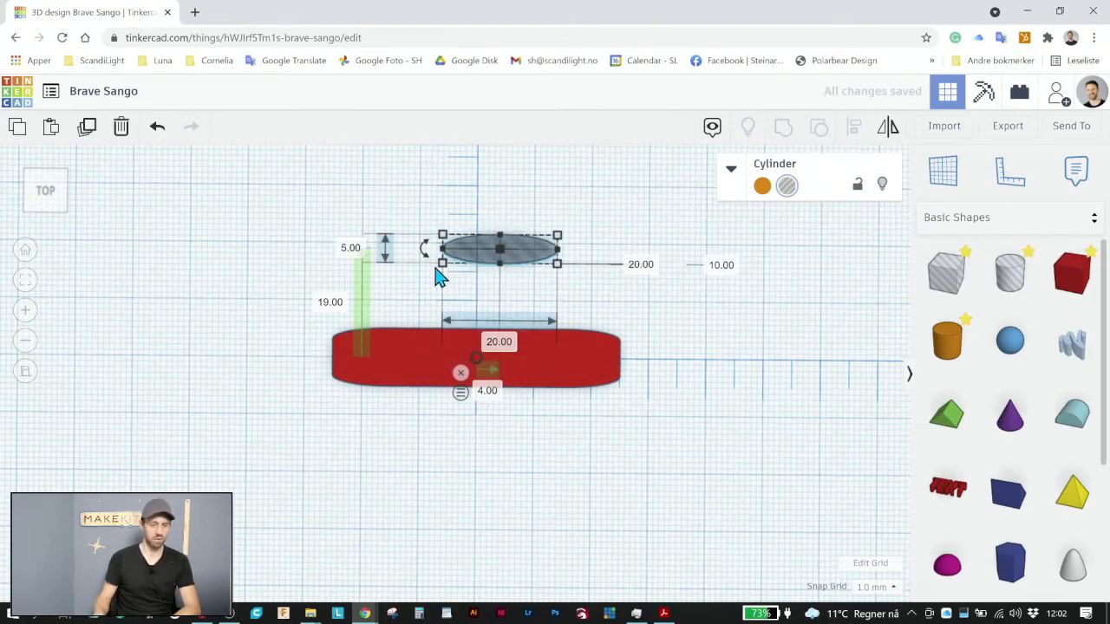
{"action": "left_click", "coordinate": [503, 342]}
{"action": "key", "text": "BackSpace"}
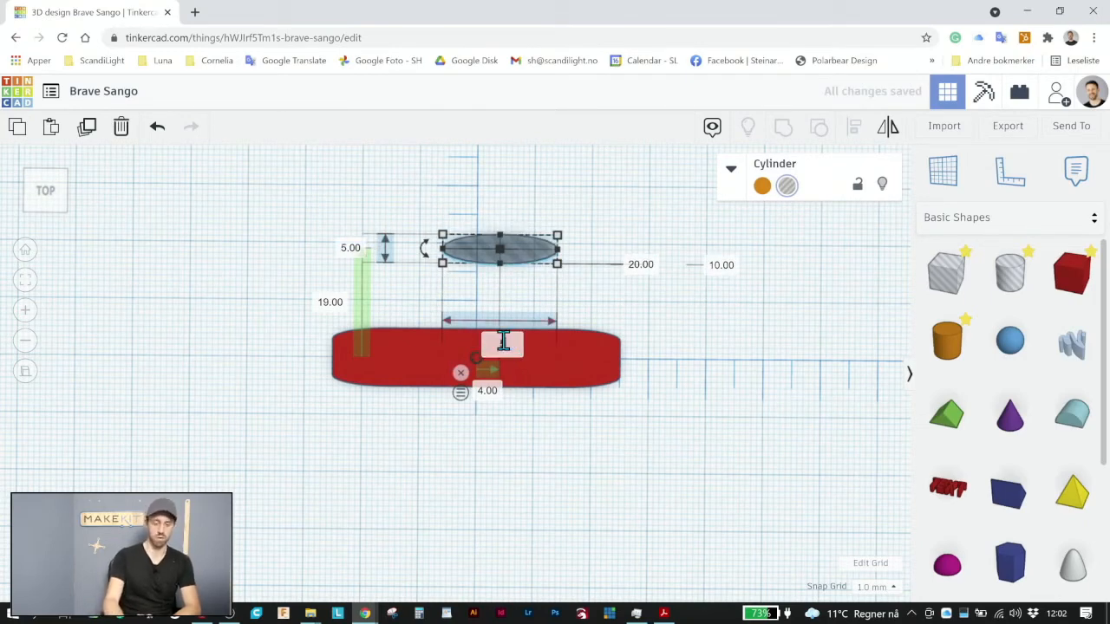
{"action": "type", "text": "5"}
{"action": "key", "text": "Return"}
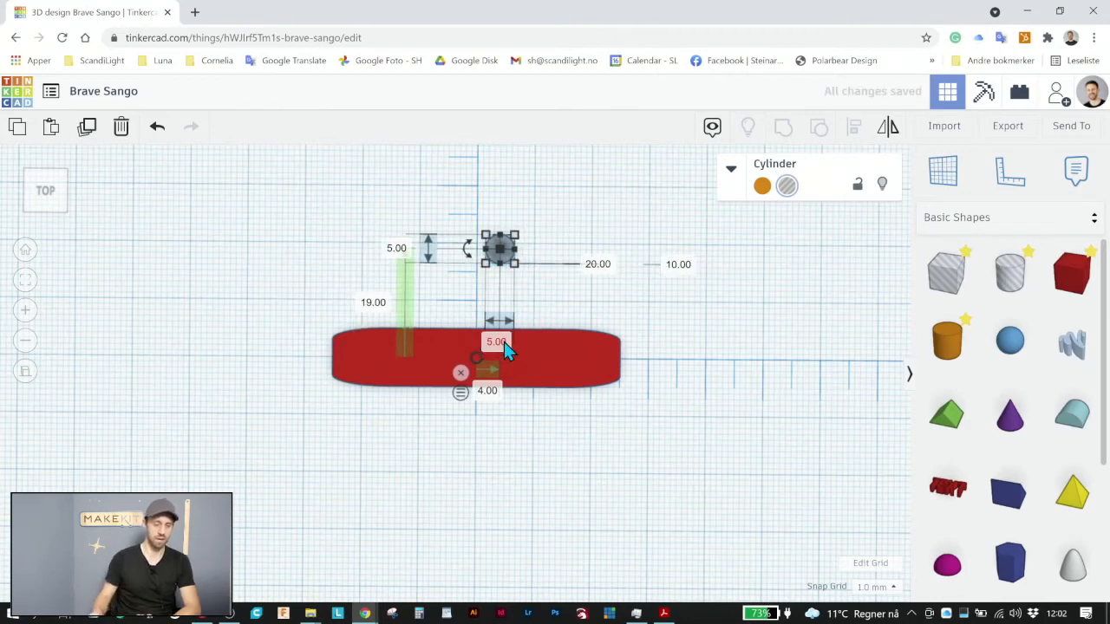
Select the small hole cylinder, shift it slightly to the right and closer to the red bar, and deselect it.
{"action": "left_click", "coordinate": [575, 216]}
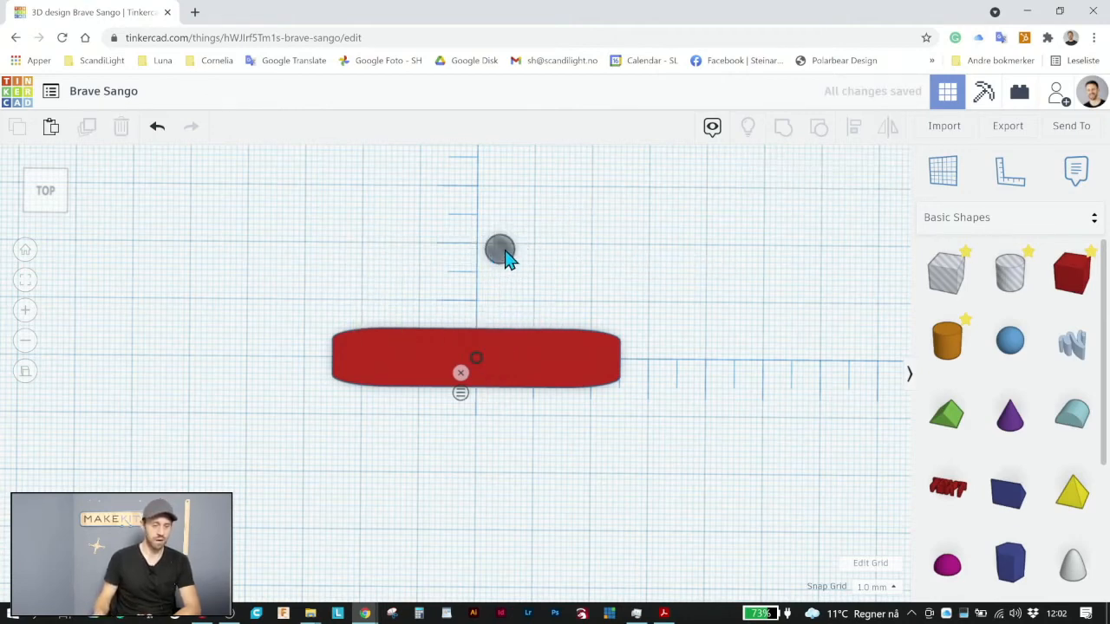
{"action": "left_click", "coordinate": [503, 253]}
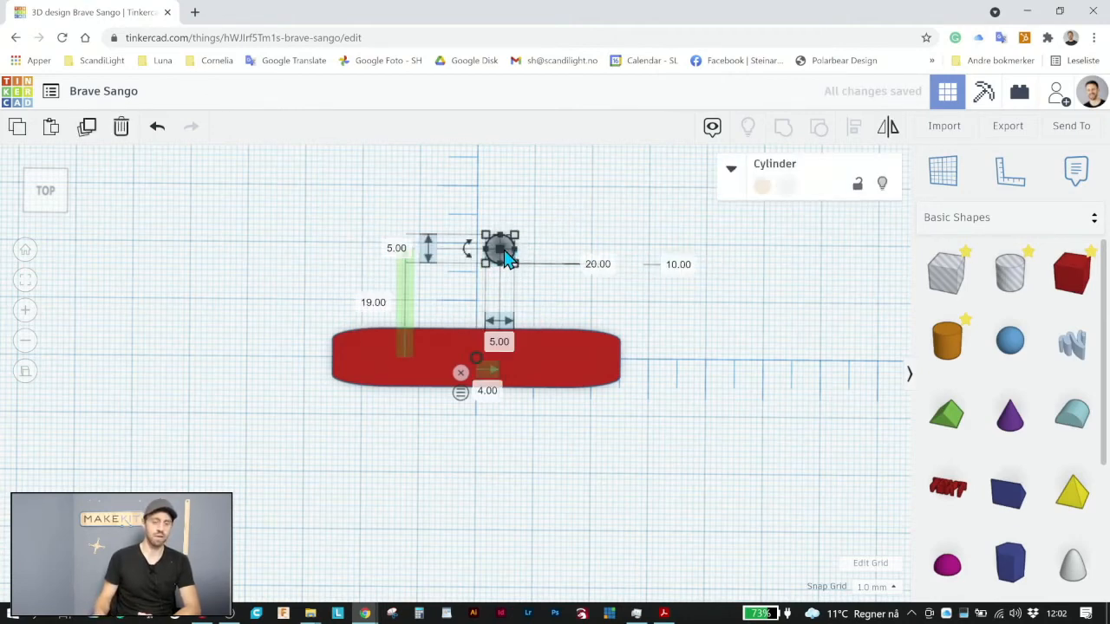
{"action": "left_click", "coordinate": [551, 239]}
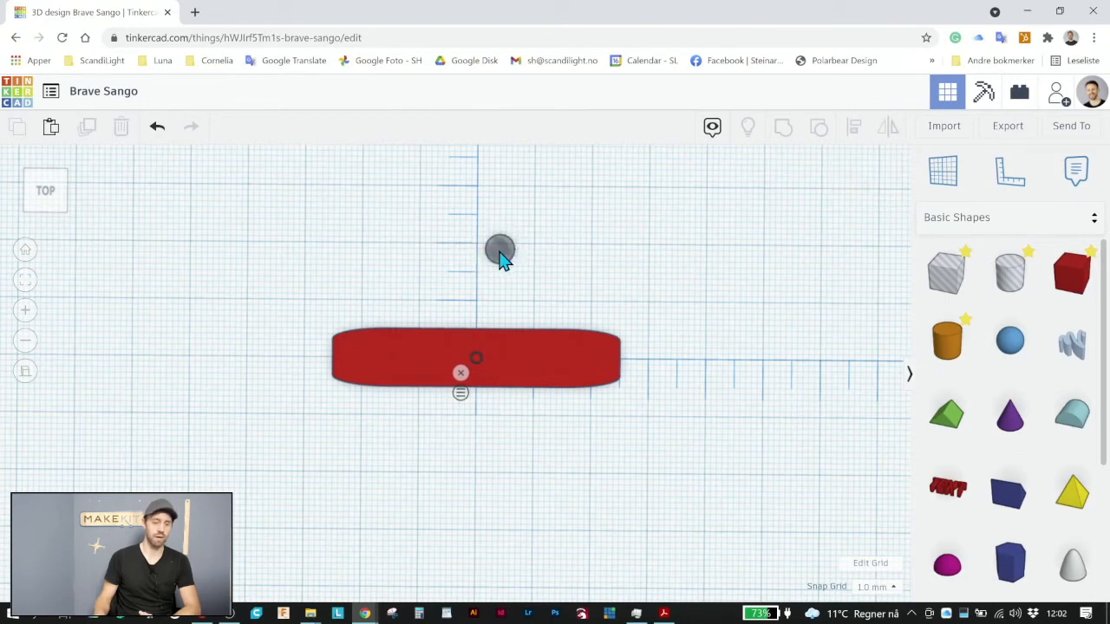
{"action": "left_click", "coordinate": [500, 254]}
{"action": "left_click", "coordinate": [517, 251]}
{"action": "left_click", "coordinate": [500, 252]}
{"action": "left_click", "coordinate": [560, 228]}
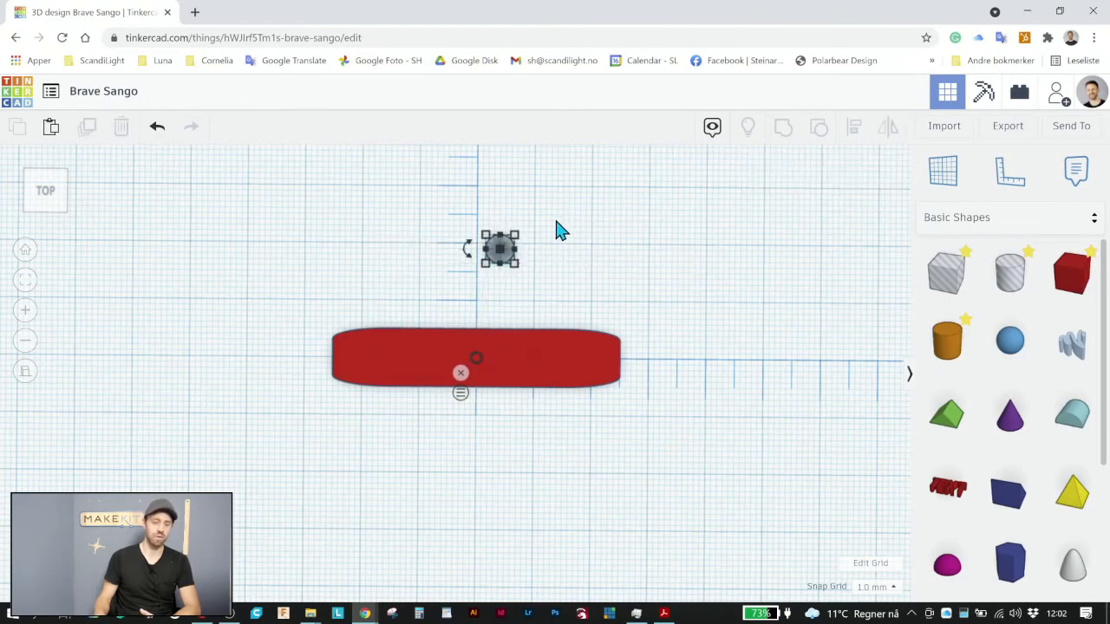
{"action": "left_click_drag", "start_coordinate": [501, 252], "coordinate": [543, 268]}
{"action": "left_click", "coordinate": [616, 232]}
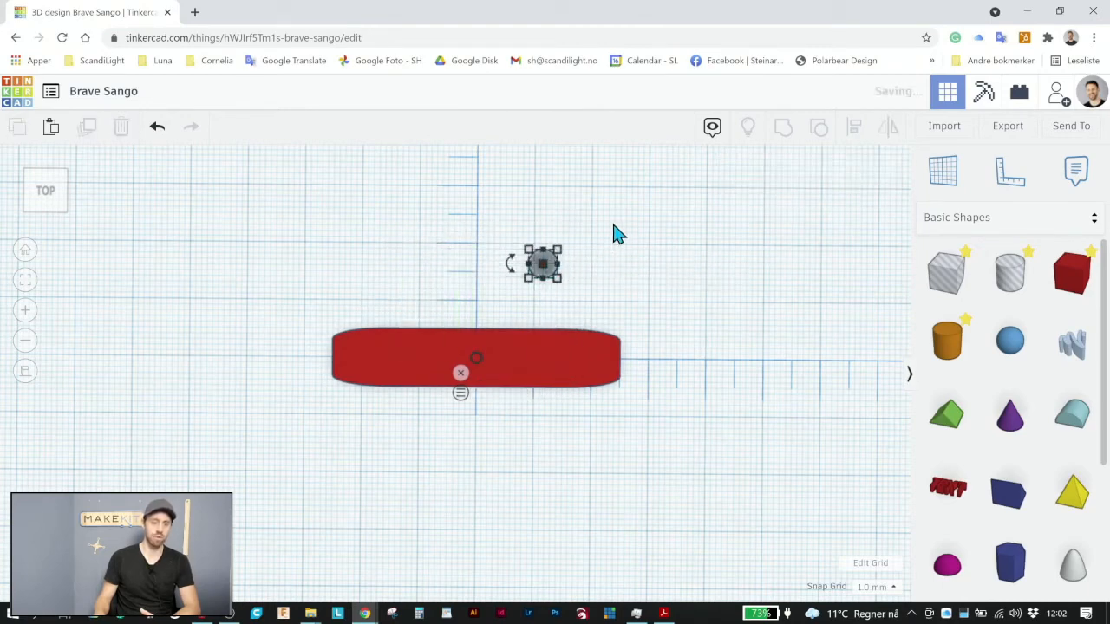
Switch to perspective view and examine the hole cylinder from an angle.
{"action": "left_click", "coordinate": [546, 267]}
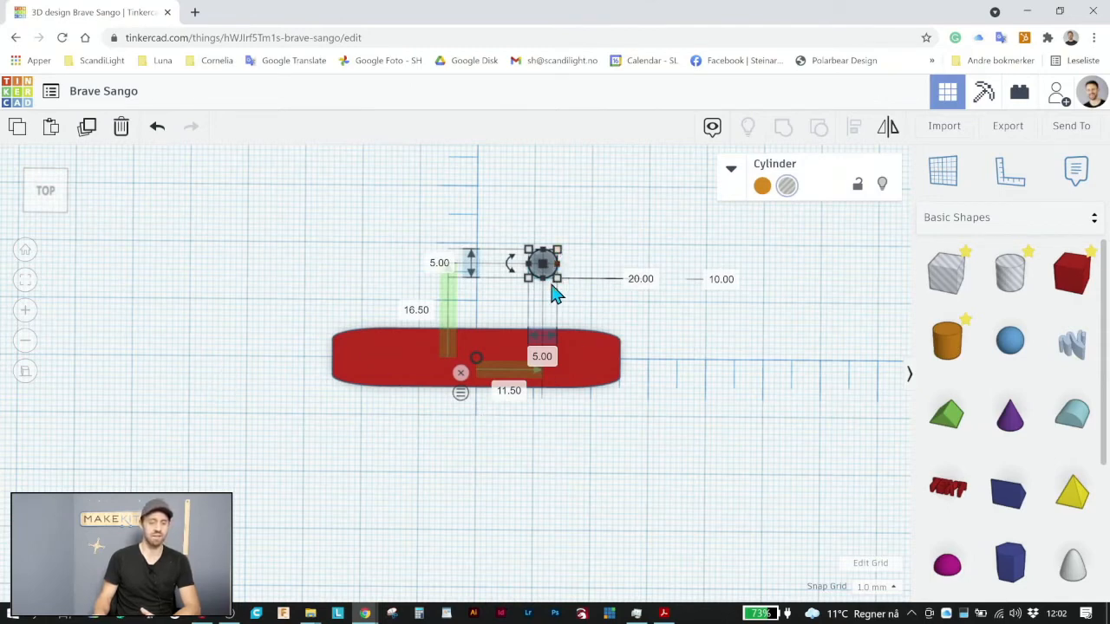
{"action": "left_click", "coordinate": [29, 378]}
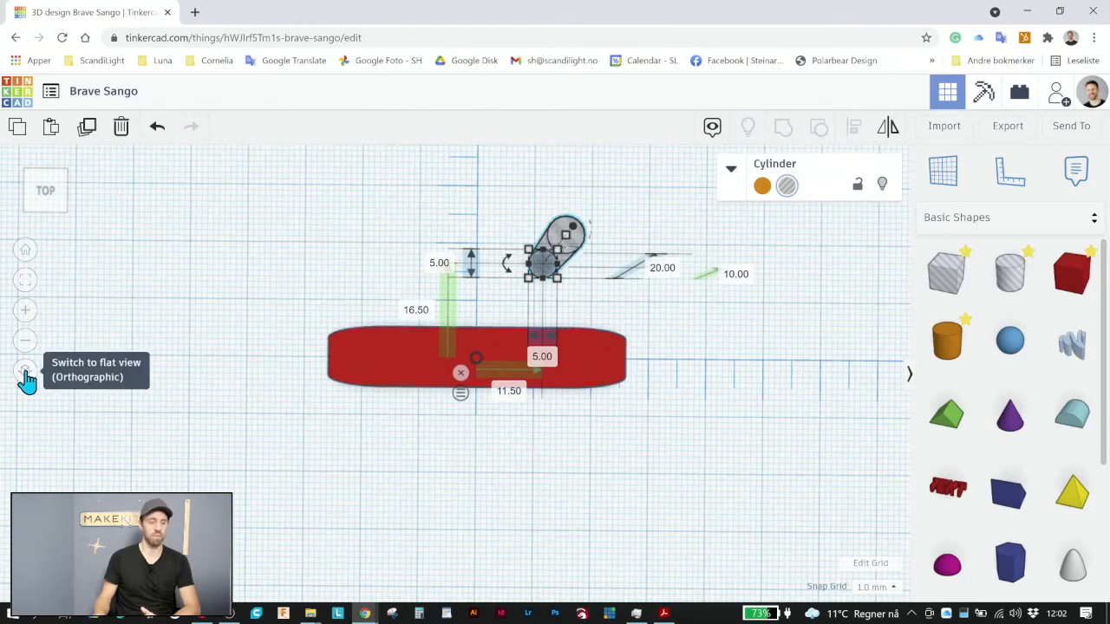
{"action": "left_click", "coordinate": [630, 312]}
{"action": "right_click_drag", "start_coordinate": [629, 312], "coordinate": [559, 249]}
{"action": "left_click", "coordinate": [561, 240]}
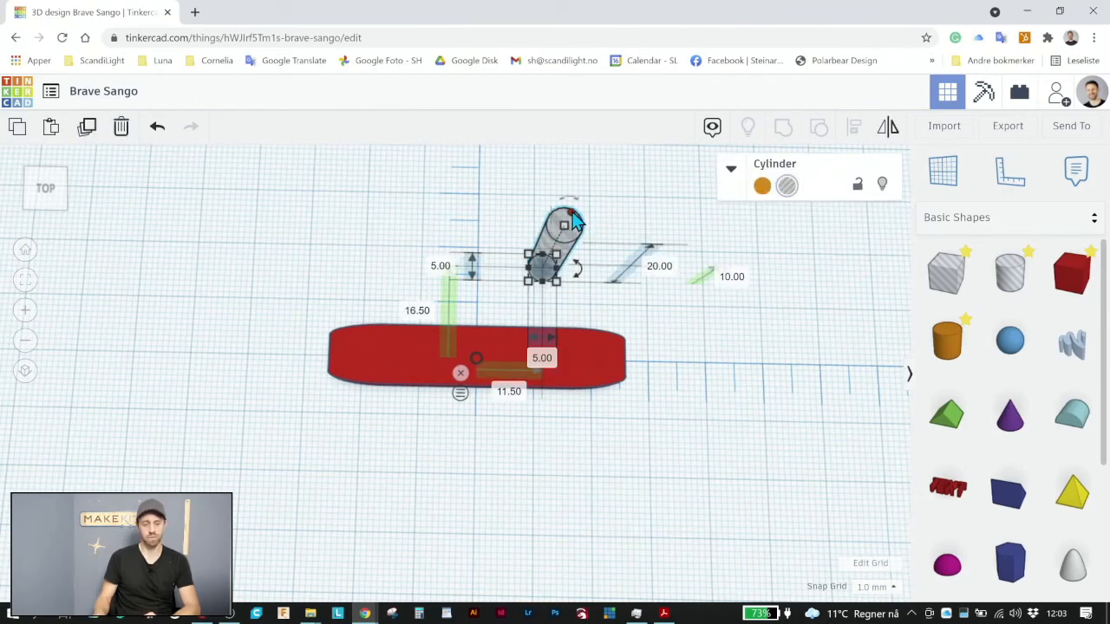
Try to adjust and shift the hole cylinder in perspective view, and undo the last change.
{"action": "left_click_drag", "start_coordinate": [574, 214], "coordinate": [573, 213]}
{"action": "left_click_drag", "start_coordinate": [558, 256], "coordinate": [624, 246]}
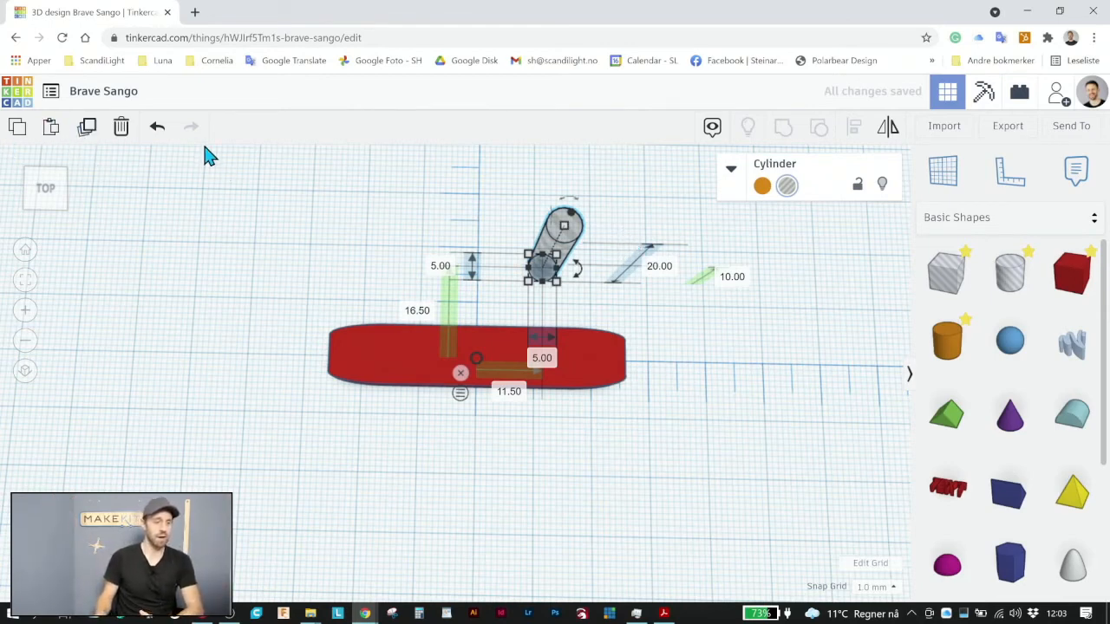
{"action": "left_click", "coordinate": [156, 130]}
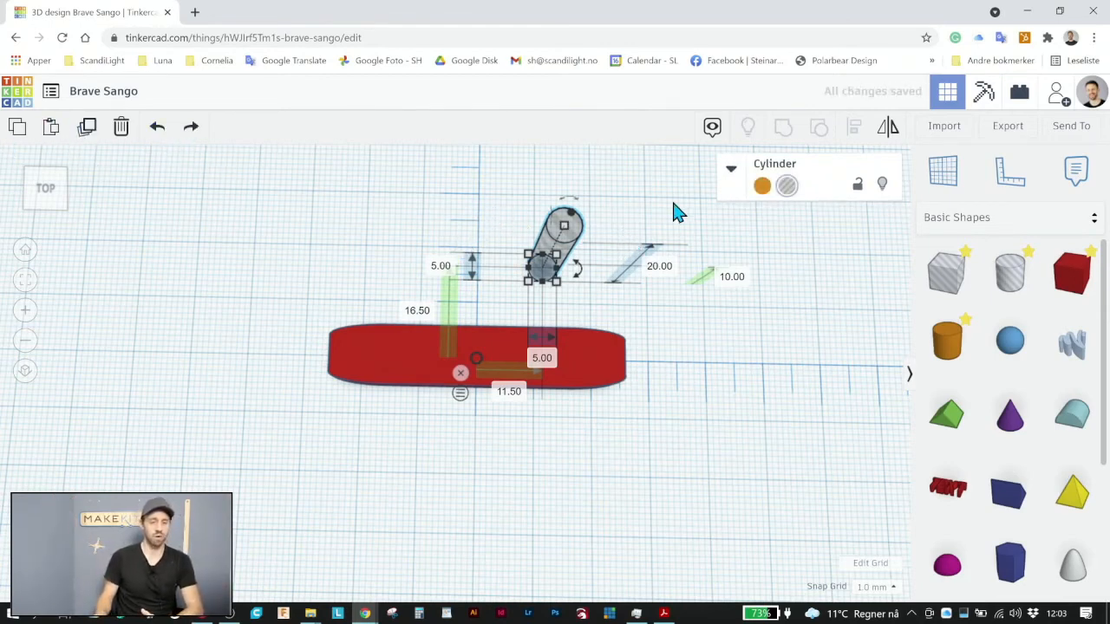
{"action": "left_click", "coordinate": [641, 198]}
{"action": "left_click", "coordinate": [564, 236]}
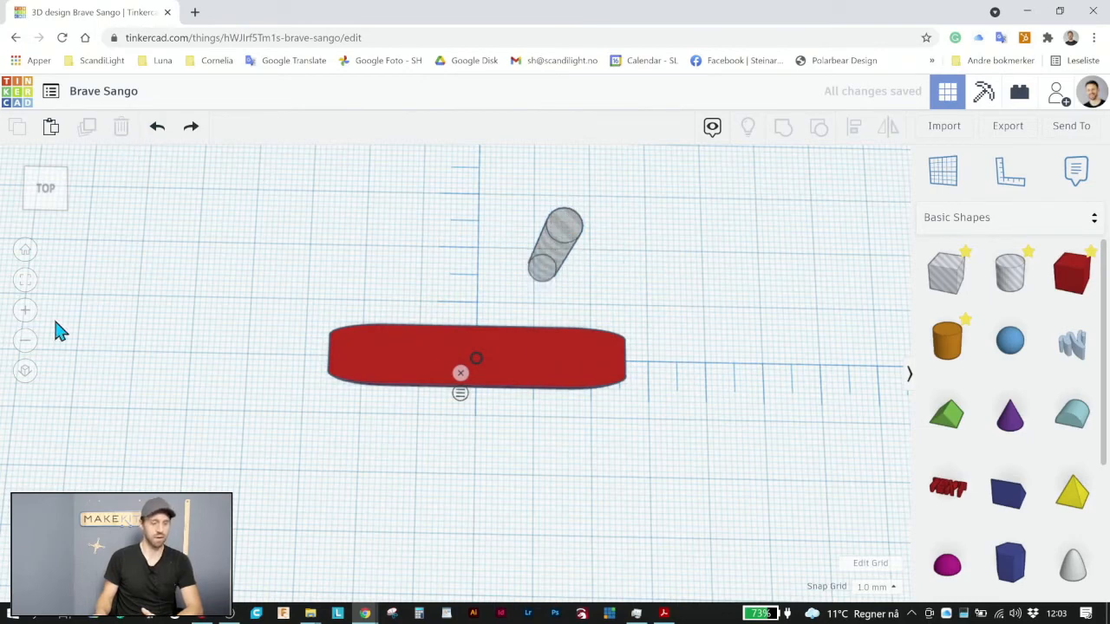
Return to the flat top view and set the hole cylinder's front-to-back ruler offset to 0 mm.
{"action": "left_click", "coordinate": [26, 374]}
{"action": "left_click", "coordinate": [582, 326]}
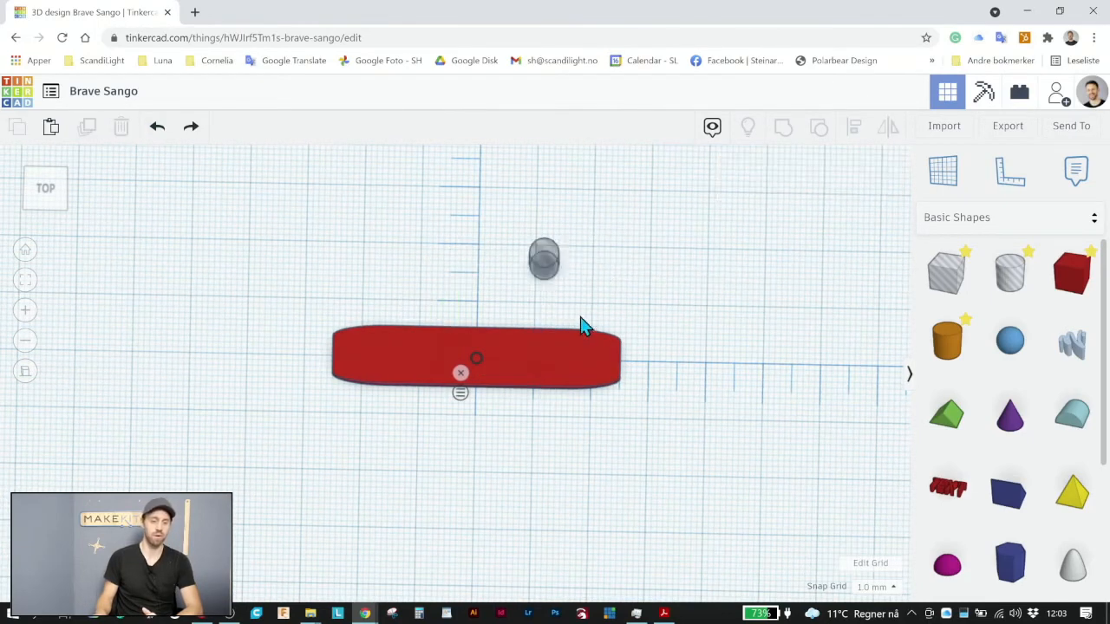
{"action": "left_click", "coordinate": [45, 195]}
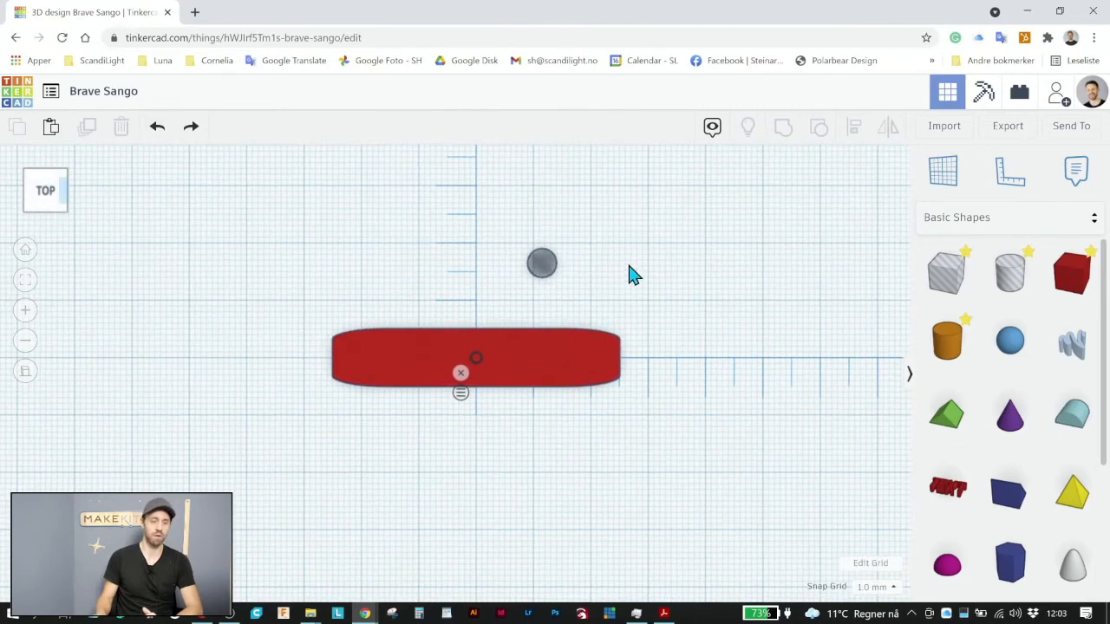
{"action": "left_click", "coordinate": [543, 265]}
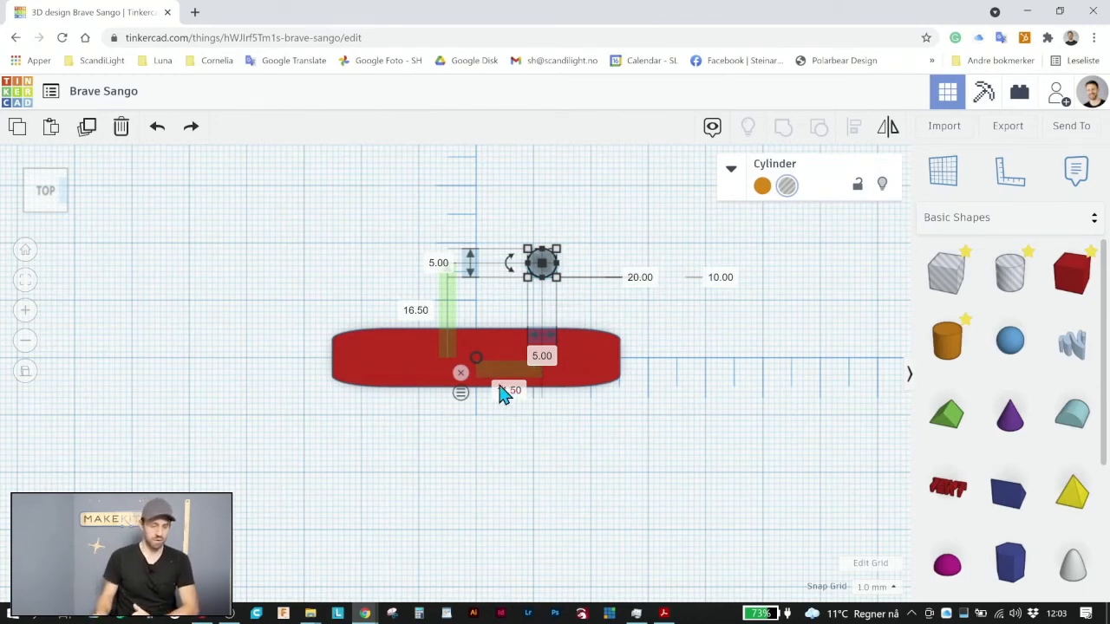
{"action": "left_click", "coordinate": [417, 311]}
{"action": "type", "text": "0"}
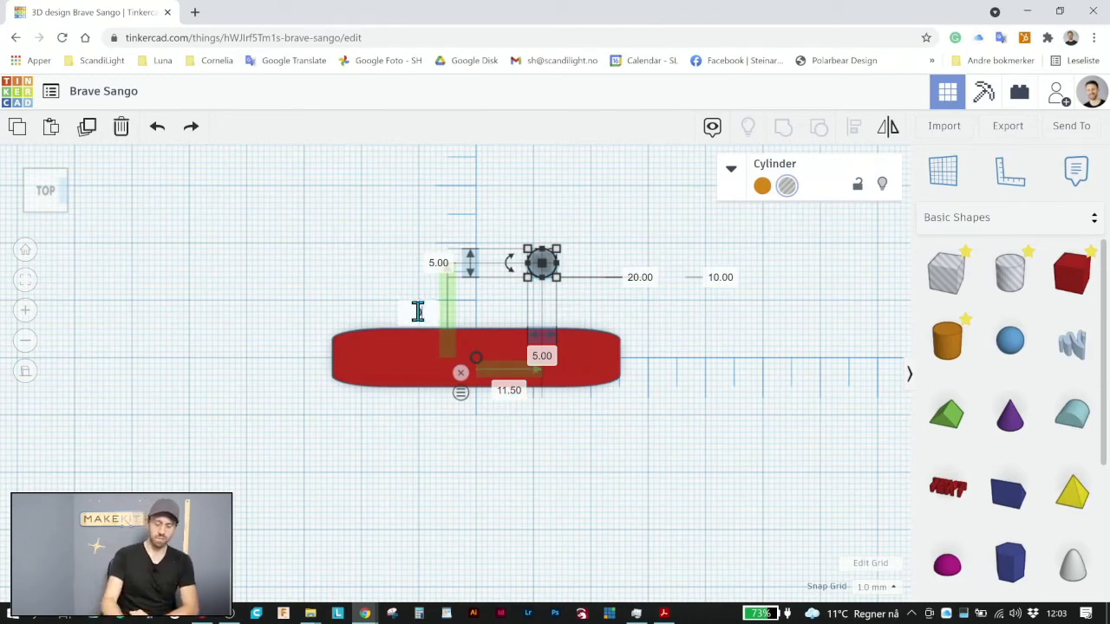
{"action": "key", "text": "Return"}
{"action": "left_click", "coordinate": [701, 296]}
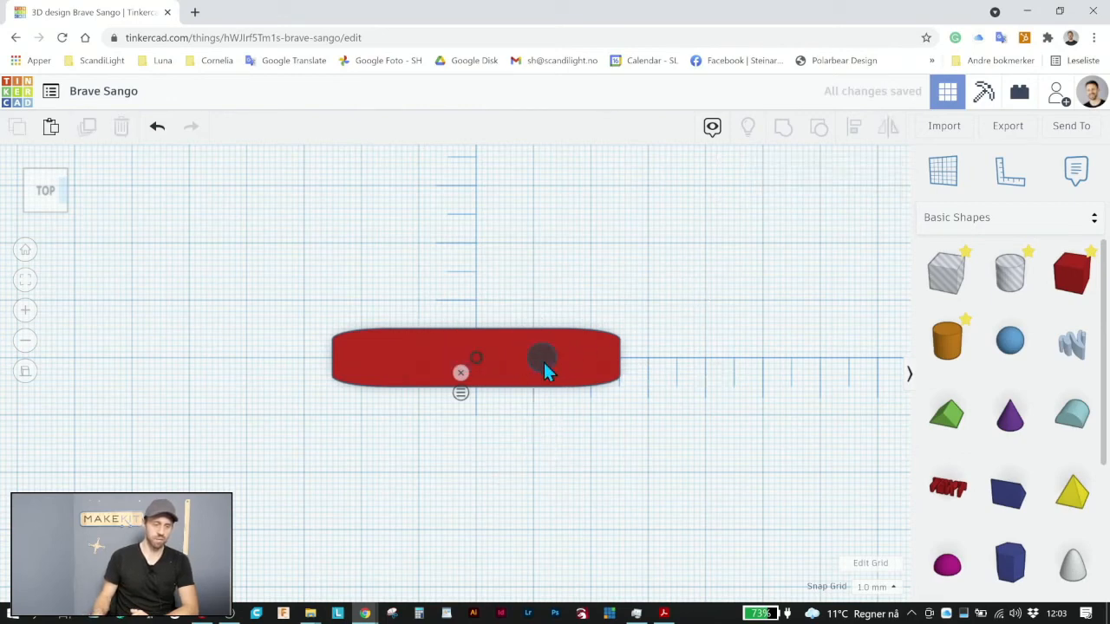
Move the hole cylinder to the bar's left end, about -19.5 mm across from the origin, with a front-to-back offset of 0 mm.
{"action": "left_click_drag", "start_coordinate": [549, 358], "coordinate": [371, 364]}
{"action": "left_click", "coordinate": [240, 360]}
{"action": "type", "text": "0"}
{"action": "key", "text": "Return"}
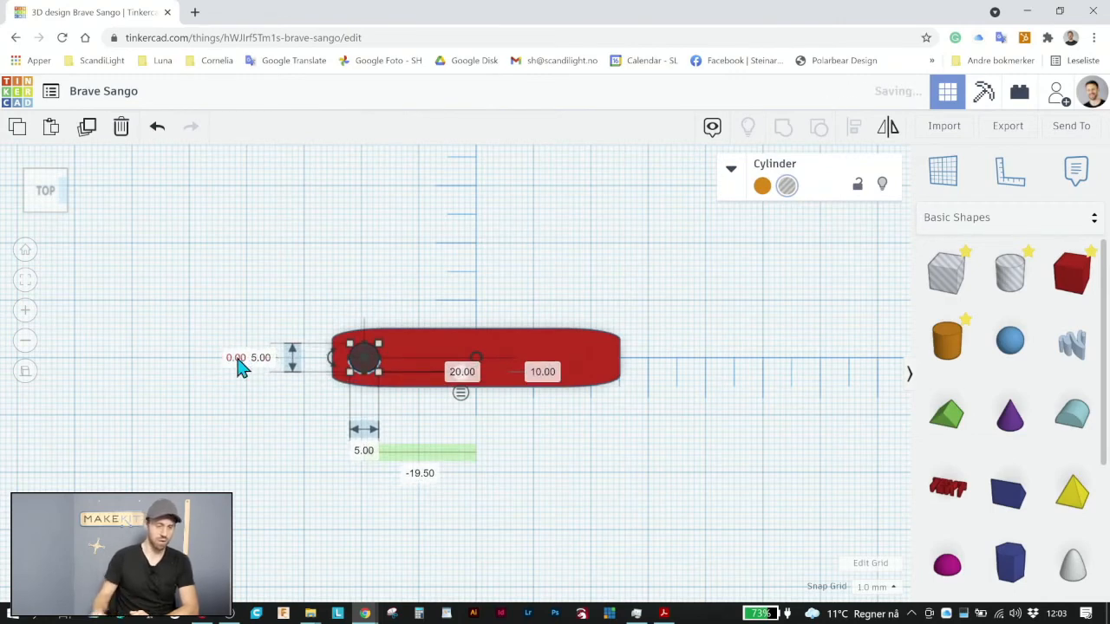
{"action": "left_click", "coordinate": [425, 254]}
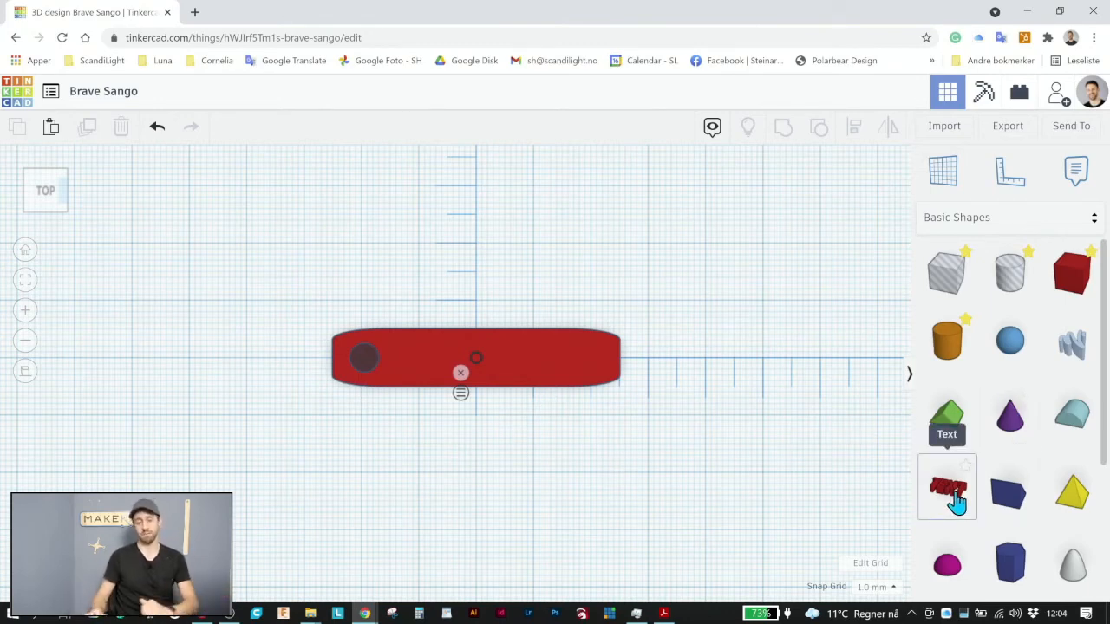
Add a Text shape behind the red bar and replace its default wording with the person's first name.
{"action": "left_click_drag", "start_coordinate": [956, 501], "coordinate": [563, 272]}
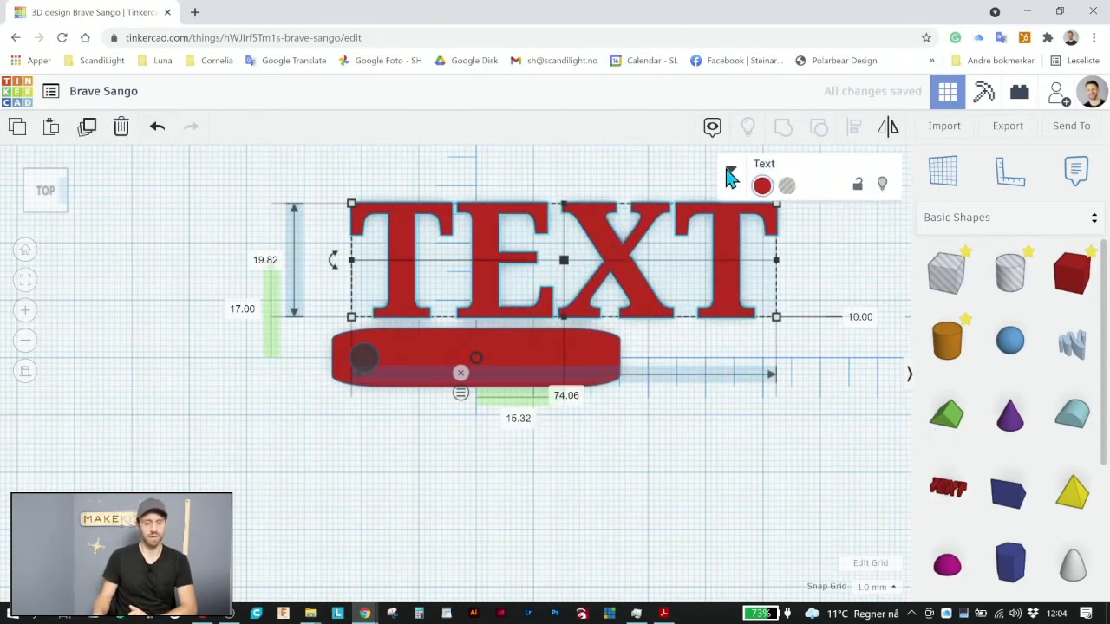
{"action": "left_click", "coordinate": [731, 173]}
{"action": "left_click", "coordinate": [805, 300]}
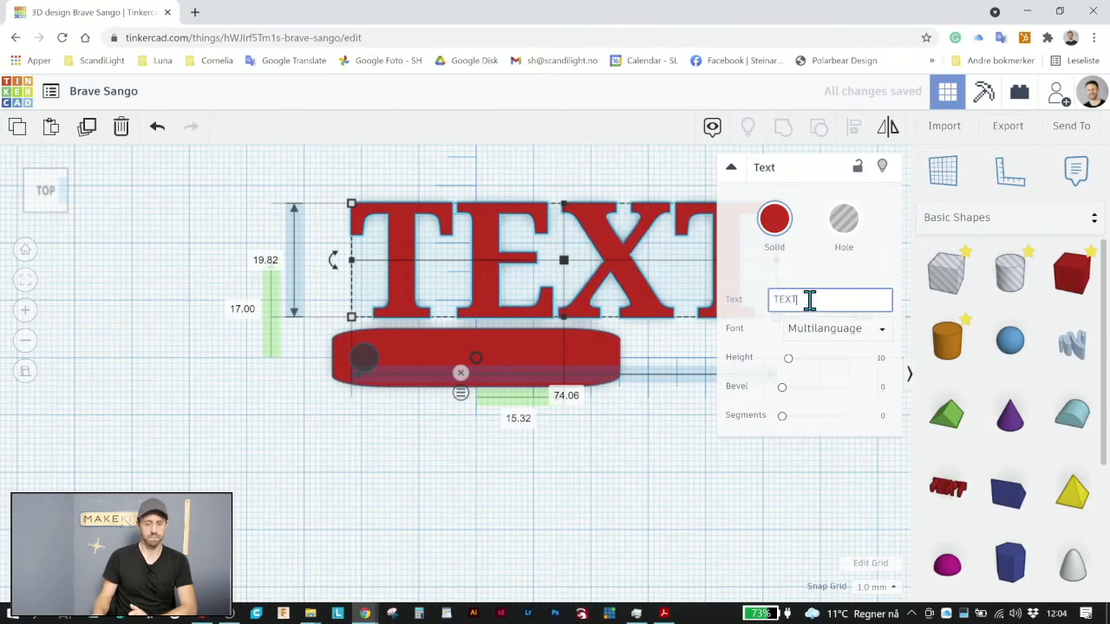
{"action": "key", "text": "BackSpace"}
{"action": "key", "text": "BackSpace"}
{"action": "key", "text": "BackSpace"}
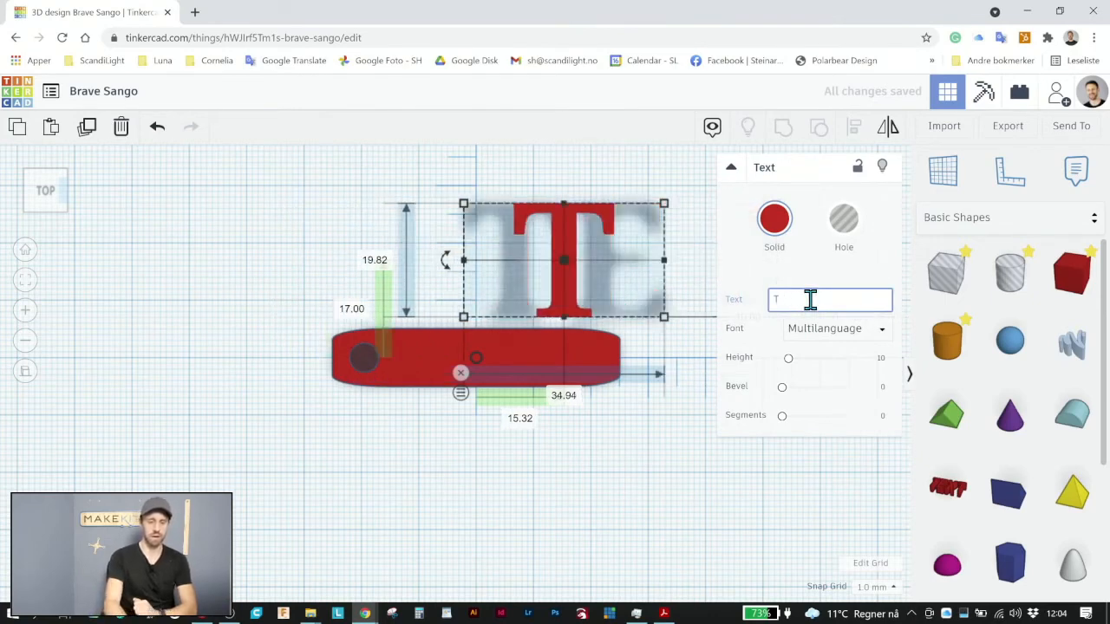
{"action": "key", "text": "BackSpace"}
{"action": "type", "text": "S"}
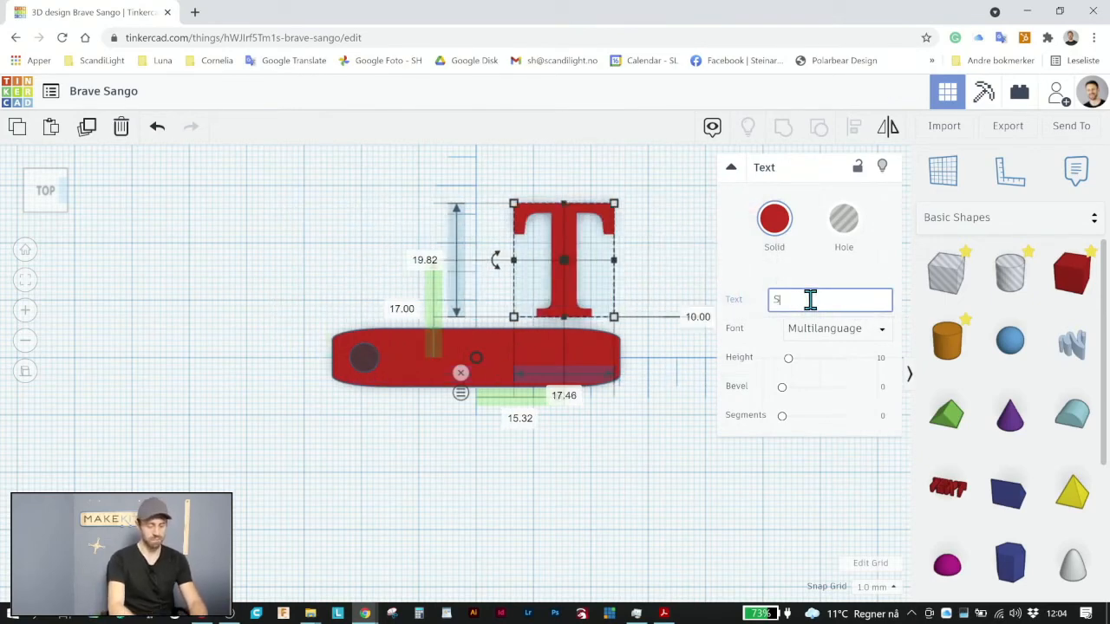
{"action": "type", "text": "teinar"}
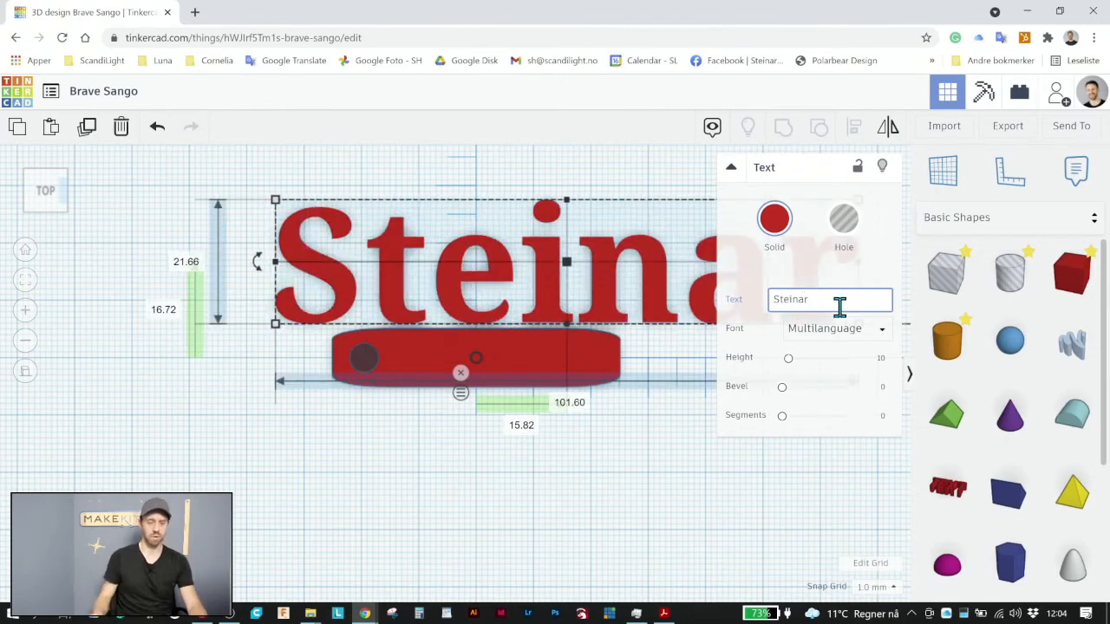
Change the name text's font to Sans and deselect it.
{"action": "left_click", "coordinate": [879, 335]}
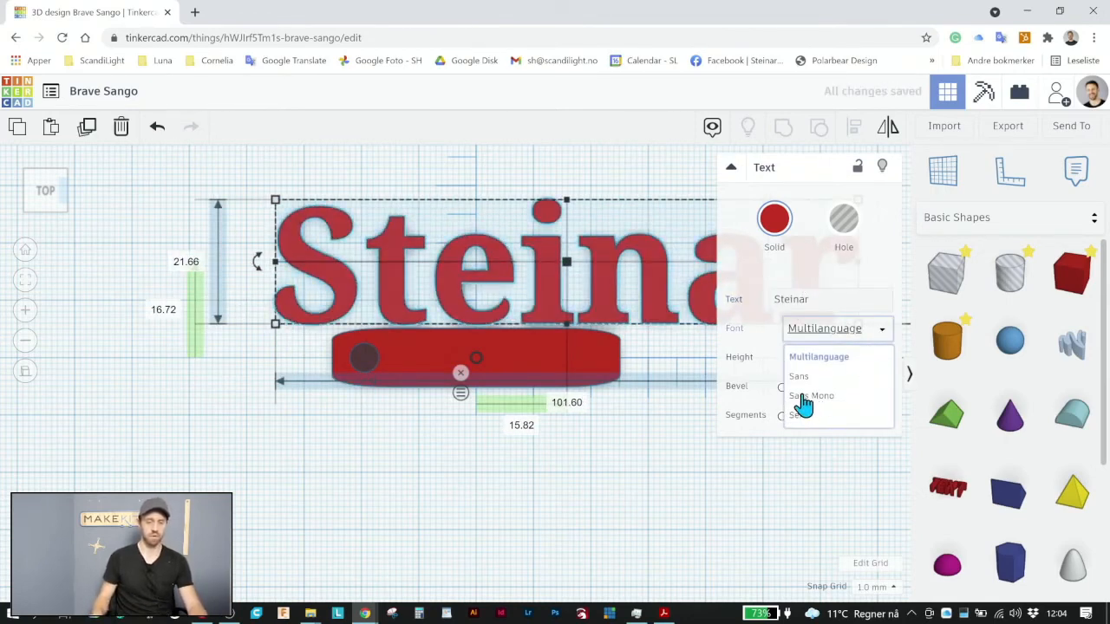
{"action": "left_click", "coordinate": [806, 379]}
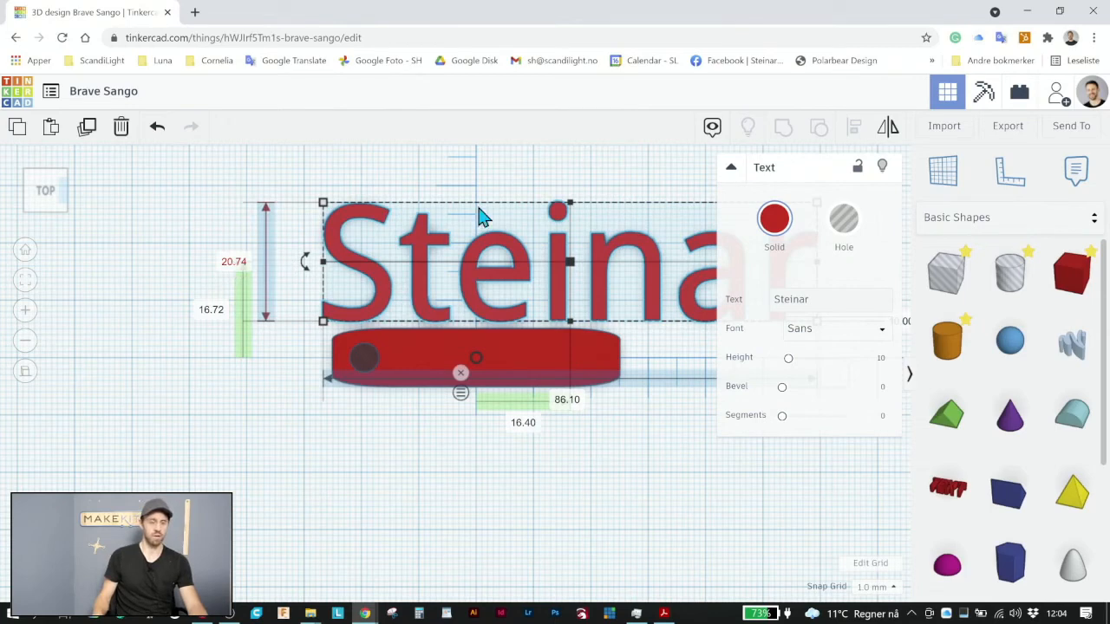
{"action": "left_click", "coordinate": [540, 206]}
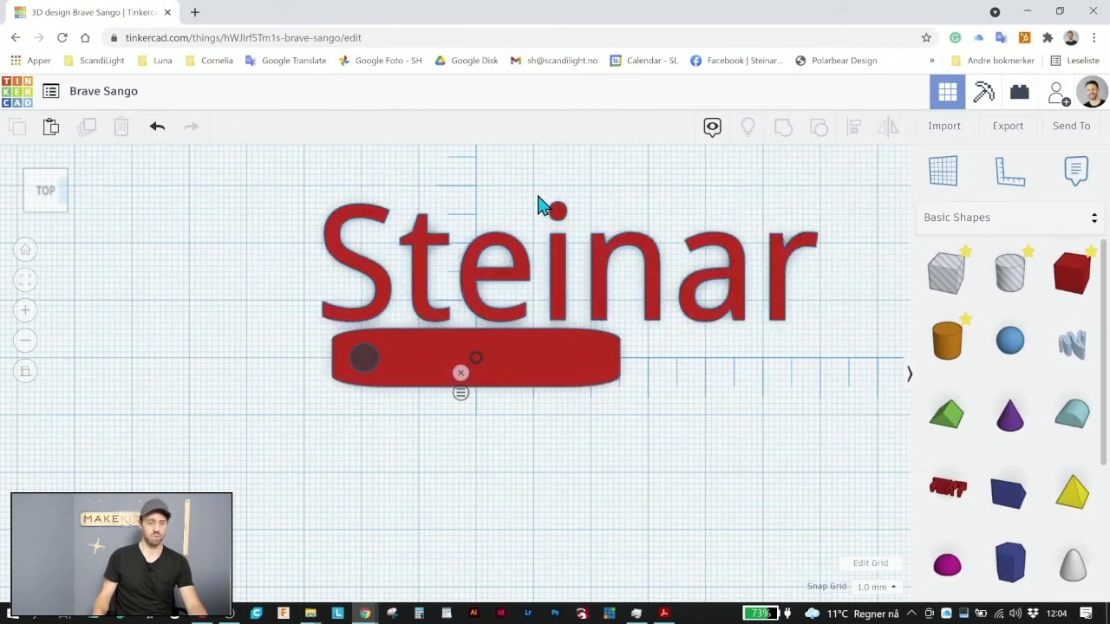
Set the name text's depth to 9 mm and narrow it to about 41 mm wide.
{"action": "left_click", "coordinate": [339, 242]}
{"action": "left_click", "coordinate": [234, 261]}
{"action": "type", "text": "9"}
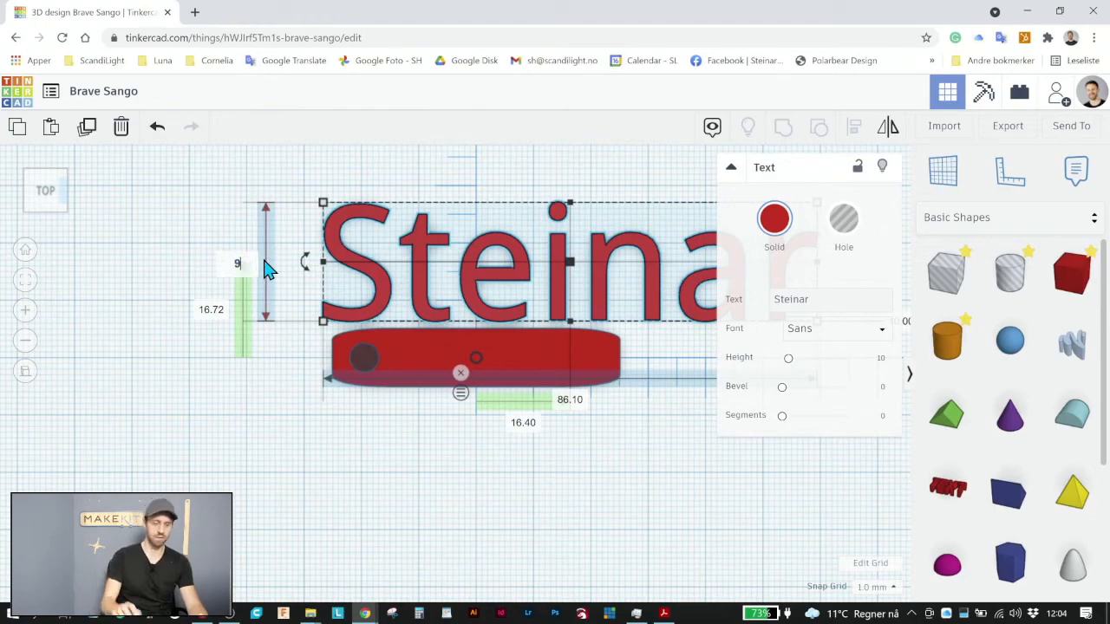
{"action": "key", "text": "Return"}
{"action": "scroll", "coordinate": [491, 332], "scroll_direction": "down", "scroll_amount": 3}
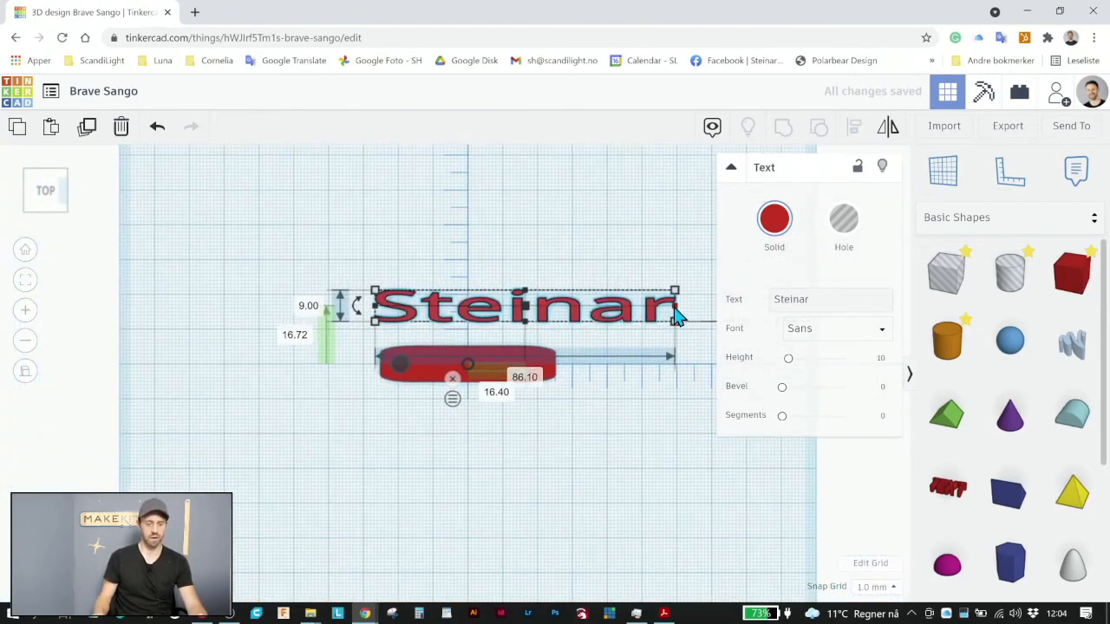
{"action": "left_click_drag", "start_coordinate": [668, 314], "coordinate": [515, 314]}
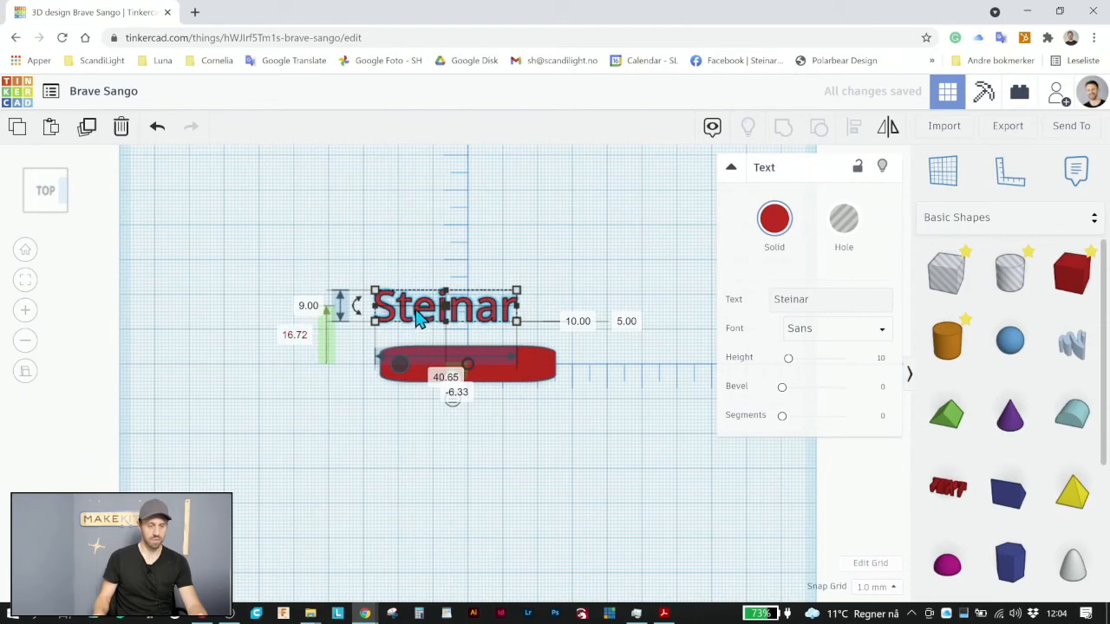
Shift the name text closer to the red bar and resize it to 36 mm wide by 8 mm deep.
{"action": "left_click_drag", "start_coordinate": [433, 321], "coordinate": [466, 333]}
{"action": "left_click_drag", "start_coordinate": [557, 329], "coordinate": [543, 330]}
{"action": "left_click", "coordinate": [351, 321]}
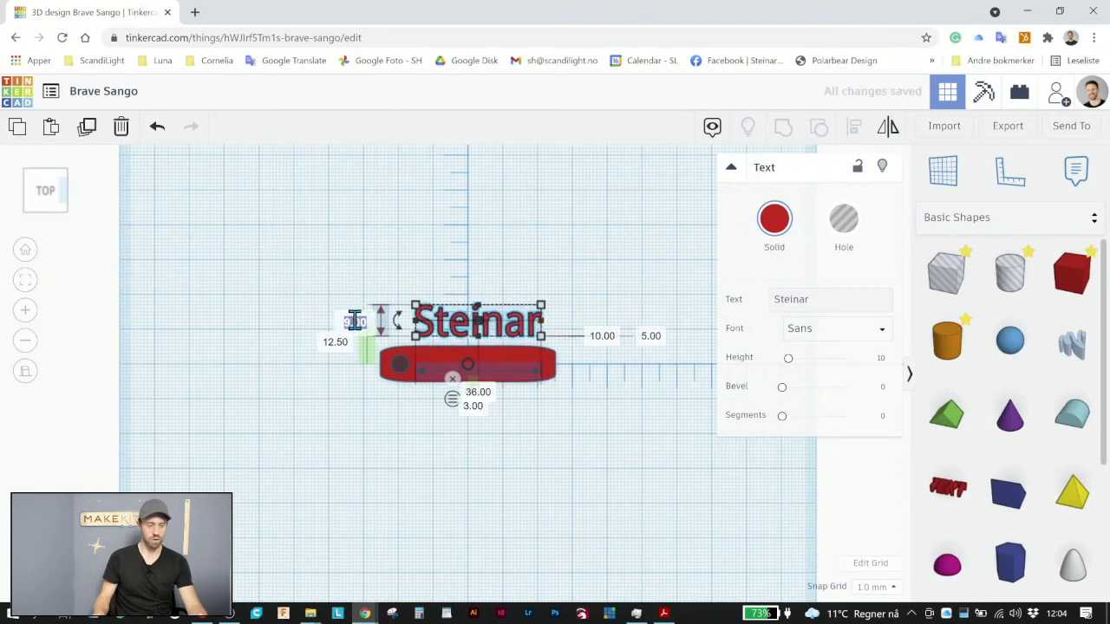
{"action": "type", "text": "8"}
{"action": "key", "text": "Return"}
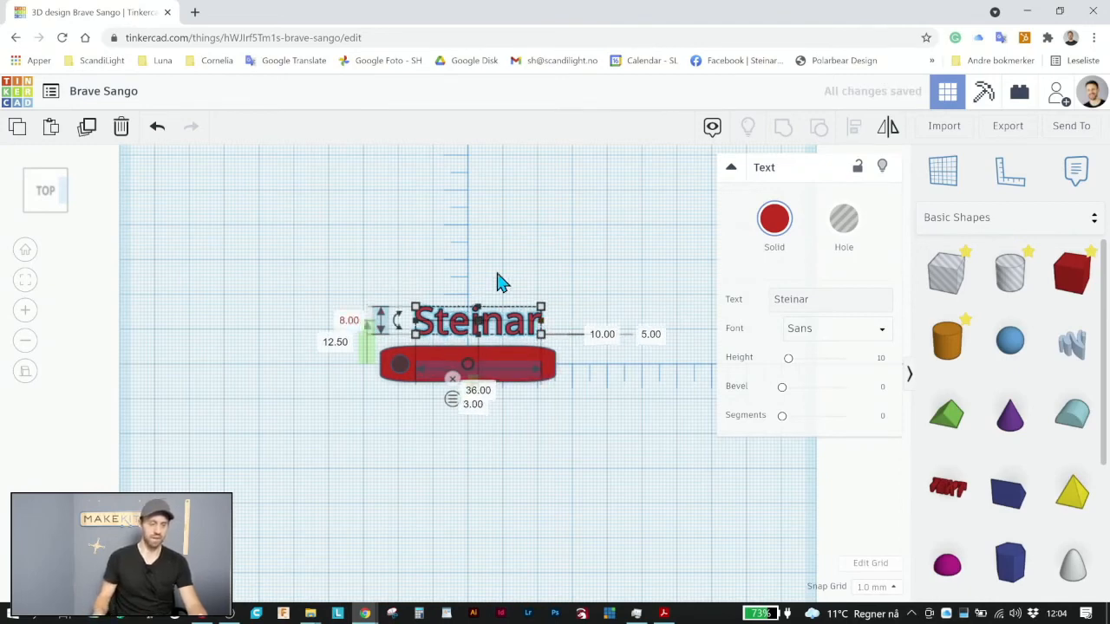
{"action": "left_click", "coordinate": [492, 330]}
Centre the name text front-to-back on the red bar by setting its ruler offset to 0 mm.
{"action": "scroll", "coordinate": [490, 333], "scroll_direction": "up", "scroll_amount": 1}
{"action": "scroll", "coordinate": [490, 338], "scroll_direction": "up", "scroll_amount": 4}
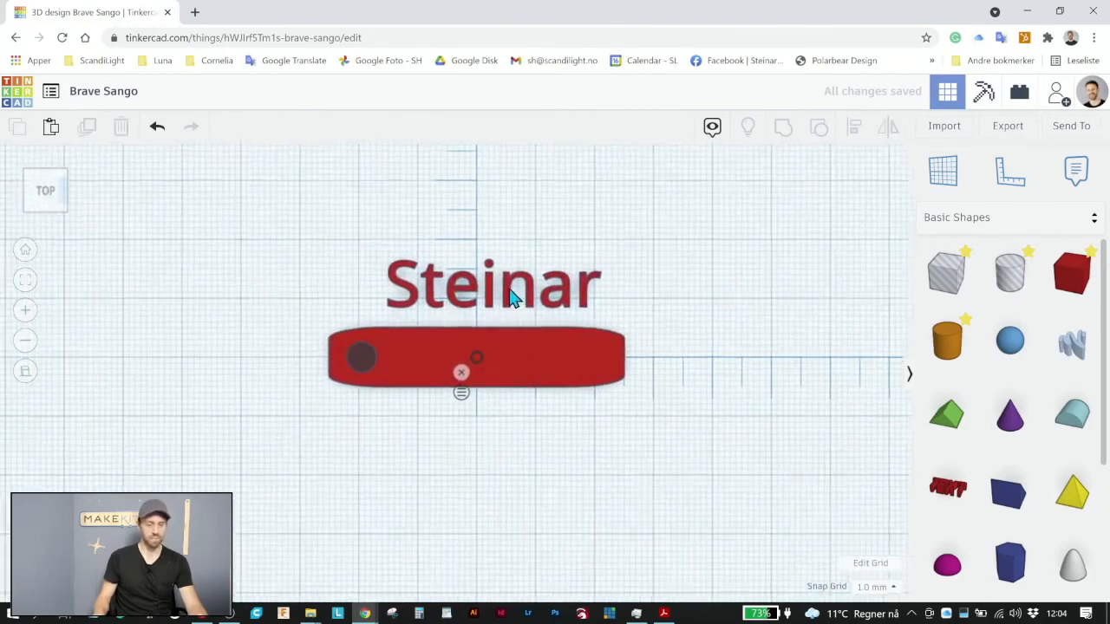
{"action": "left_click", "coordinate": [516, 286]}
{"action": "left_click", "coordinate": [253, 314]}
{"action": "right_click_drag", "start_coordinate": [531, 479], "coordinate": [525, 352]}
{"action": "right_click_drag", "start_coordinate": [519, 400], "coordinate": [522, 460]}
{"action": "left_click", "coordinate": [260, 403]}
{"action": "type", "text": "0"}
{"action": "key", "text": "Return"}
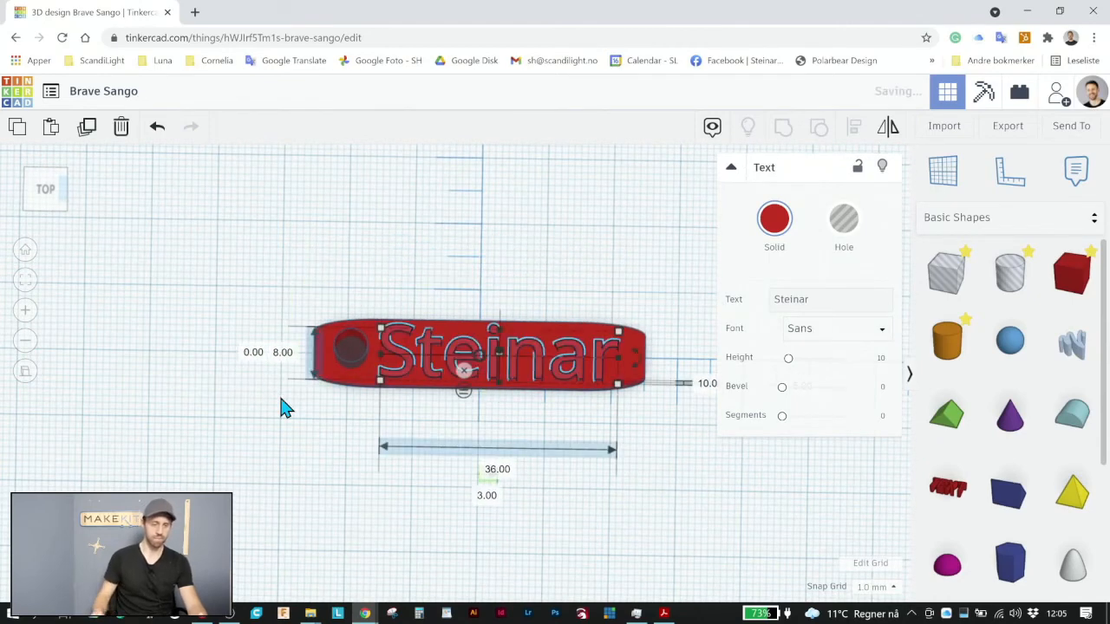
{"action": "left_click", "coordinate": [604, 483]}
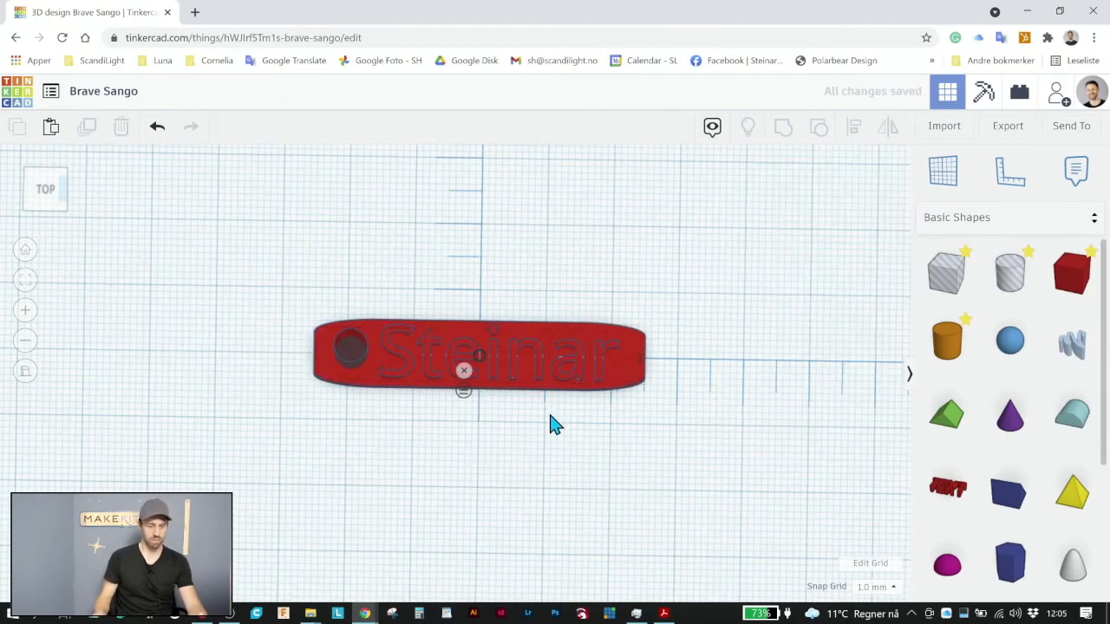
Change the name text's solid colour to a medium blue preset and deselect it.
{"action": "left_click", "coordinate": [398, 357]}
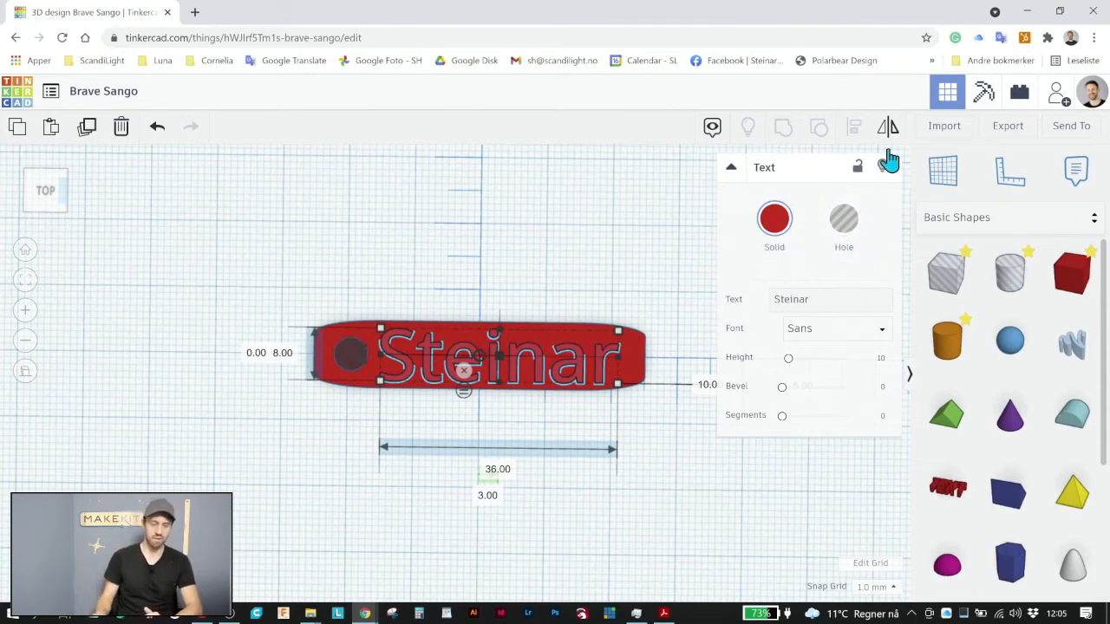
{"action": "left_click", "coordinate": [589, 319]}
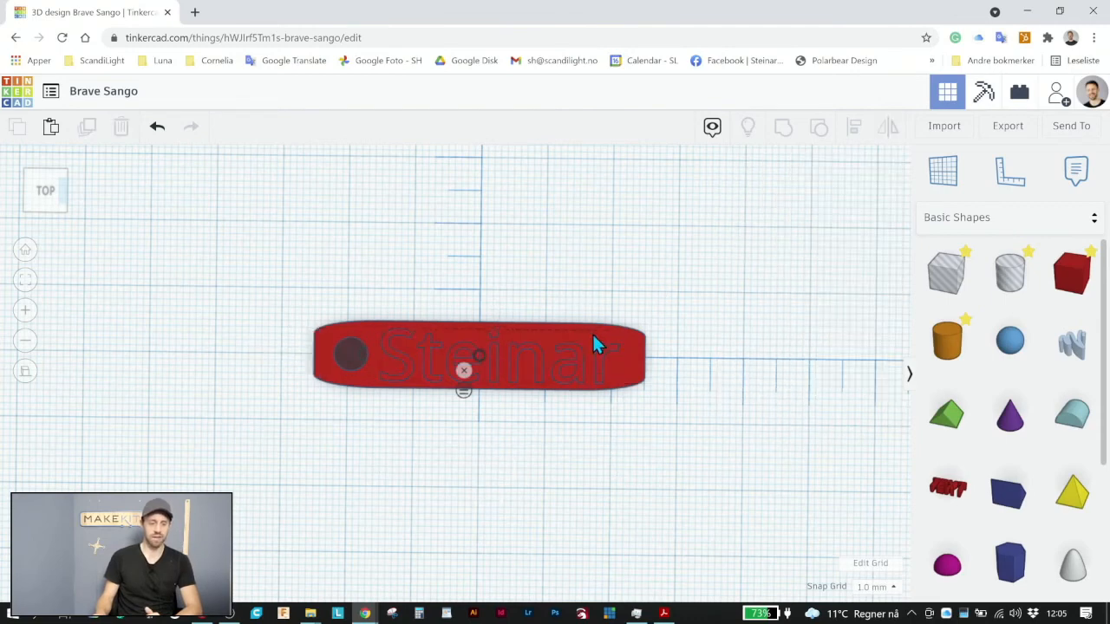
{"action": "mouse_move", "coordinate": [589, 382]}
{"action": "right_mouse_down"}
{"action": "mouse_move", "coordinate": [584, 404]}
{"action": "mouse_move", "coordinate": [593, 396]}
{"action": "mouse_move", "coordinate": [578, 364]}
{"action": "right_mouse_up"}
{"action": "left_click", "coordinate": [579, 362]}
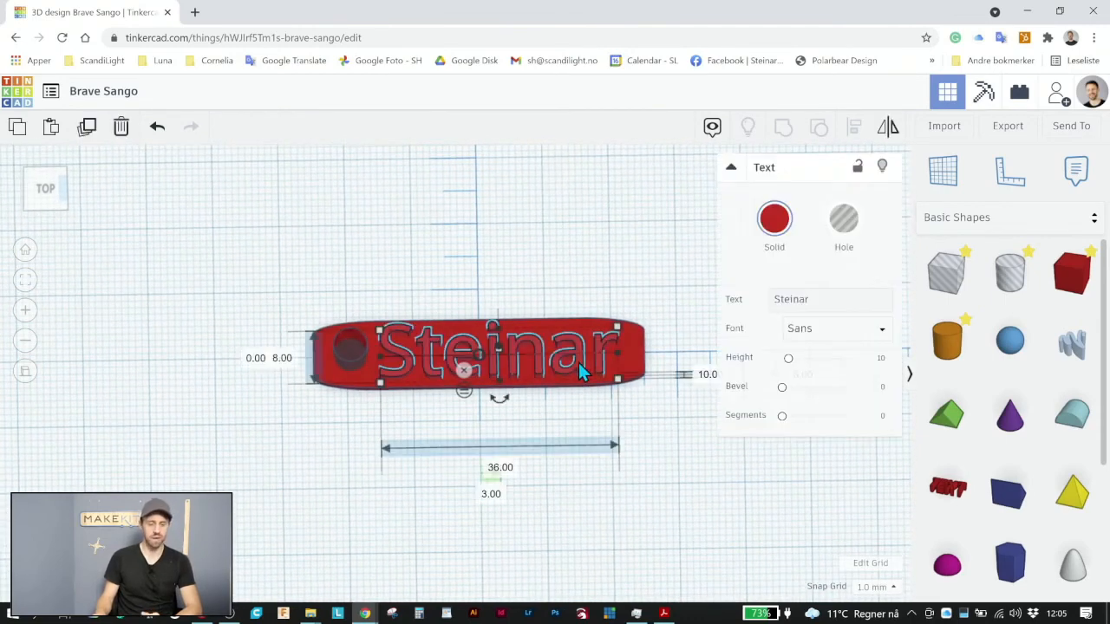
{"action": "left_click", "coordinate": [779, 228]}
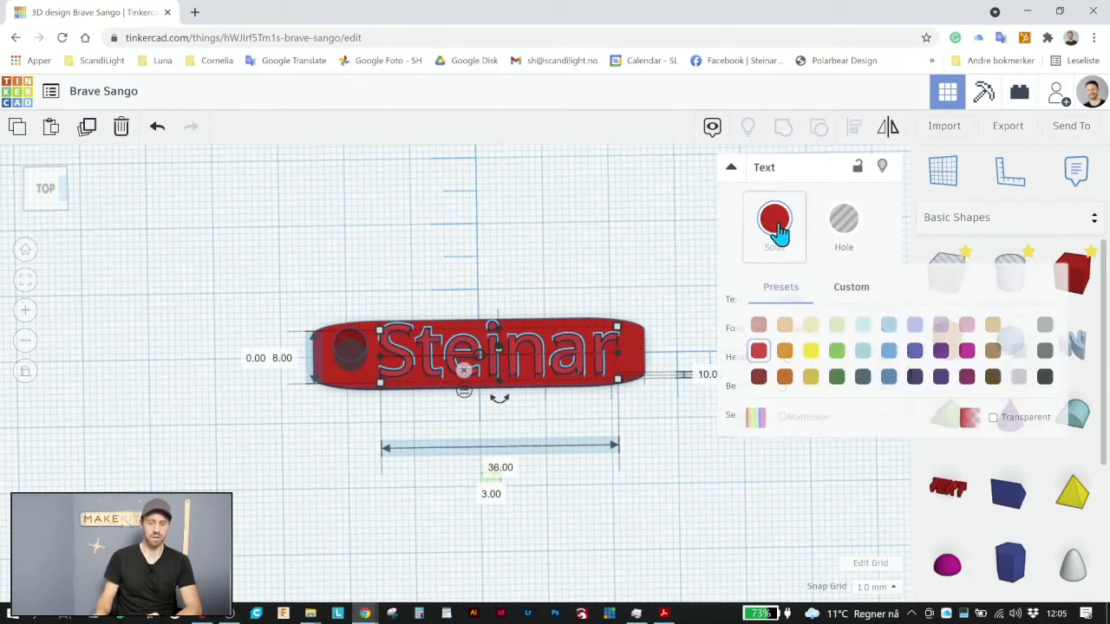
{"action": "left_click", "coordinate": [891, 353]}
{"action": "left_click", "coordinate": [563, 227]}
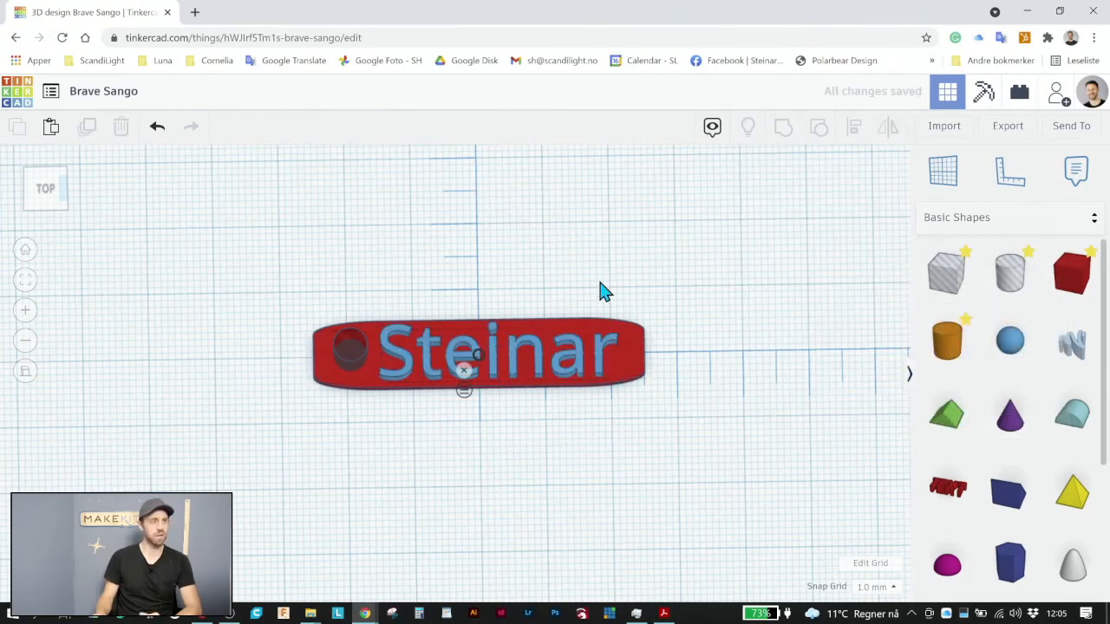
{"action": "right_click_drag", "start_coordinate": [614, 270], "coordinate": [613, 278]}
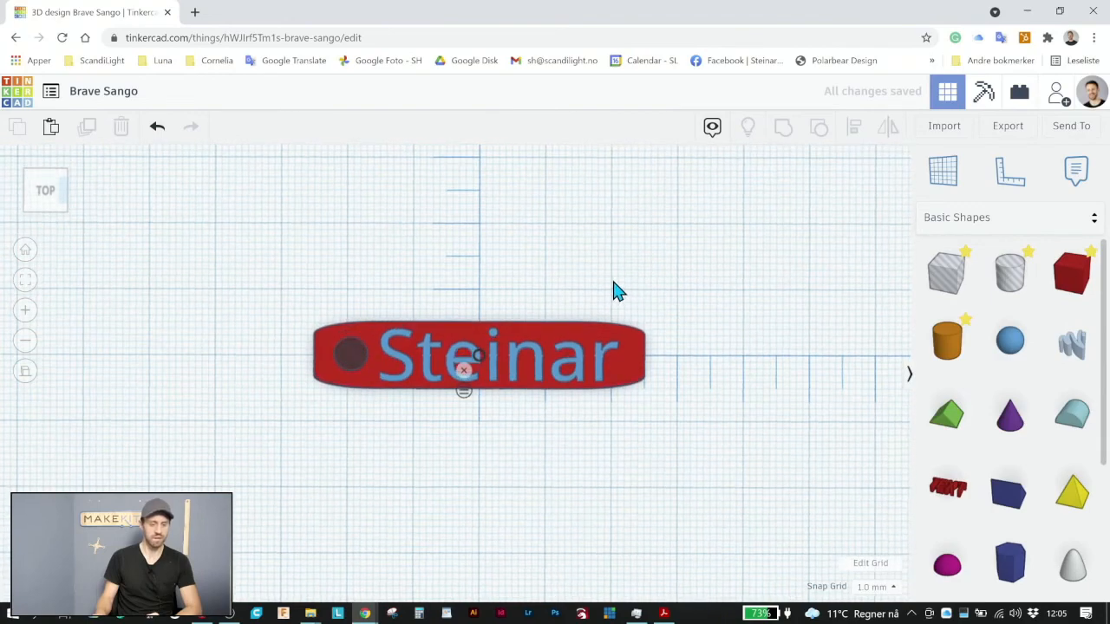
Select the name text and switch the ruler to measure from its endpoint instead of its midpoint.
{"action": "right_click_drag", "start_coordinate": [531, 367], "coordinate": [564, 333]}
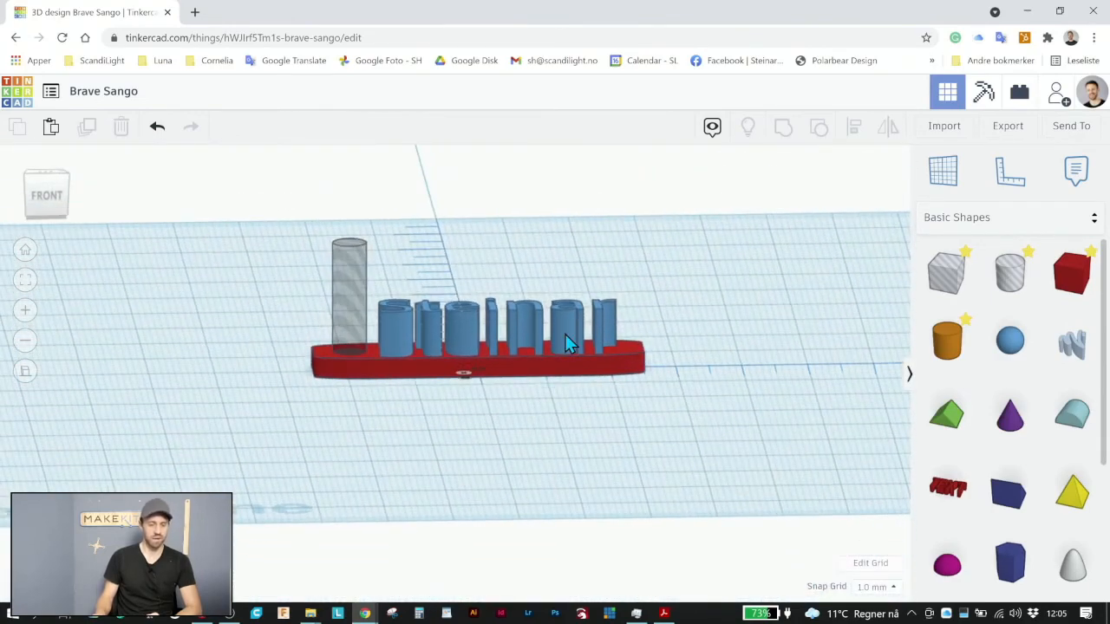
{"action": "left_click", "coordinate": [564, 338]}
{"action": "left_click", "coordinate": [636, 369]}
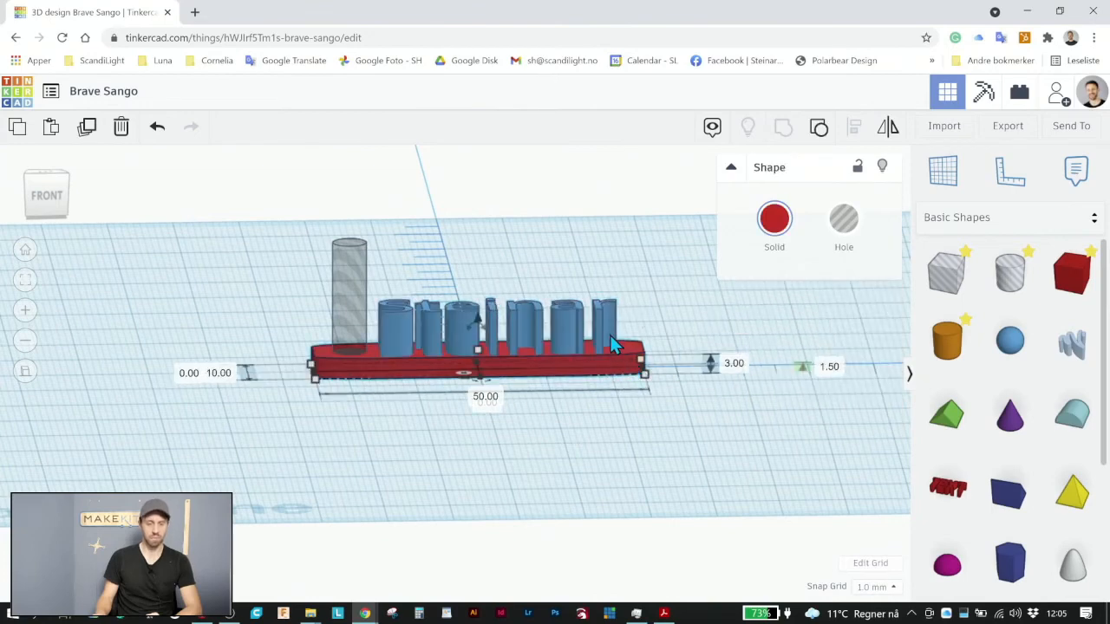
{"action": "left_click", "coordinate": [569, 330]}
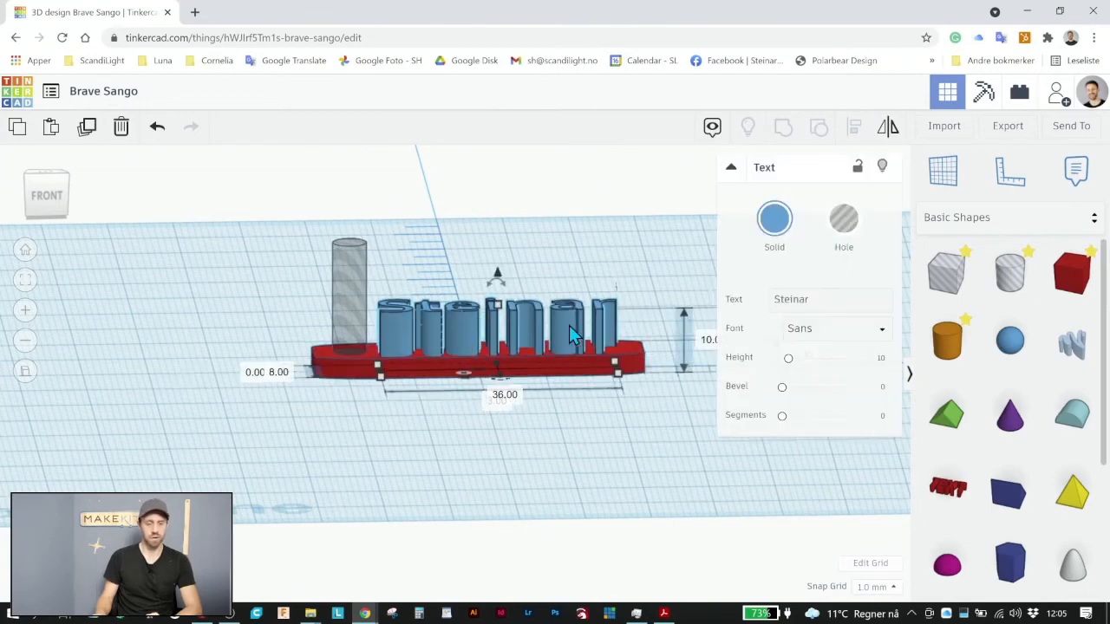
{"action": "scroll", "coordinate": [614, 412], "scroll_direction": "down", "scroll_amount": 3}
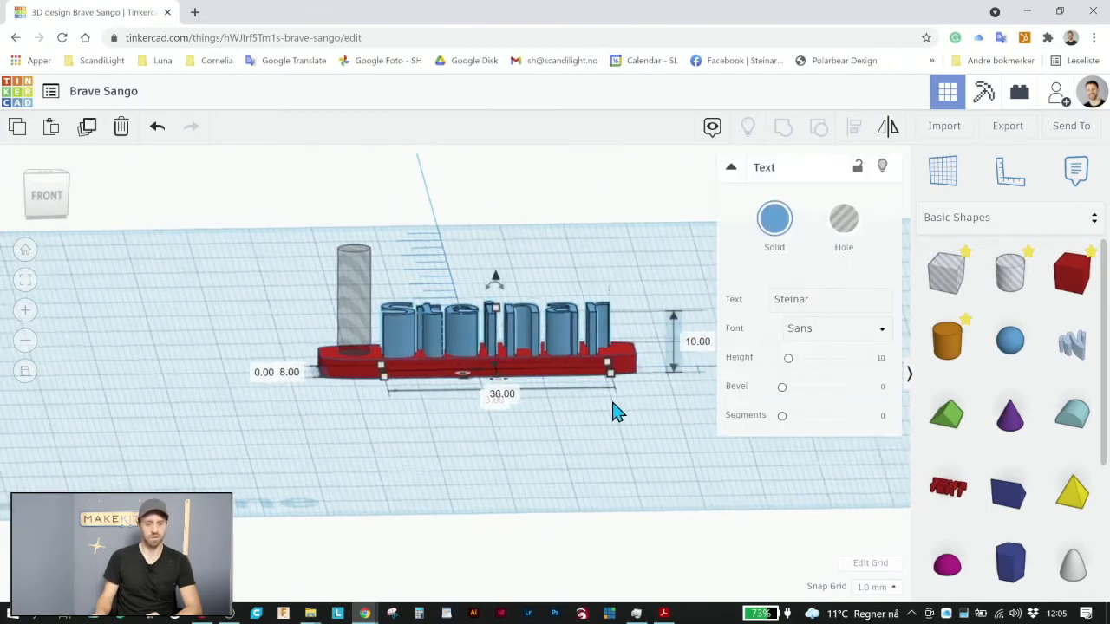
{"action": "scroll", "coordinate": [693, 355], "scroll_direction": "up", "scroll_amount": 1}
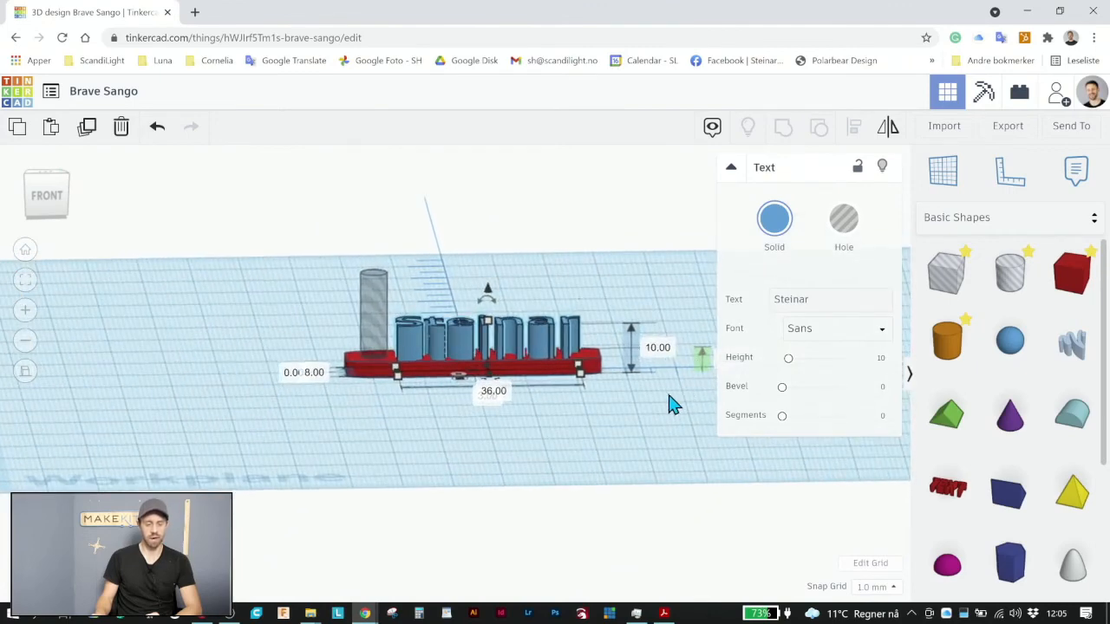
{"action": "scroll", "coordinate": [685, 395], "scroll_direction": "down", "scroll_amount": 2}
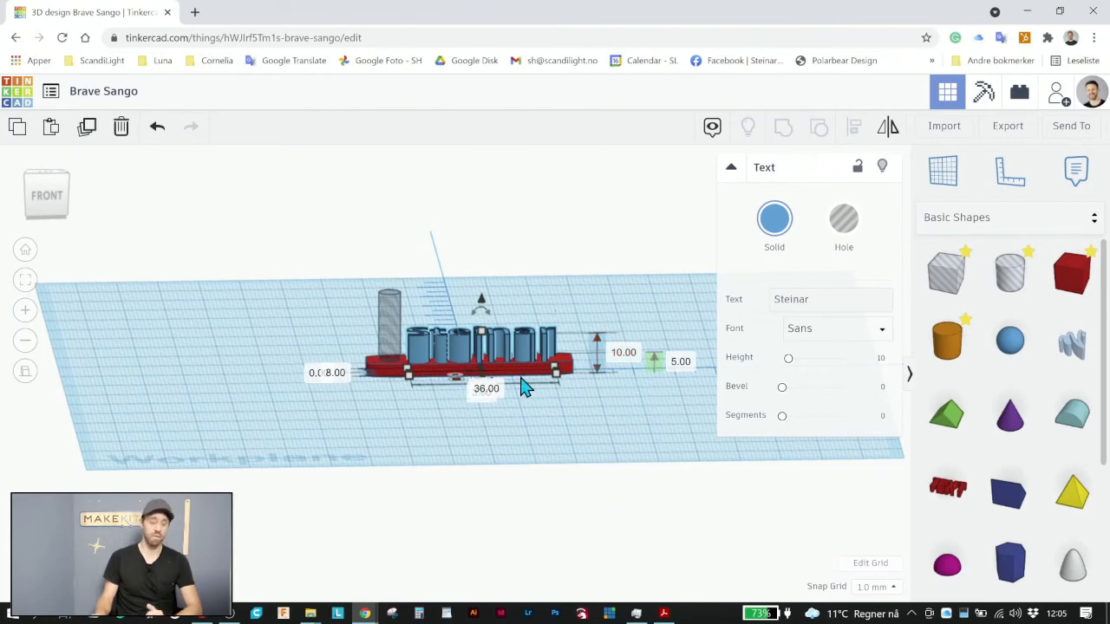
{"action": "right_click_drag", "start_coordinate": [589, 396], "coordinate": [565, 466]}
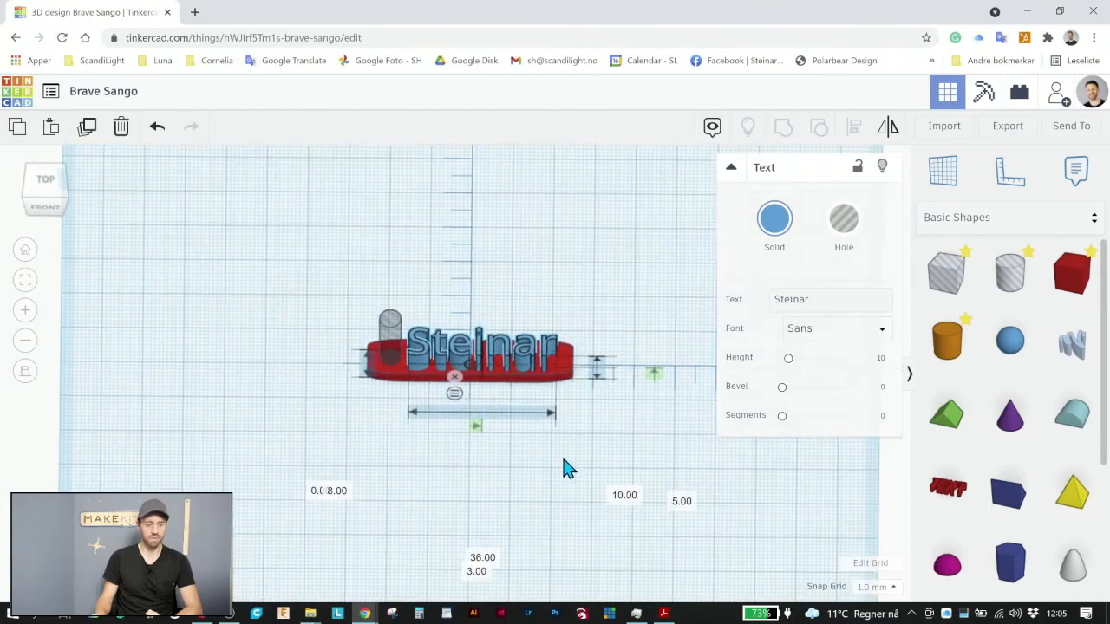
{"action": "left_click", "coordinate": [454, 395]}
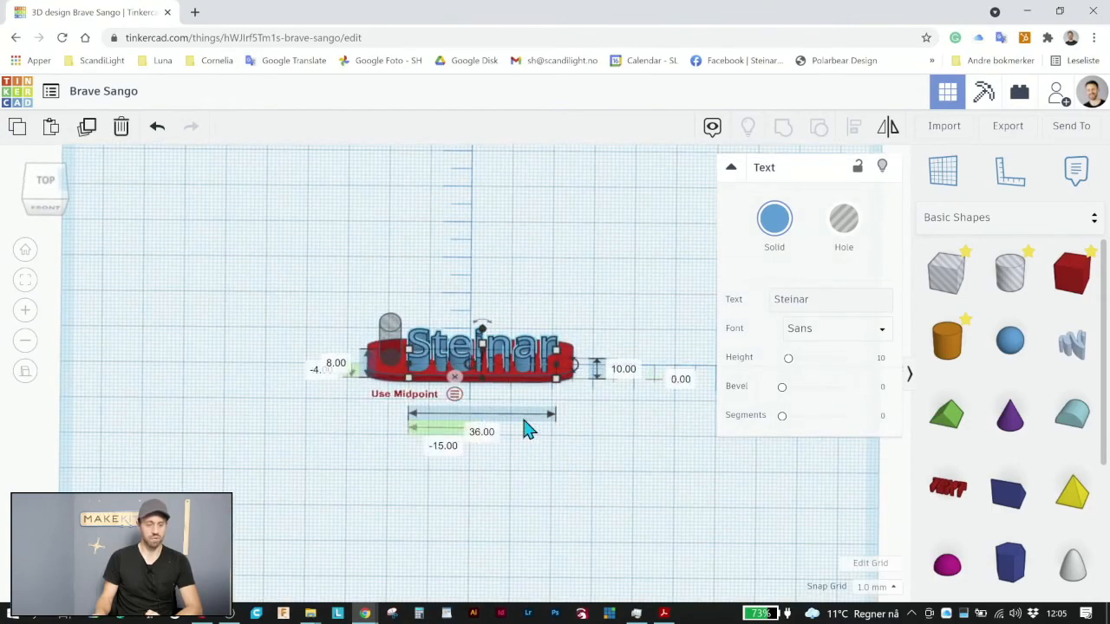
Set the name text's height to 5 mm.
{"action": "right_click_drag", "start_coordinate": [680, 462], "coordinate": [664, 377]}
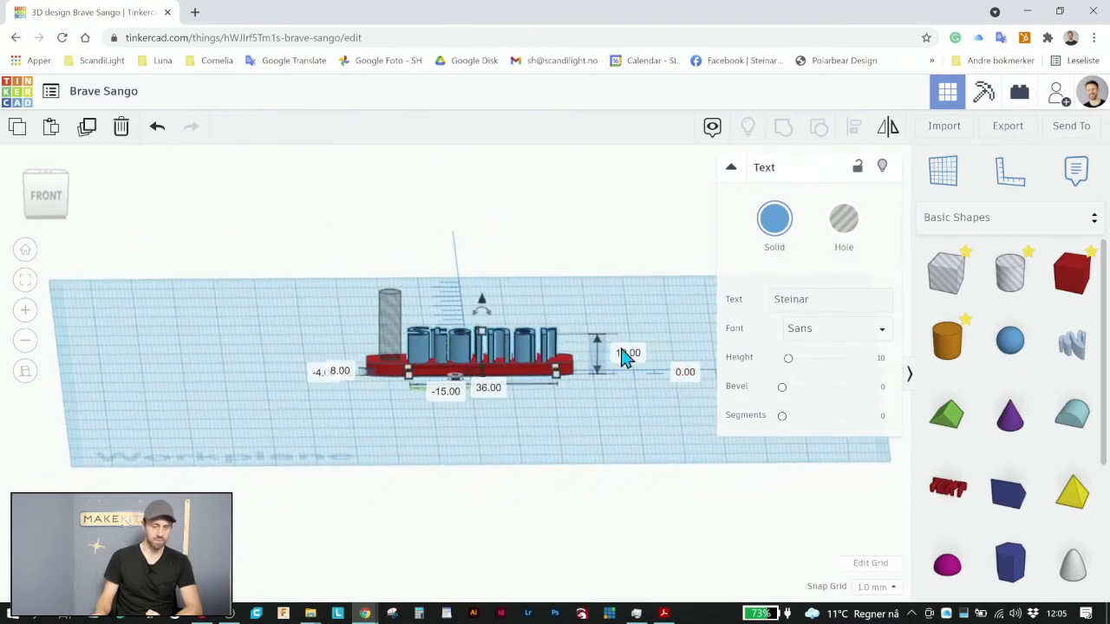
{"action": "left_click", "coordinate": [629, 351]}
{"action": "type", "text": "5"}
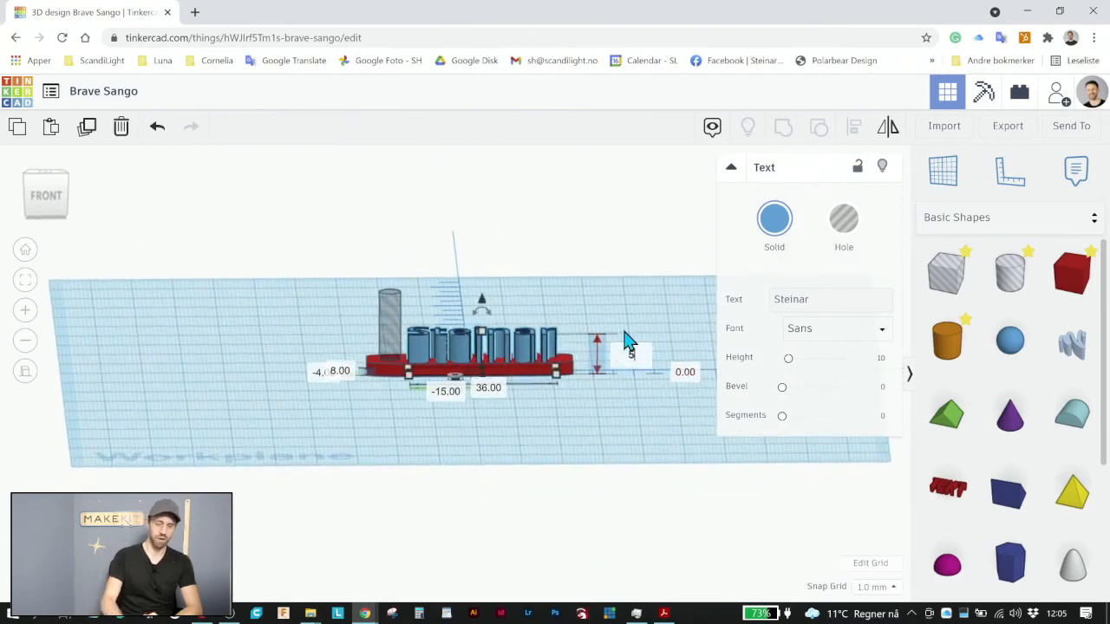
{"action": "key", "text": "Return"}
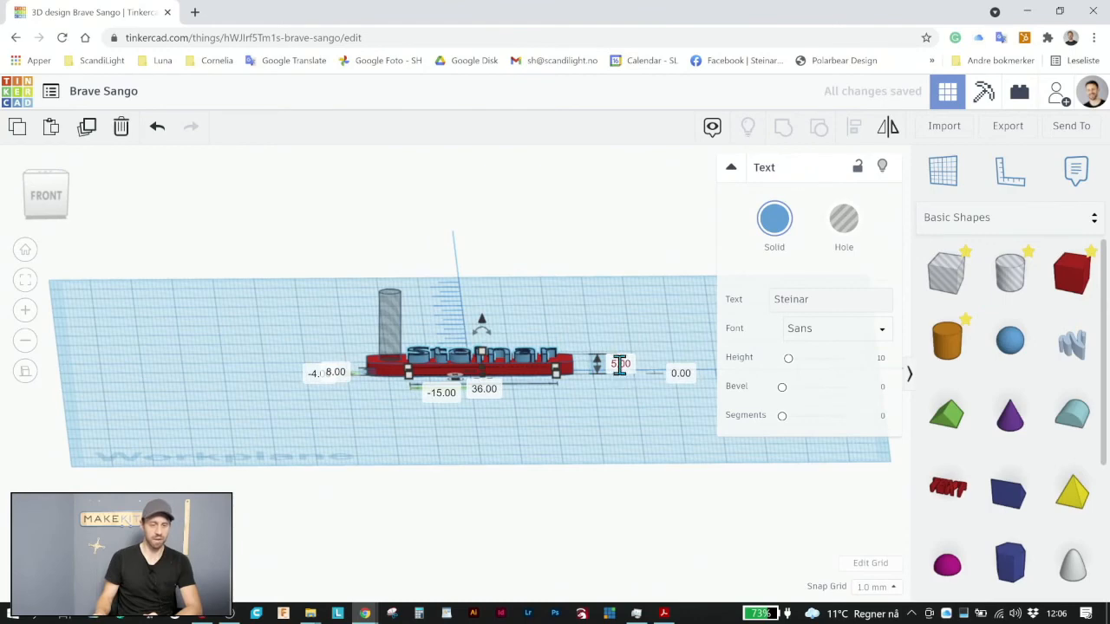
Set the name text's height to 4.5 mm and deselect it.
{"action": "left_click", "coordinate": [618, 365]}
{"action": "type", "text": "4,"}
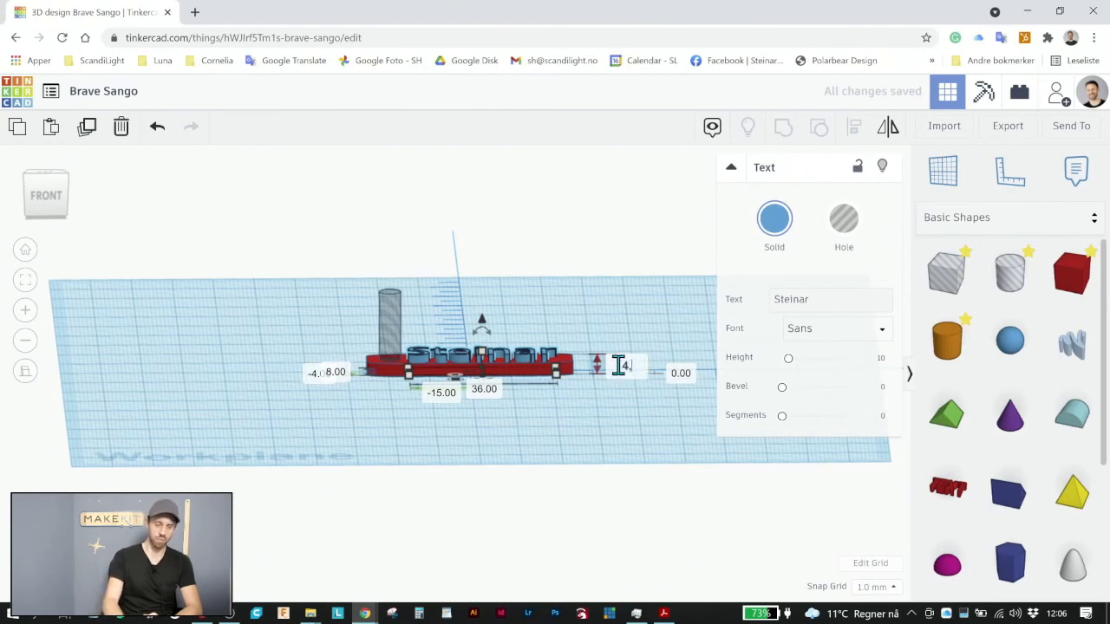
{"action": "type", "text": "5"}
{"action": "key", "text": "Return"}
{"action": "left_click", "coordinate": [606, 300]}
Examine the tag from above and from the side, checking how the name text and hole cylinder sit on the red bar.
{"action": "right_click_drag", "start_coordinate": [492, 378], "coordinate": [482, 465]}
{"action": "scroll", "coordinate": [479, 403], "scroll_direction": "up", "scroll_amount": 1}
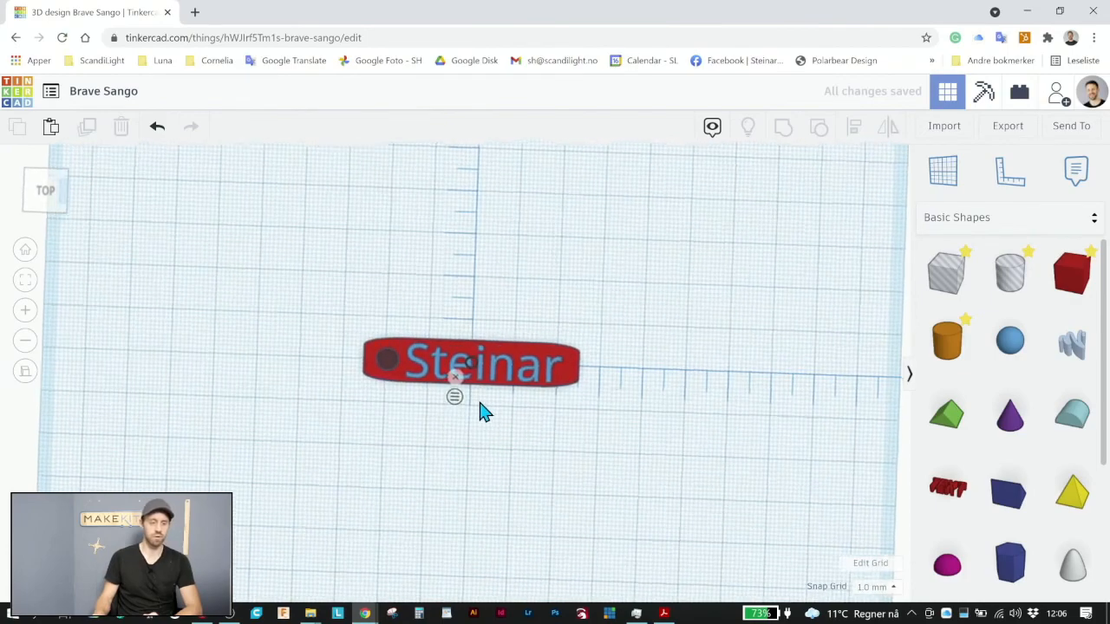
{"action": "scroll", "coordinate": [483, 413], "scroll_direction": "up", "scroll_amount": 5}
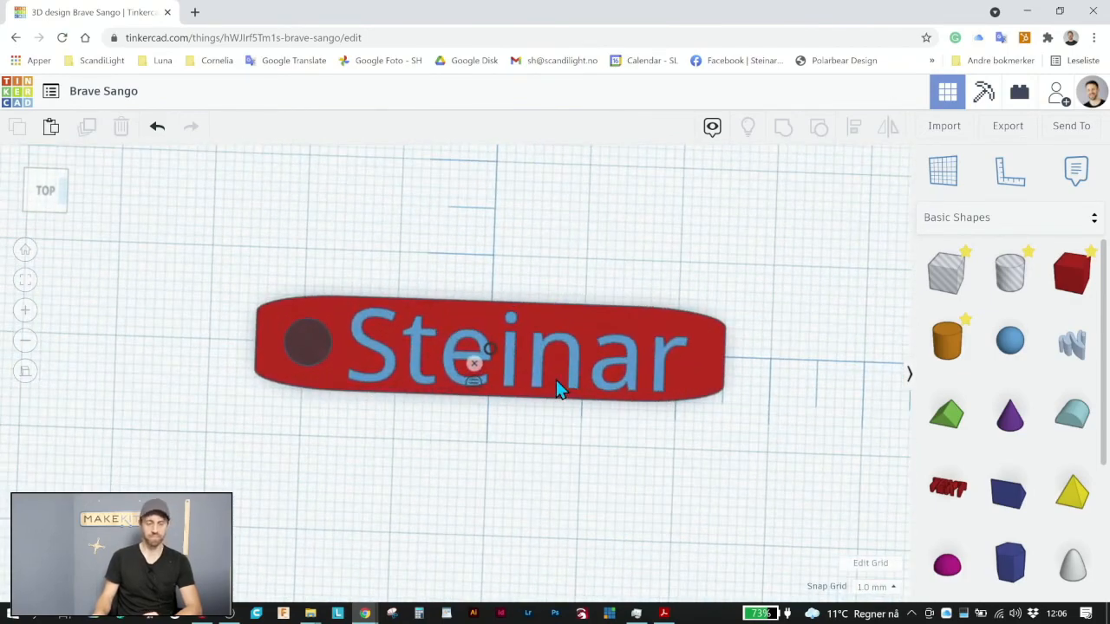
{"action": "right_click_drag", "start_coordinate": [488, 411], "coordinate": [525, 286]}
{"action": "right_click_drag", "start_coordinate": [492, 349], "coordinate": [490, 443]}
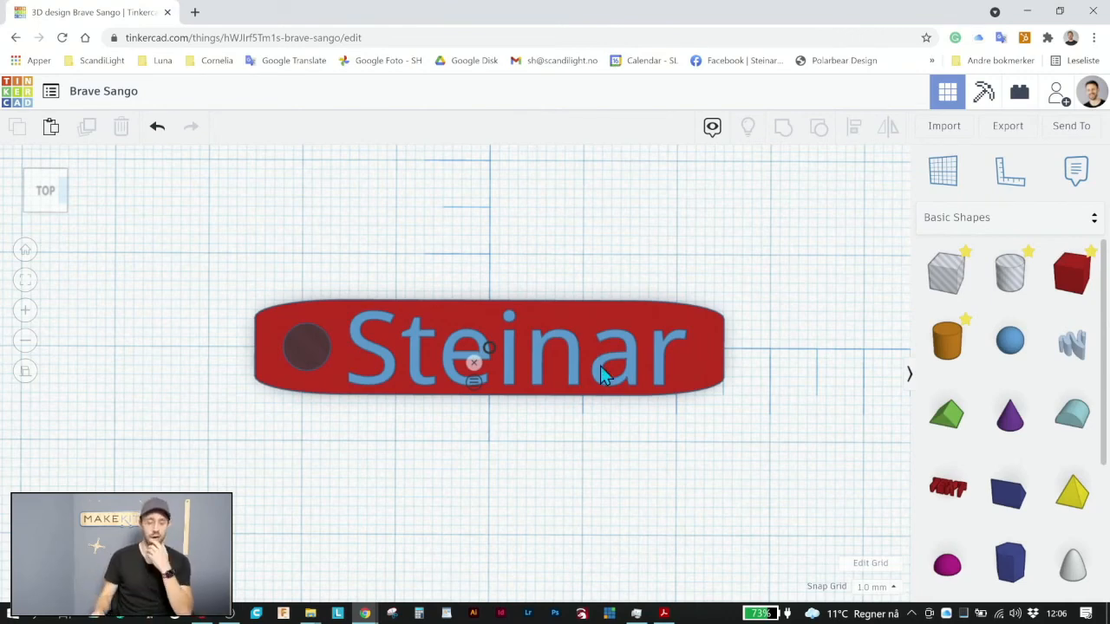
{"action": "left_click", "coordinate": [713, 354]}
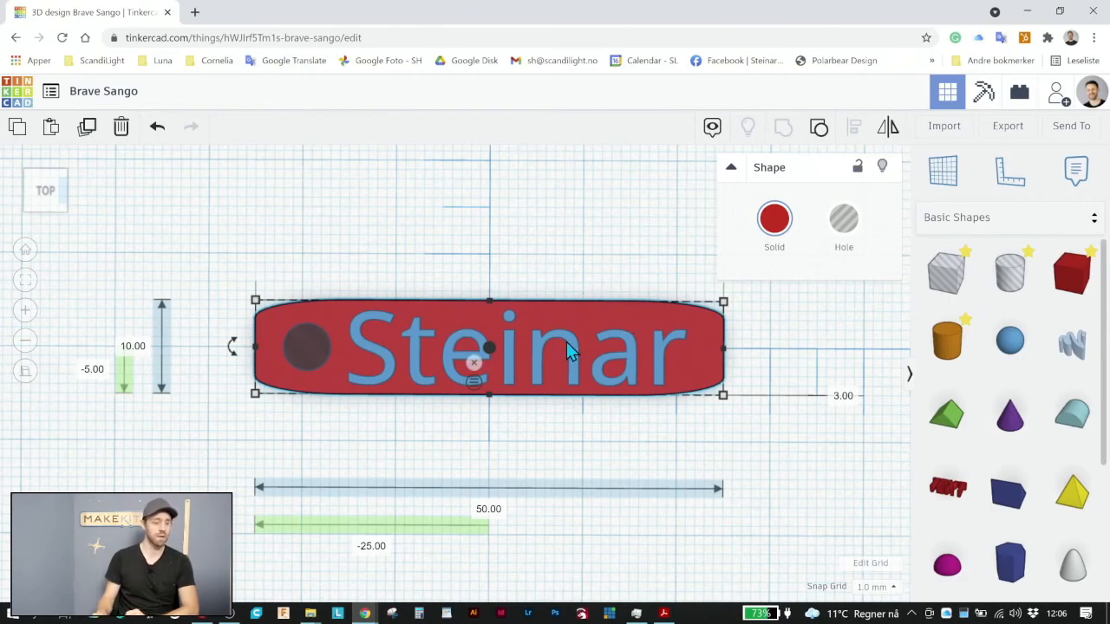
{"action": "scroll", "coordinate": [567, 350], "scroll_direction": "down", "scroll_amount": 5}
{"action": "left_click", "coordinate": [654, 448]}
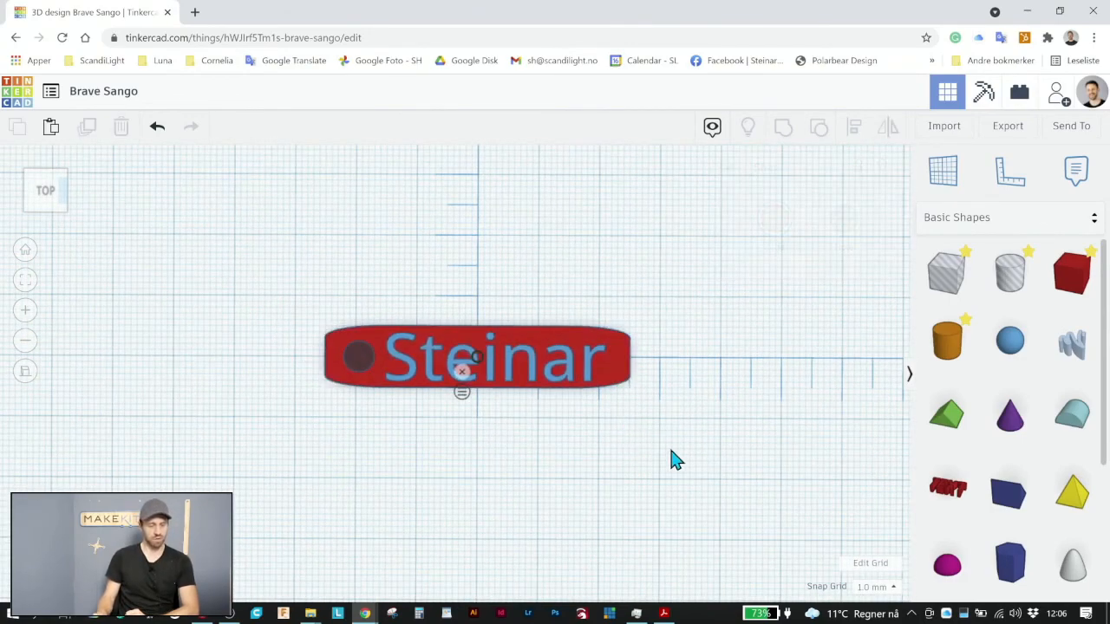
Group the red bar, hole cylinder and name text into one shape so the hole is cut, and deselect it.
{"action": "left_click_drag", "start_coordinate": [689, 457], "coordinate": [283, 256]}
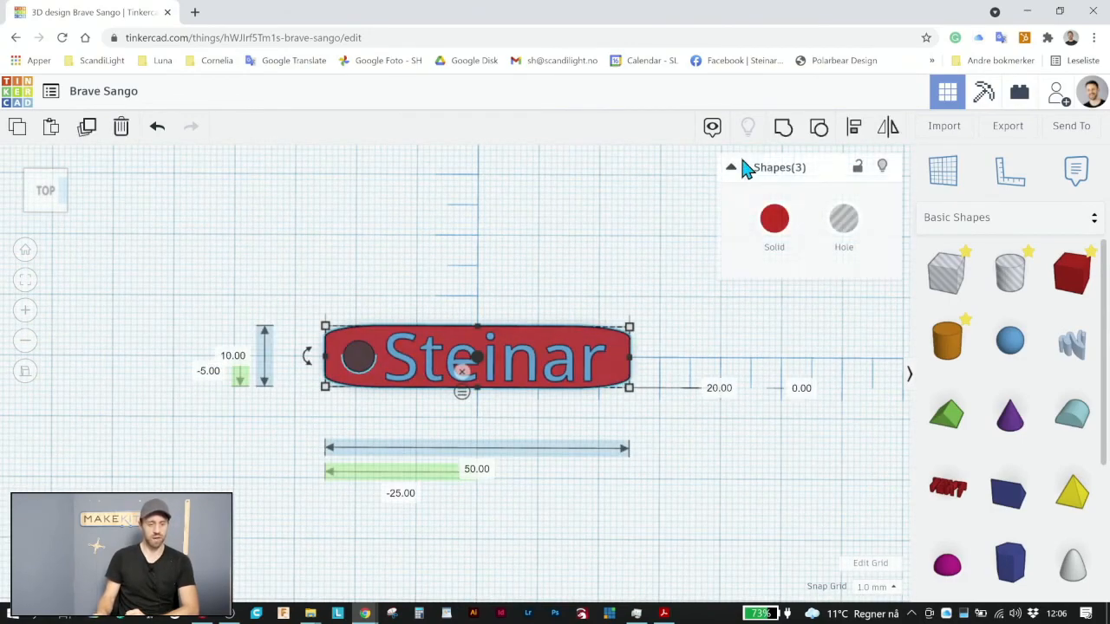
{"action": "left_click", "coordinate": [784, 135]}
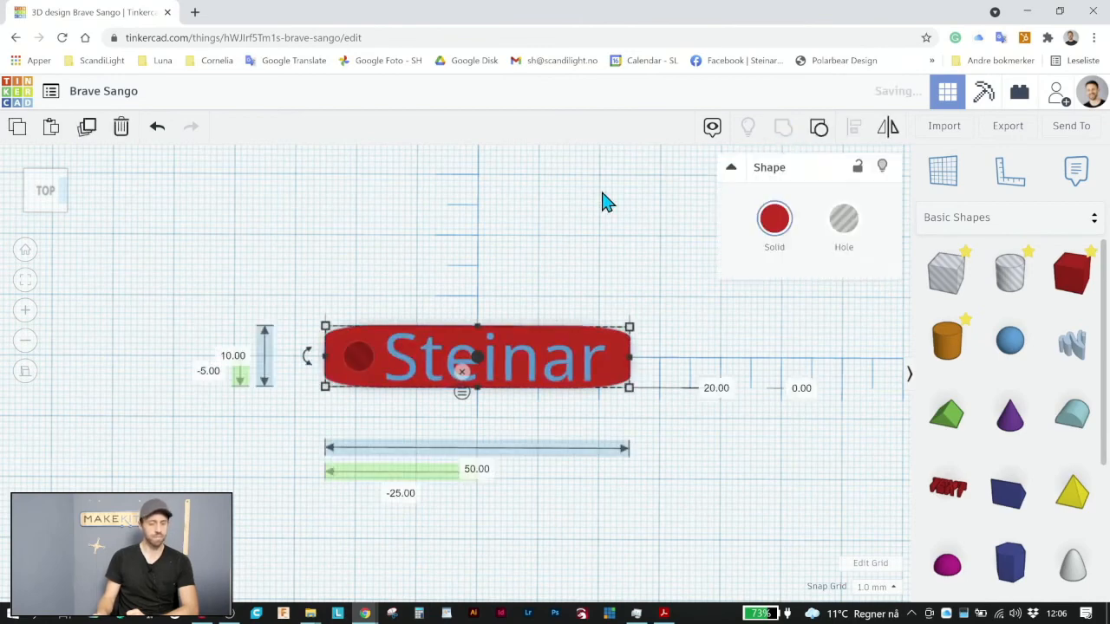
{"action": "left_click", "coordinate": [568, 260]}
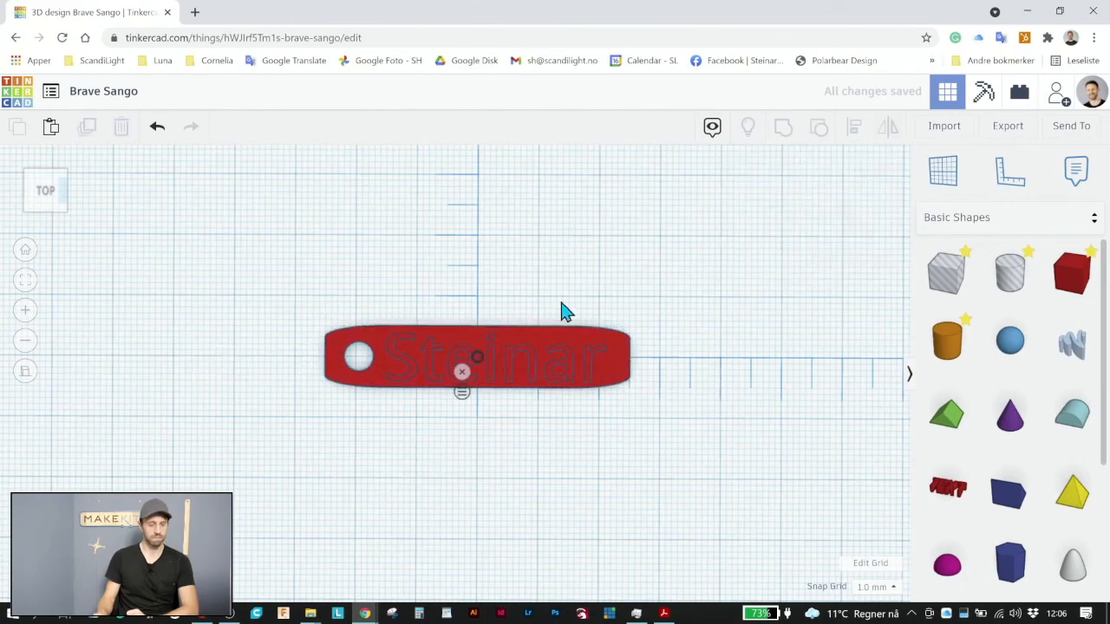
{"action": "right_click_drag", "start_coordinate": [552, 376], "coordinate": [642, 294]}
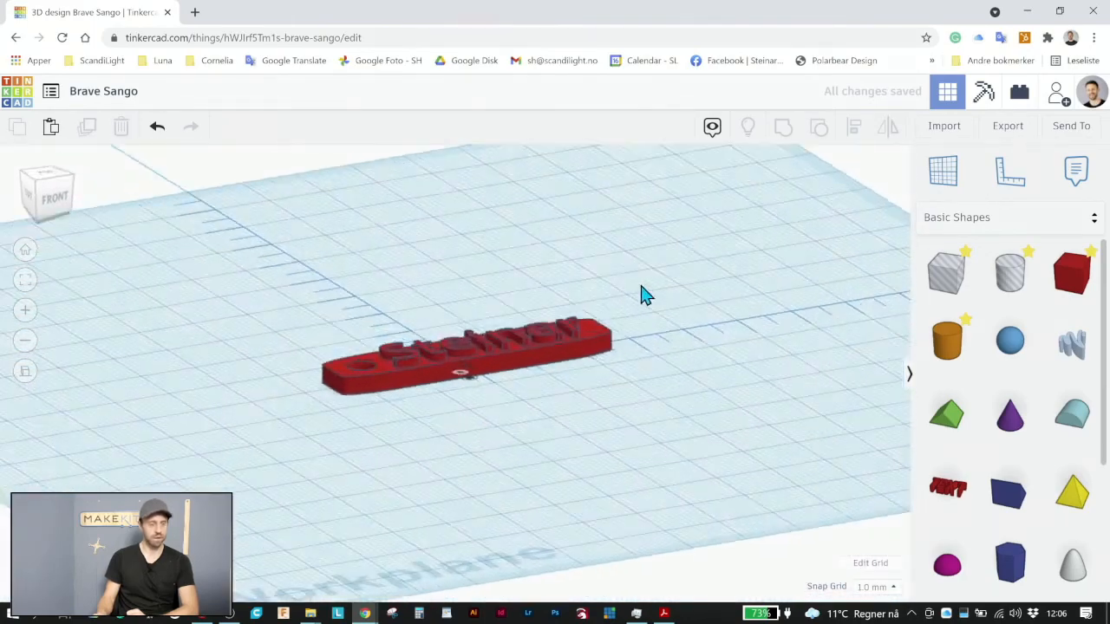
{"action": "scroll", "coordinate": [425, 408], "scroll_direction": "up", "scroll_amount": 5}
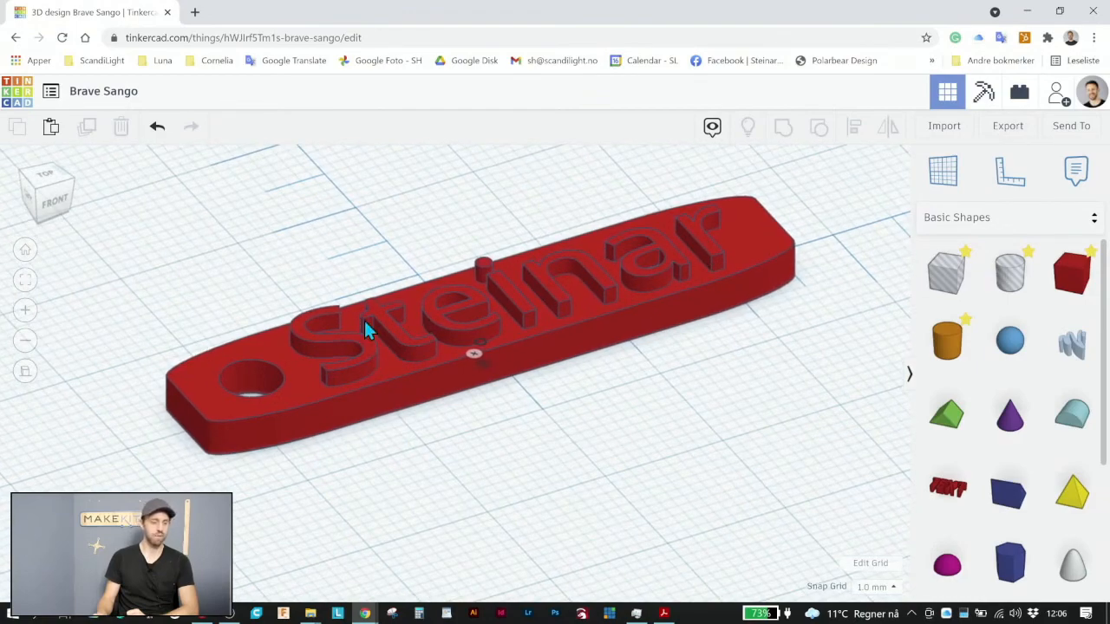
Export everything in the design as an .SVG file for laser cutting.
{"action": "left_click", "coordinate": [1010, 127]}
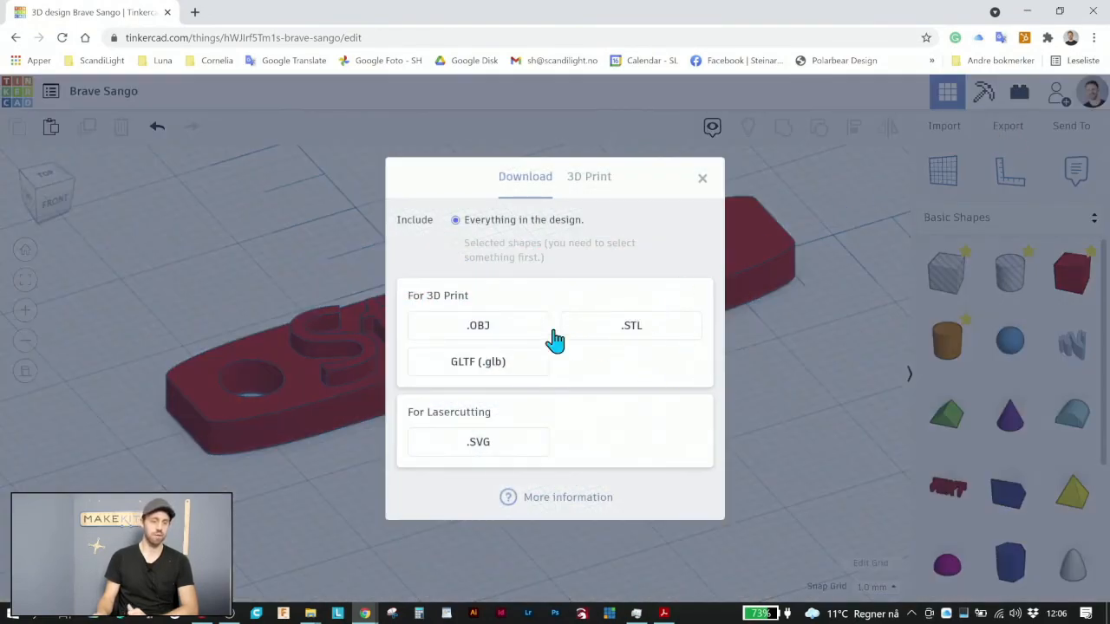
{"action": "left_click", "coordinate": [637, 338]}
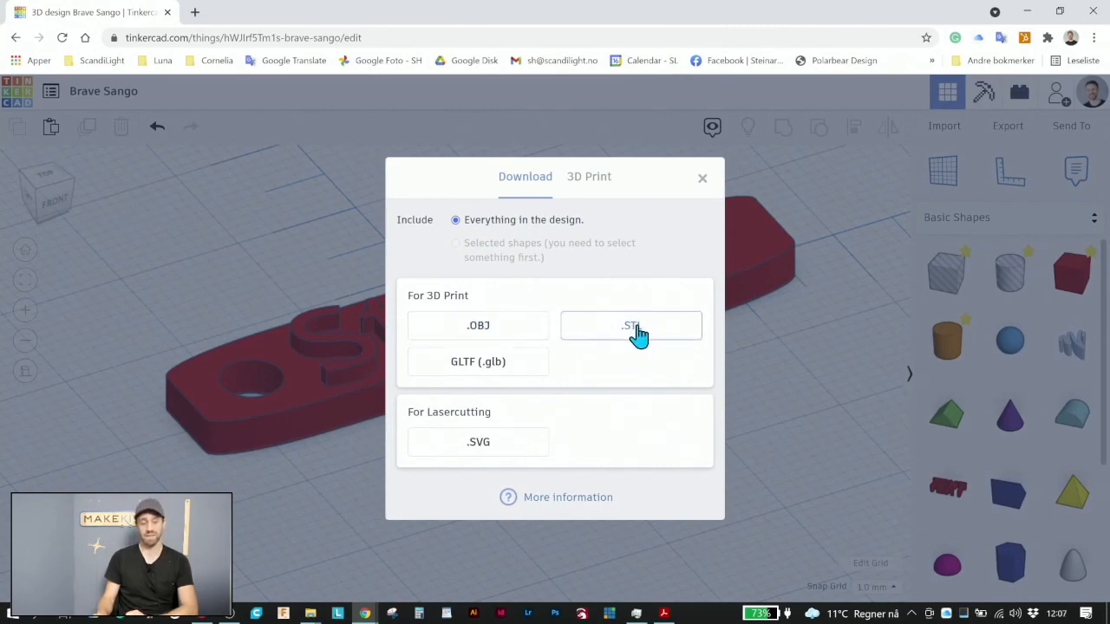
{"action": "left_click", "coordinate": [472, 446]}
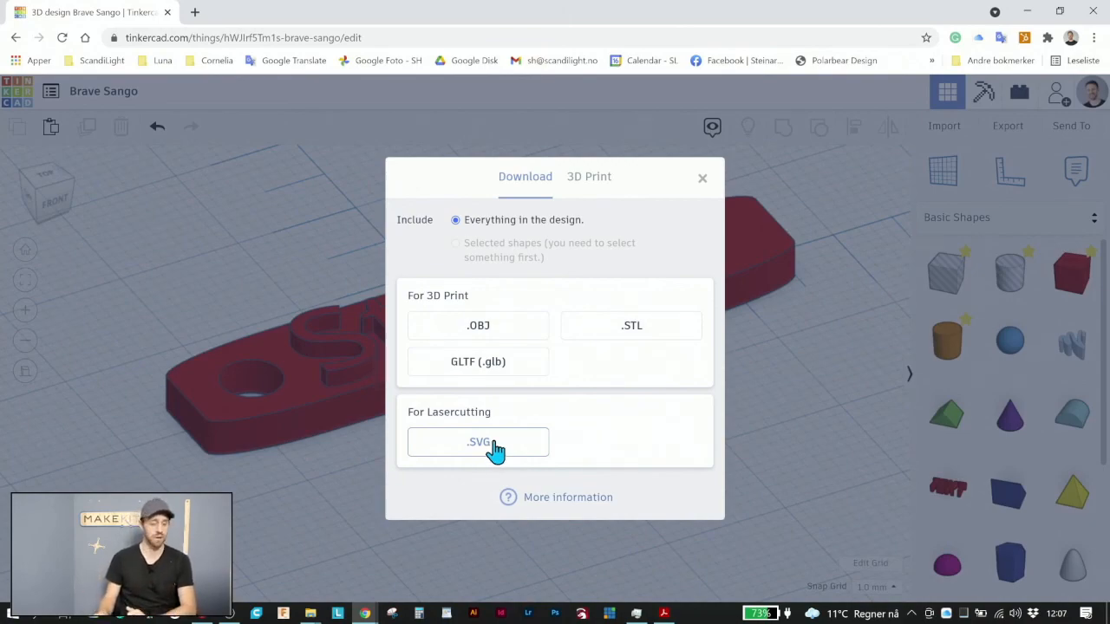
{"action": "left_click", "coordinate": [479, 442]}
{"action": "scroll", "coordinate": [469, 454], "scroll_direction": "down", "scroll_amount": 2}
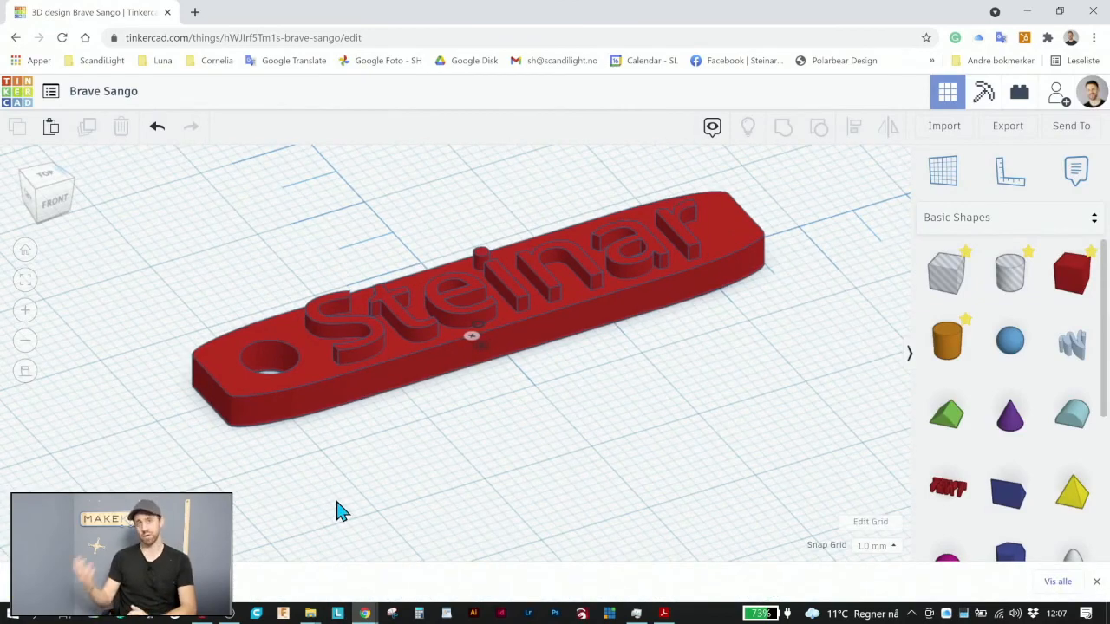
{"action": "scroll", "coordinate": [337, 511], "scroll_direction": "down", "scroll_amount": 1}
{"action": "scroll", "coordinate": [338, 513], "scroll_direction": "down", "scroll_amount": 2}
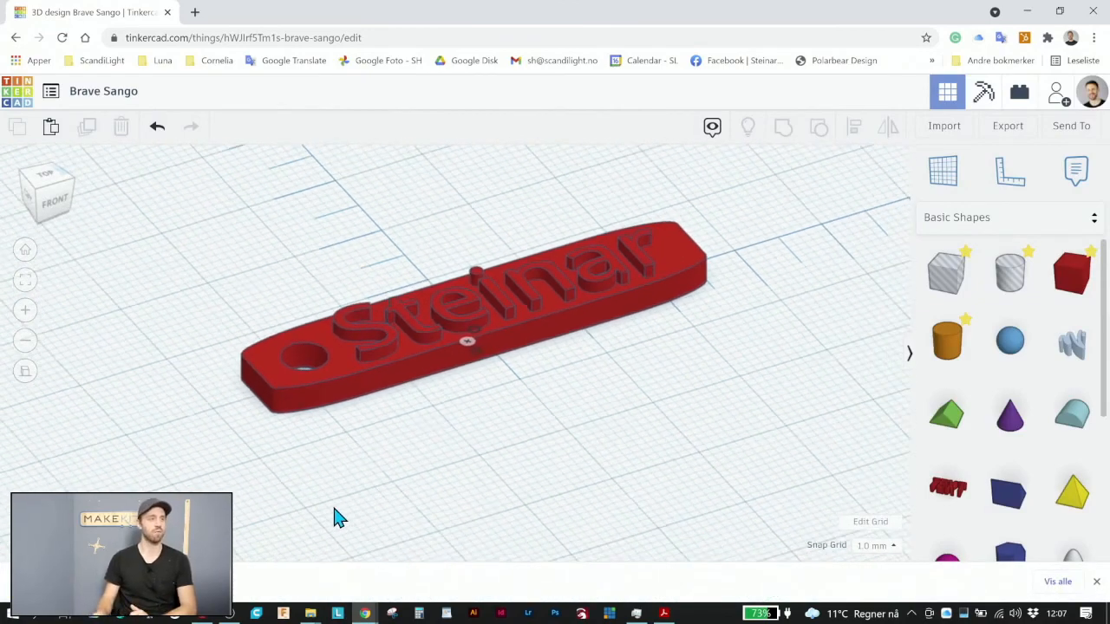